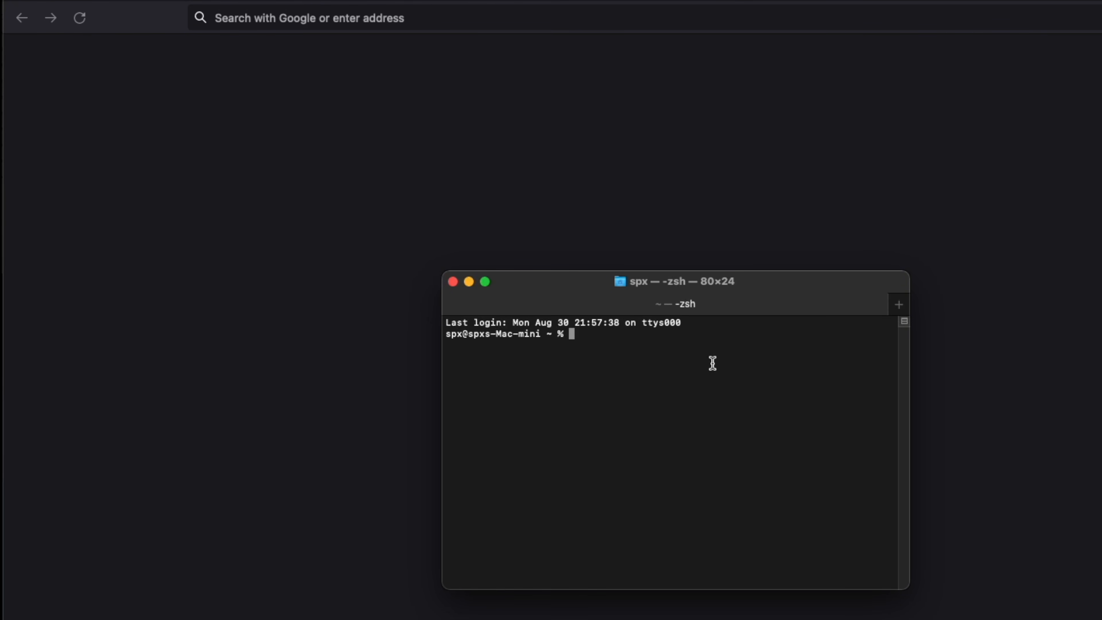
Run nmap on 192.168.0.1/24 and highlight the scanned address and found host counts
{"action": "type", "text": "nmap 192.168.0.1/24"}
{"action": "key", "text": "Return"}
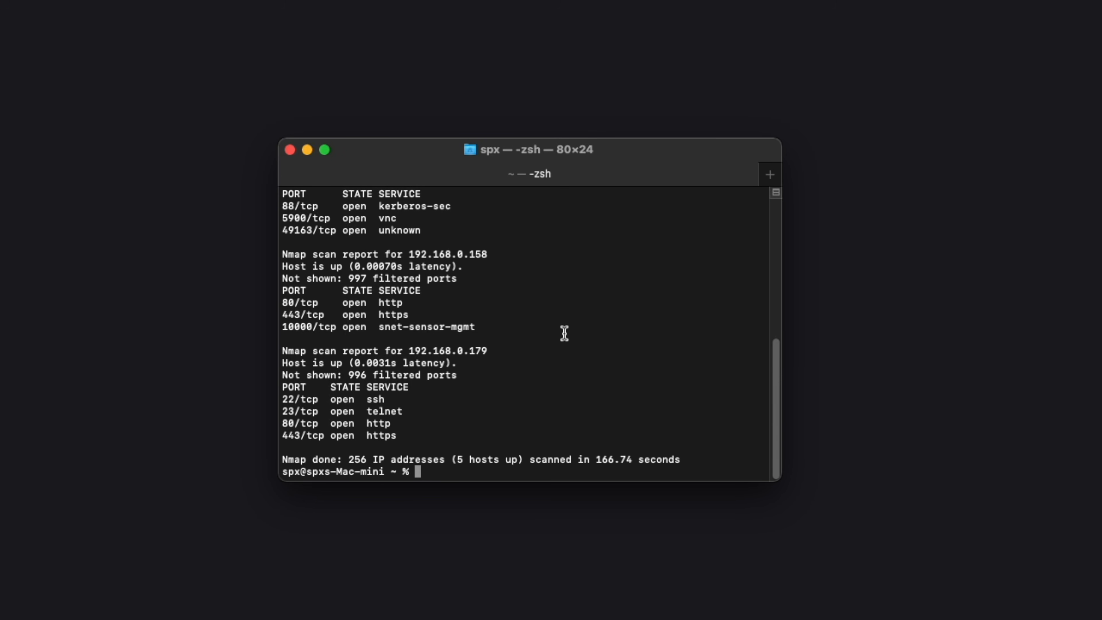
{"action": "left_click_drag", "start_coordinate": [343, 460], "coordinate": [501, 455]}
{"action": "left_click", "coordinate": [419, 459]}
{"action": "left_click", "coordinate": [493, 414]}
Find and select the controller's address 192.168.0.113 in the scan results
{"action": "scroll", "coordinate": [493, 415], "scroll_direction": "up", "scroll_amount": 10}
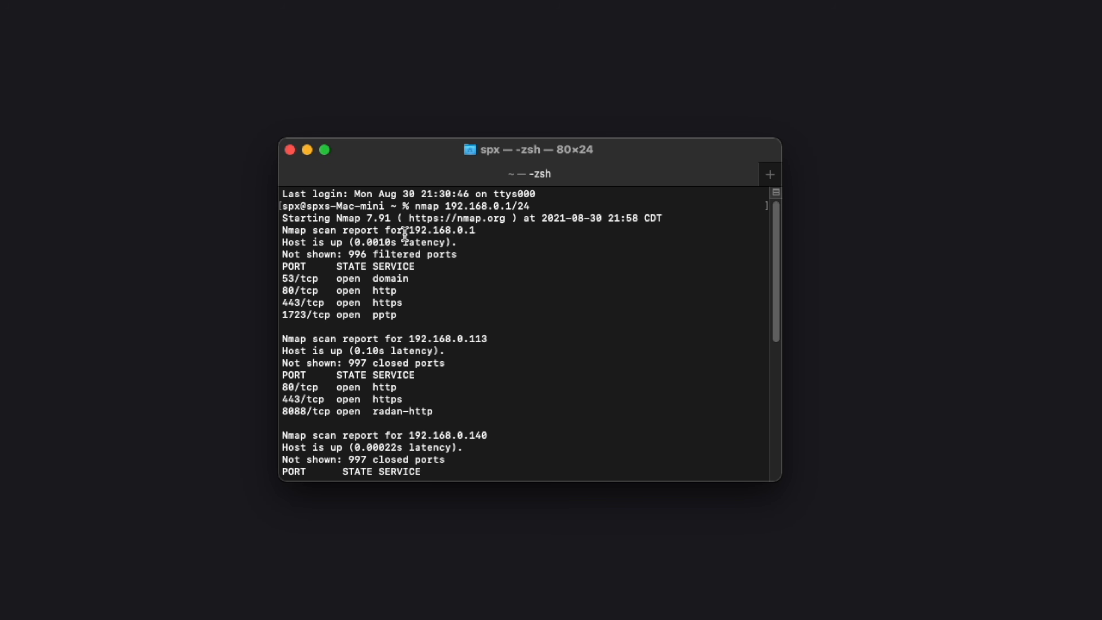
{"action": "scroll", "coordinate": [438, 276], "scroll_direction": "down", "scroll_amount": 2}
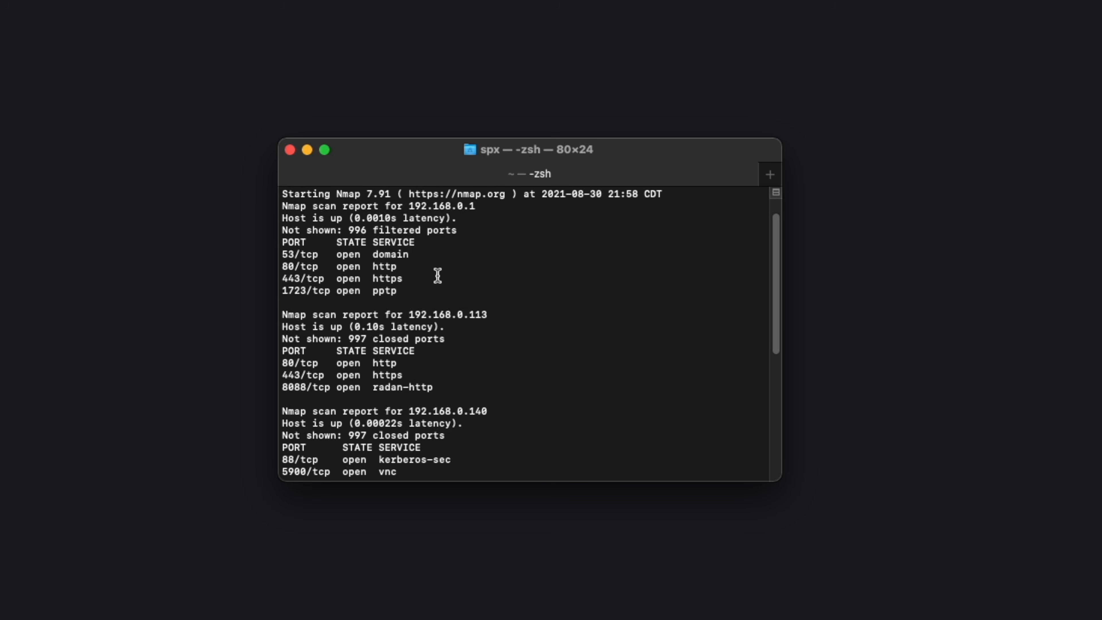
{"action": "scroll", "coordinate": [437, 276], "scroll_direction": "up", "scroll_amount": 2}
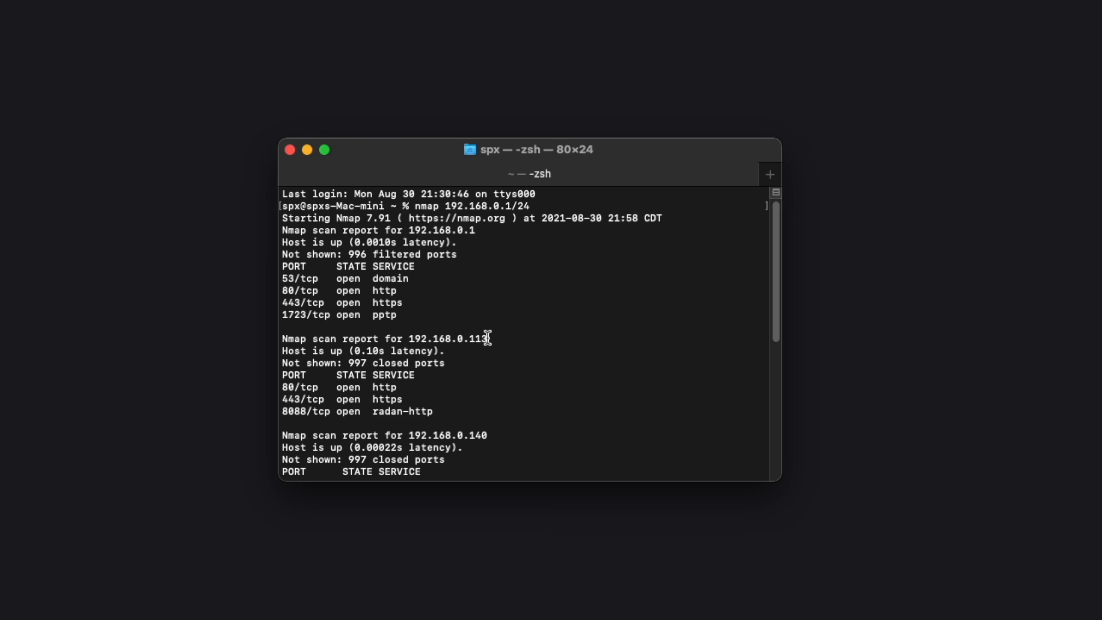
{"action": "left_click_drag", "start_coordinate": [488, 337], "coordinate": [409, 338]}
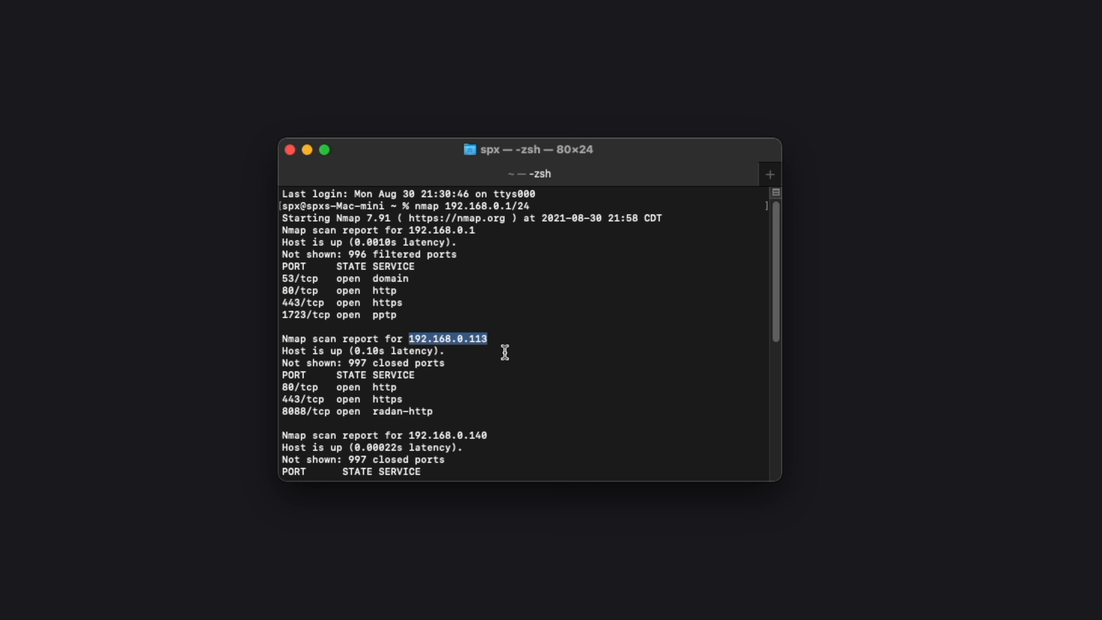
{"action": "scroll", "coordinate": [505, 352], "scroll_direction": "down", "scroll_amount": 5}
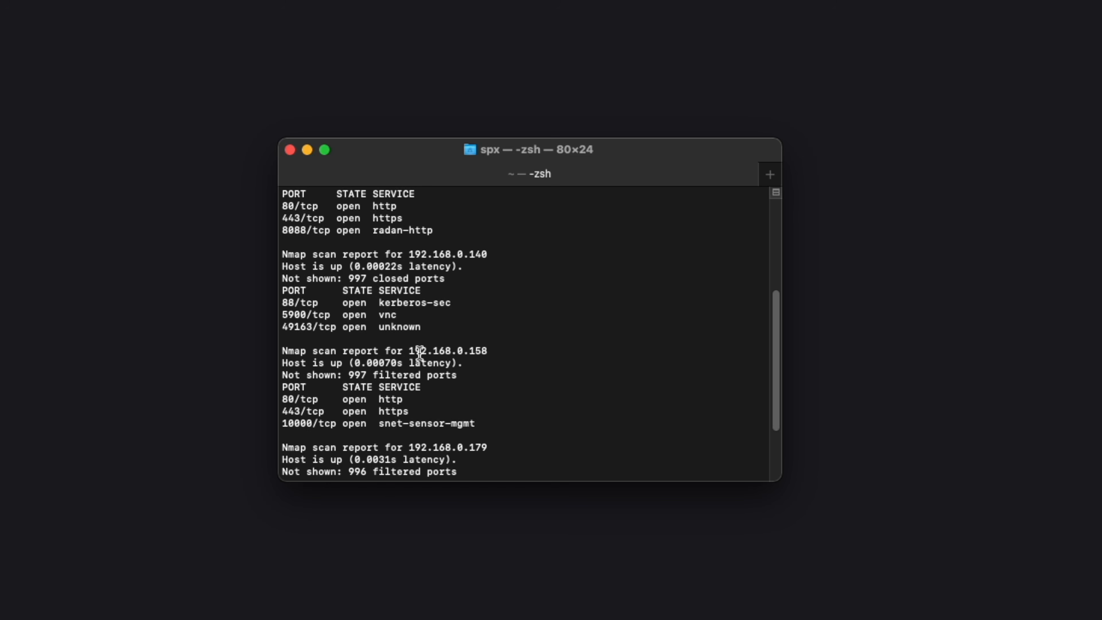
{"action": "scroll", "coordinate": [462, 352], "scroll_direction": "down", "scroll_amount": 1}
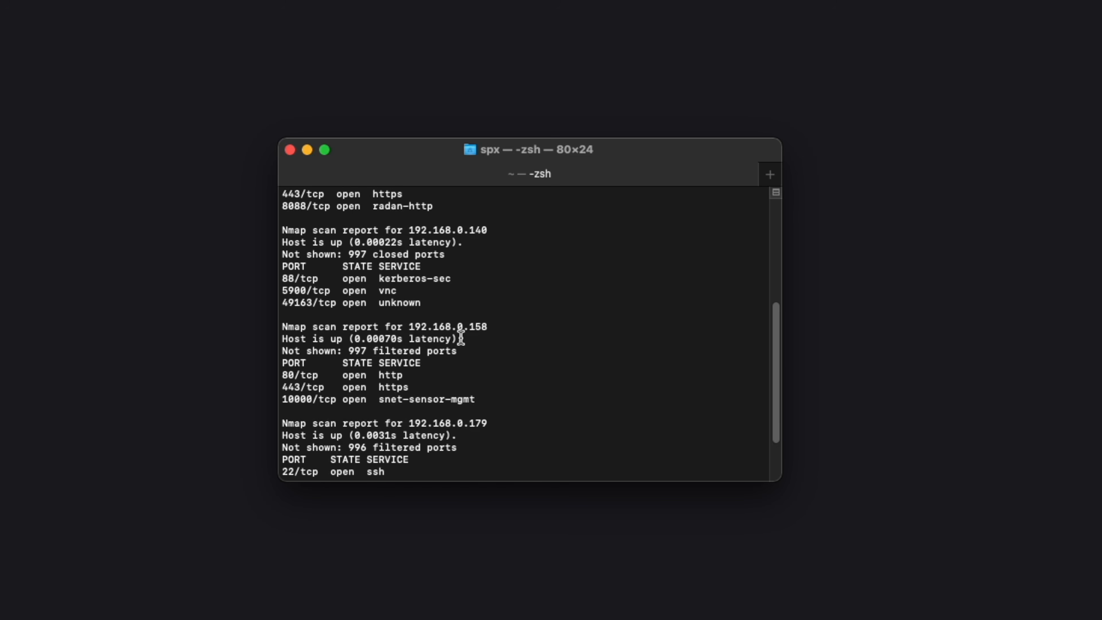
{"action": "scroll", "coordinate": [524, 321], "scroll_direction": "up", "scroll_amount": 6}
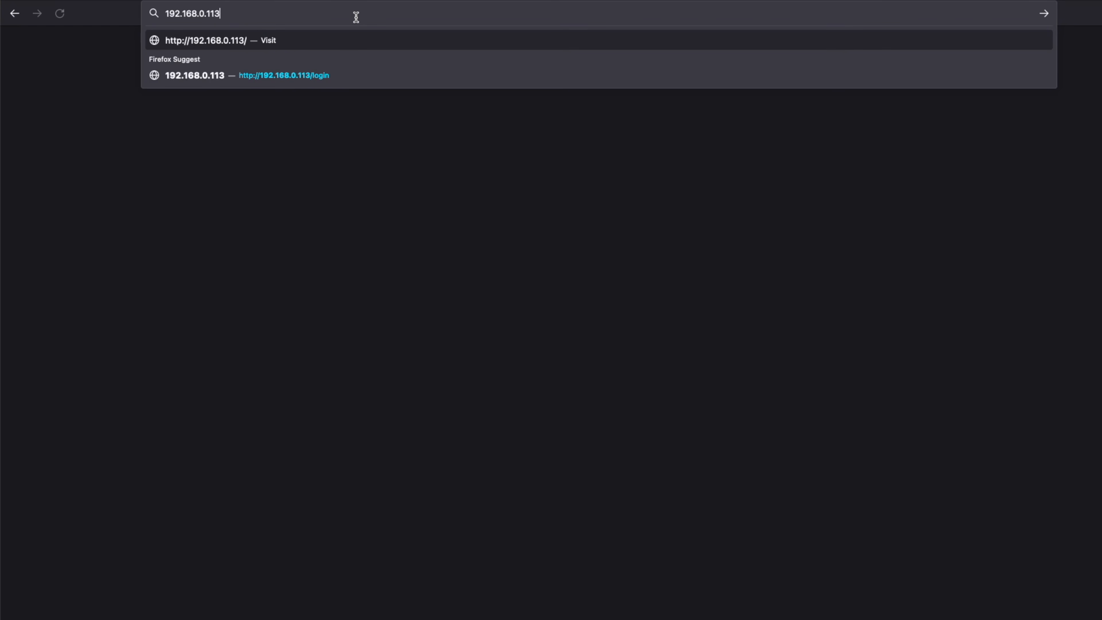
Load 192.168.0.113 and start the setup wizard with Central Time (US & Canada) and the Home scenario
{"action": "key", "text": "Return"}
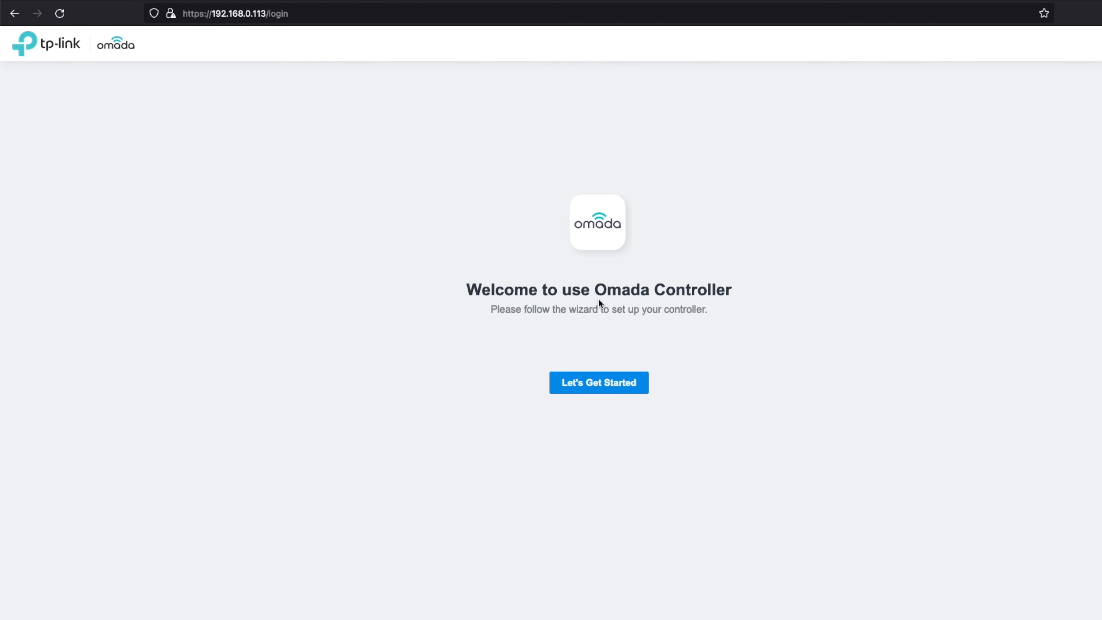
{"action": "left_click", "coordinate": [611, 389]}
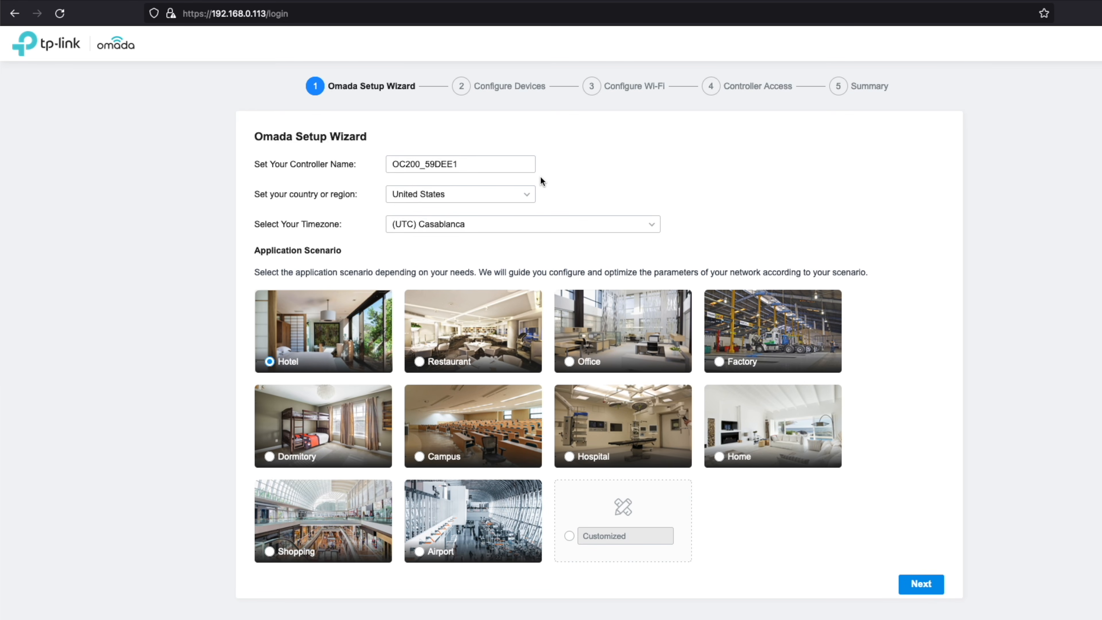
{"action": "left_click", "coordinate": [477, 165]}
{"action": "left_click", "coordinate": [497, 223]}
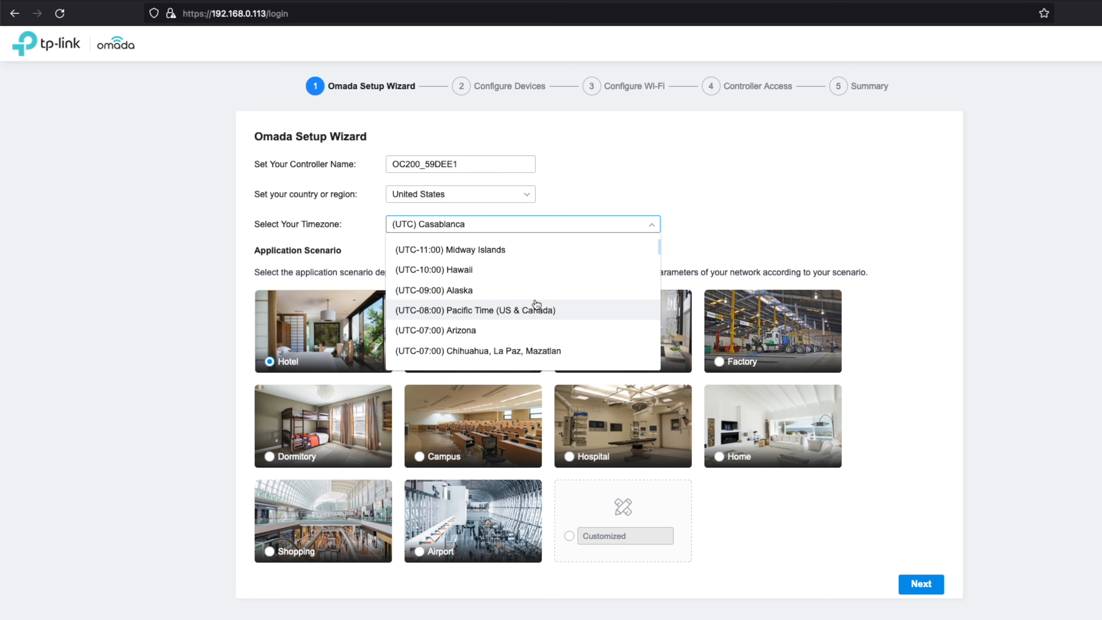
{"action": "scroll", "coordinate": [536, 304], "scroll_direction": "down", "scroll_amount": 4}
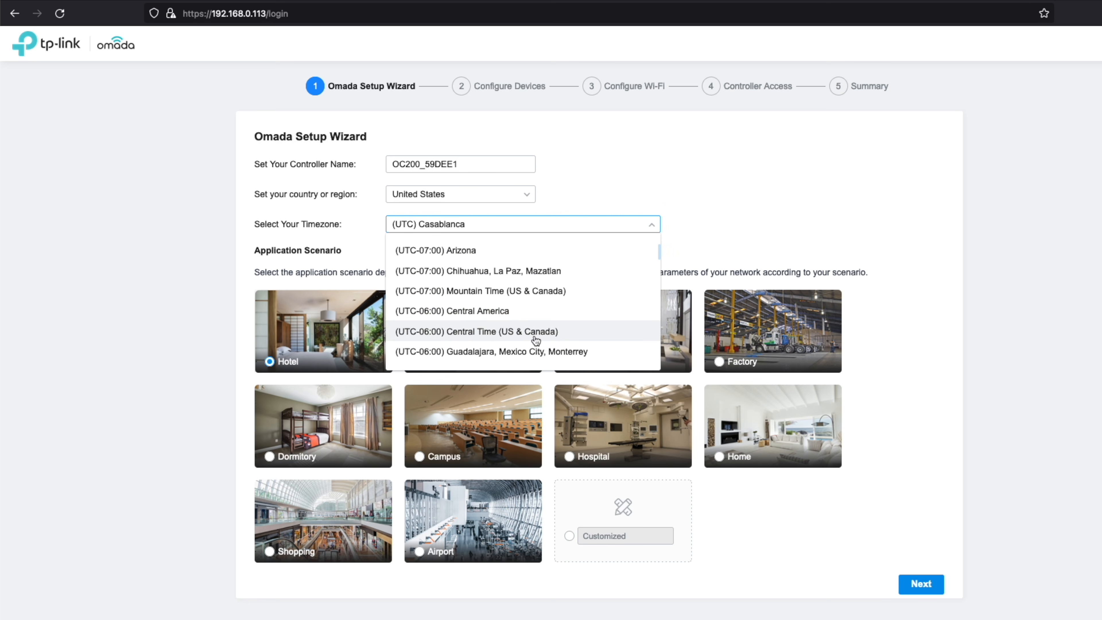
{"action": "left_click", "coordinate": [537, 338]}
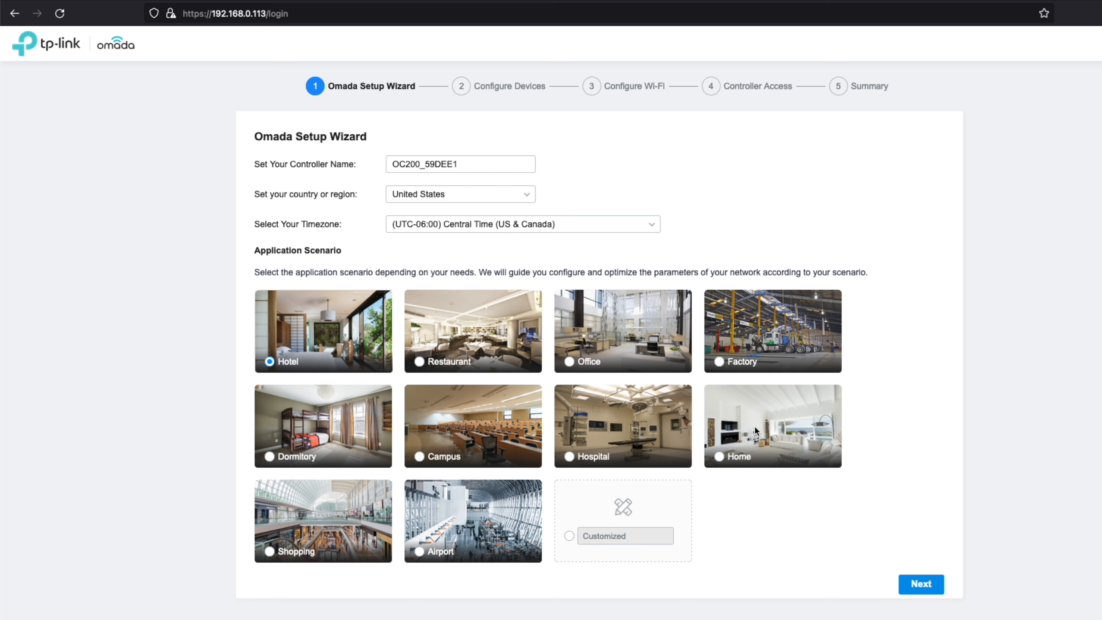
{"action": "left_click", "coordinate": [729, 447]}
{"action": "left_click", "coordinate": [921, 586]}
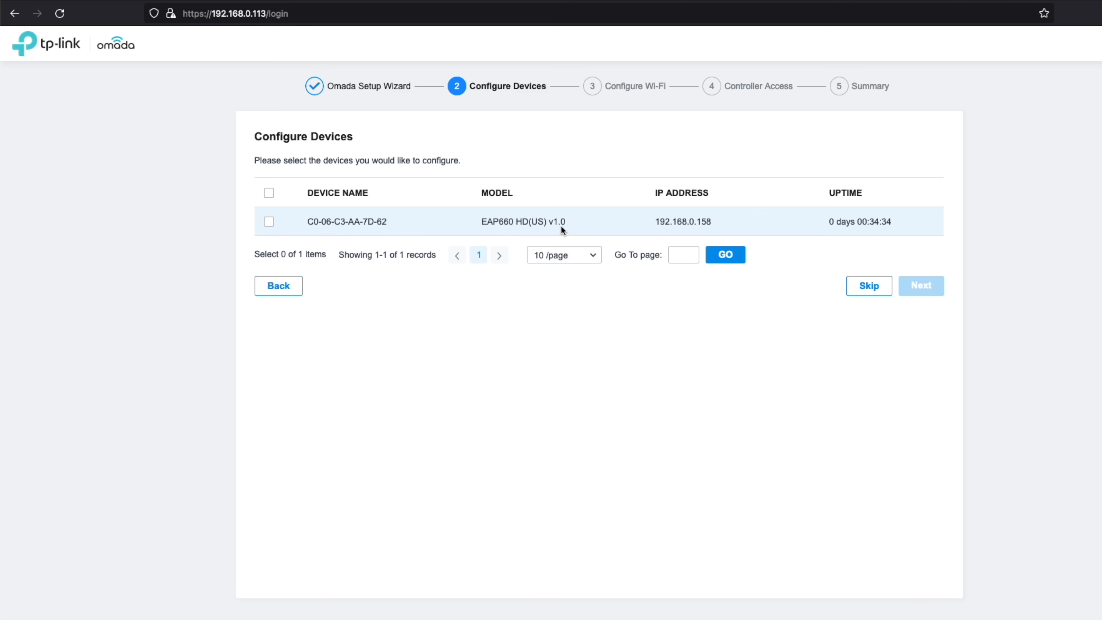
Skip device and Wi-Fi setup, then enter the administrator name, leave email empty, and set the password twice
{"action": "left_click", "coordinate": [862, 295]}
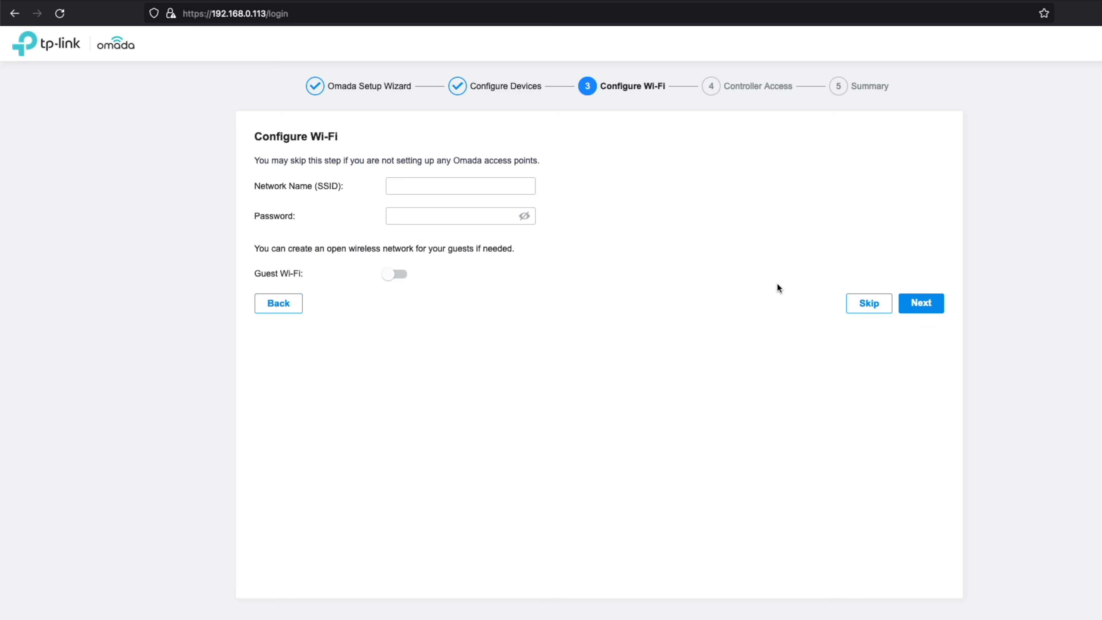
{"action": "left_click", "coordinate": [861, 306]}
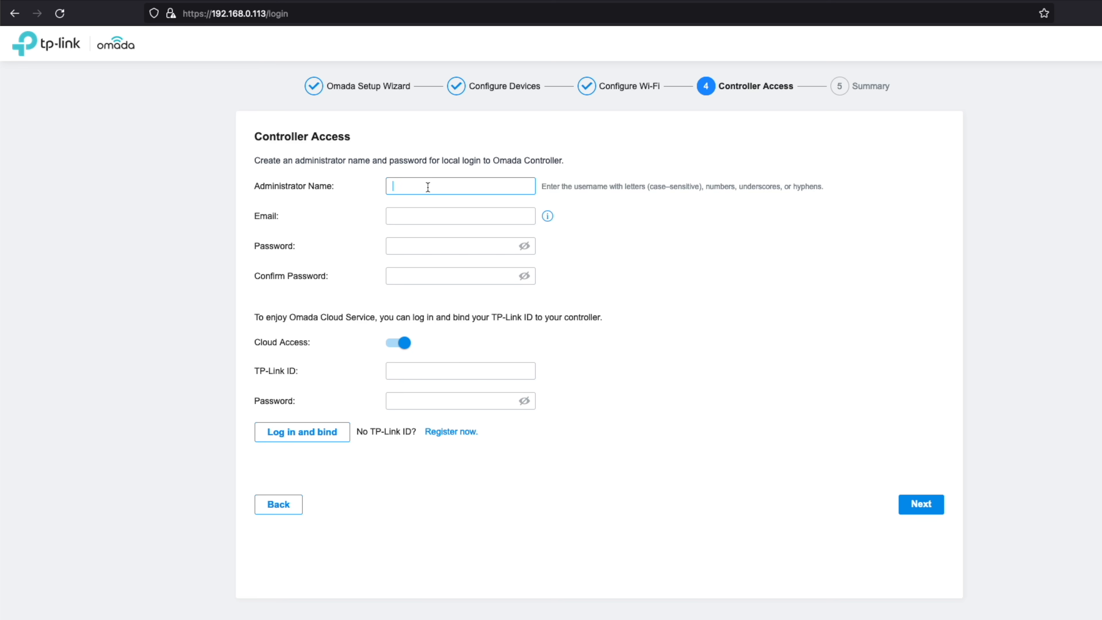
{"action": "type", "text": "admin-spxlabs"}
{"action": "key", "text": "Tab"}
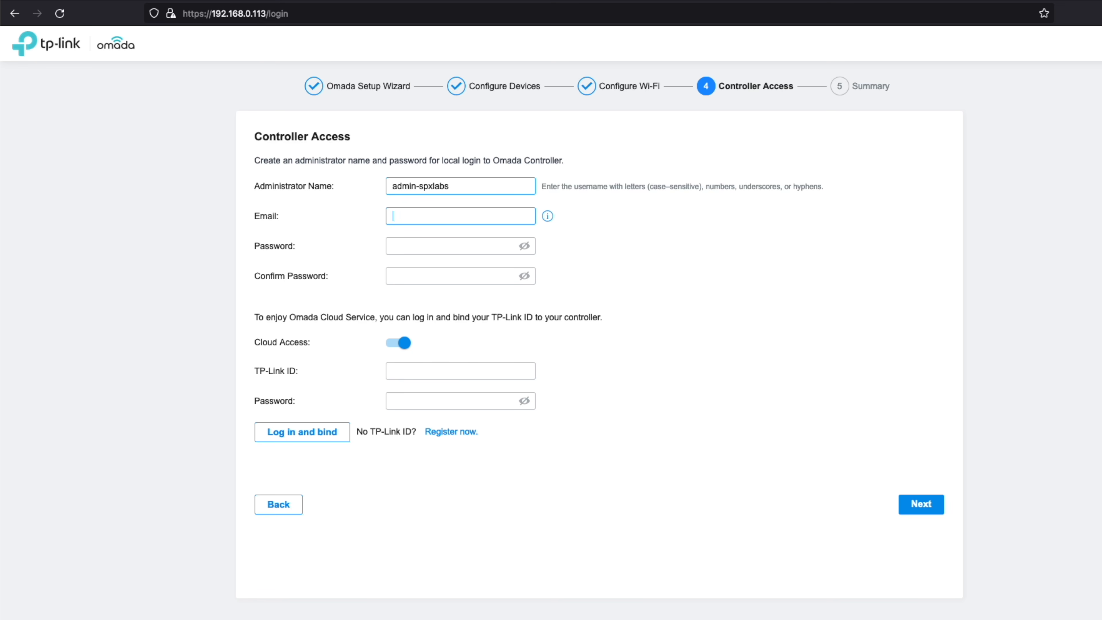
{"action": "key", "text": "Tab"}
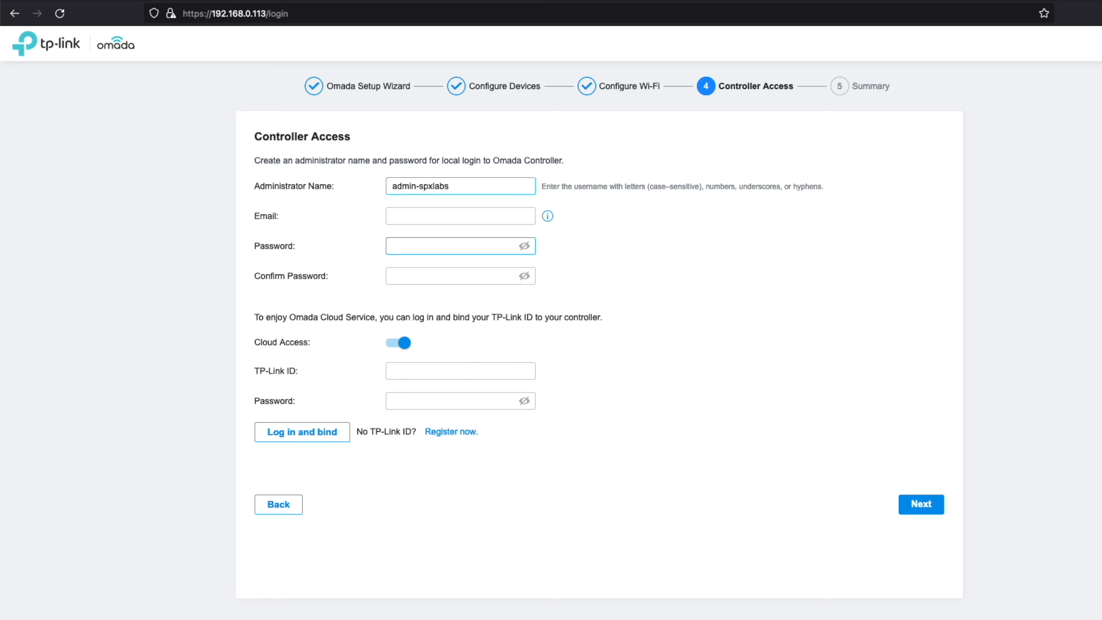
{"action": "type", "text": "••••••"}
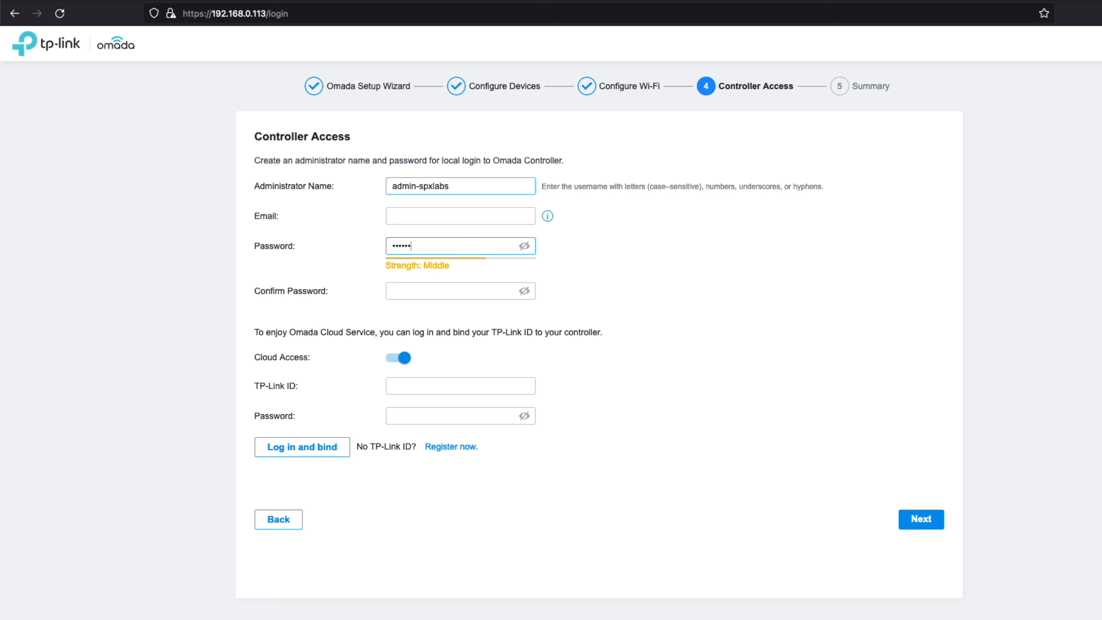
{"action": "type", "text": "••••"}
{"action": "key", "text": "Tab"}
{"action": "type", "text": "•••••••••"}
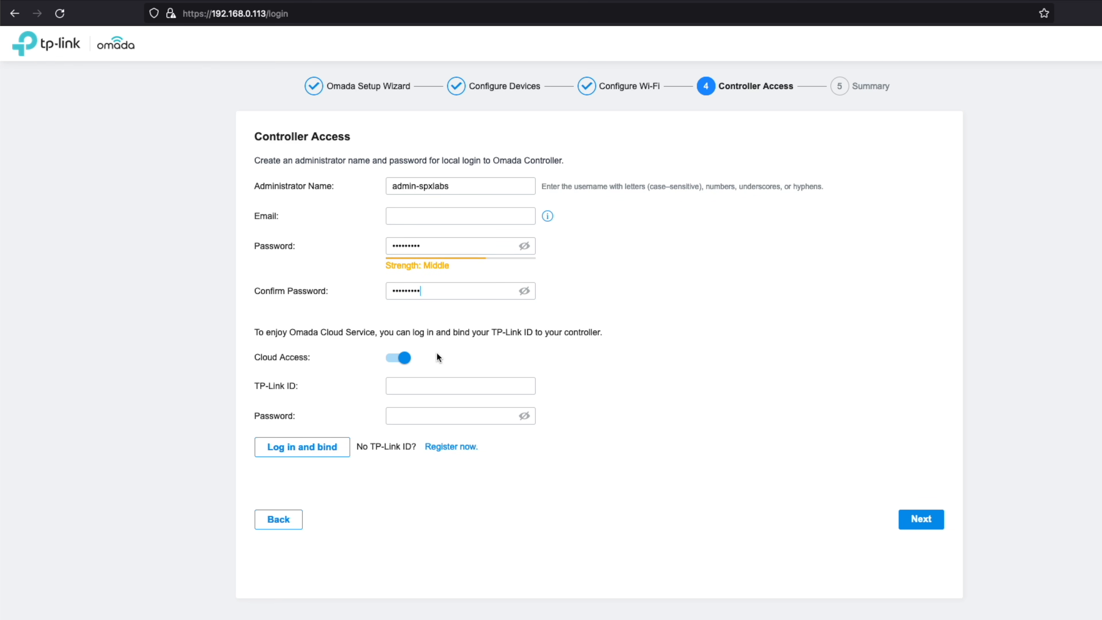
Turn Cloud Access off and finish the setup wizard
{"action": "left_click", "coordinate": [401, 361]}
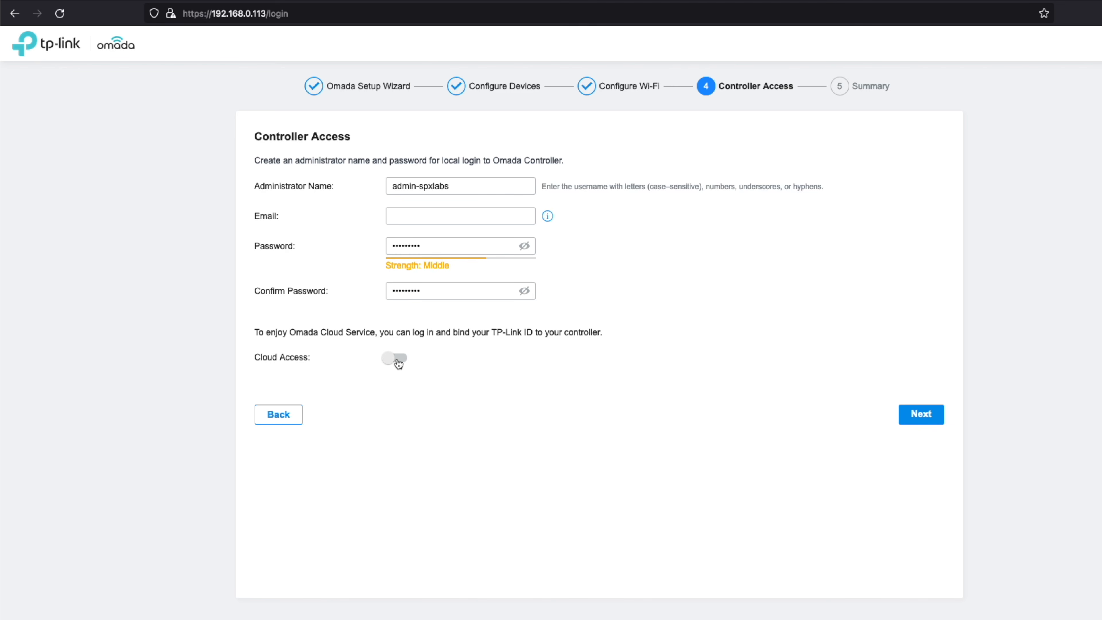
{"action": "left_click", "coordinate": [932, 418]}
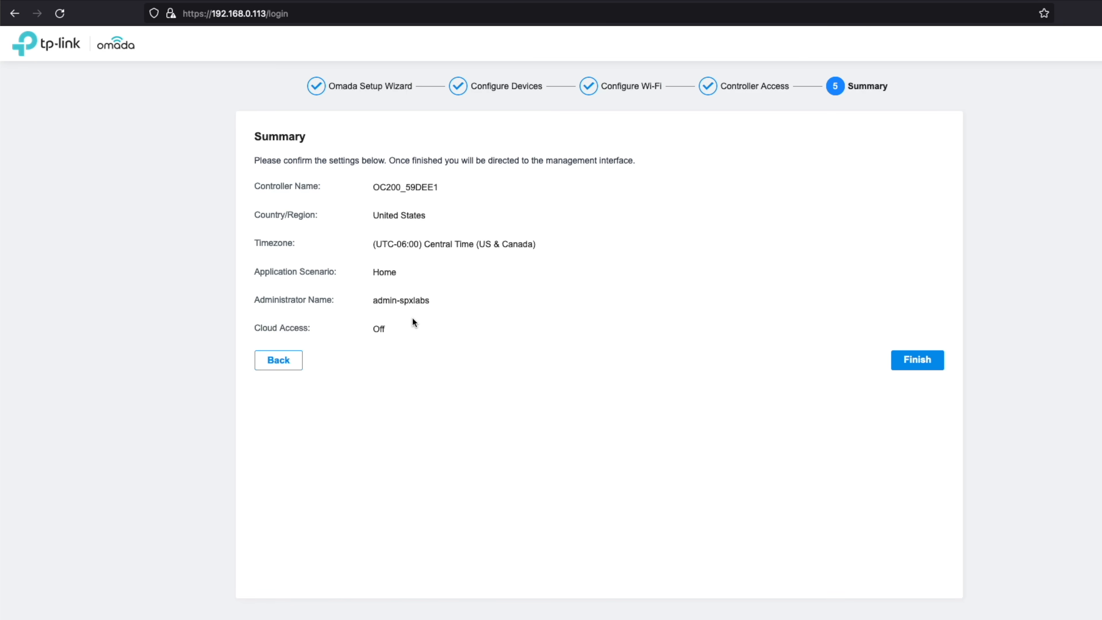
{"action": "left_click", "coordinate": [917, 360]}
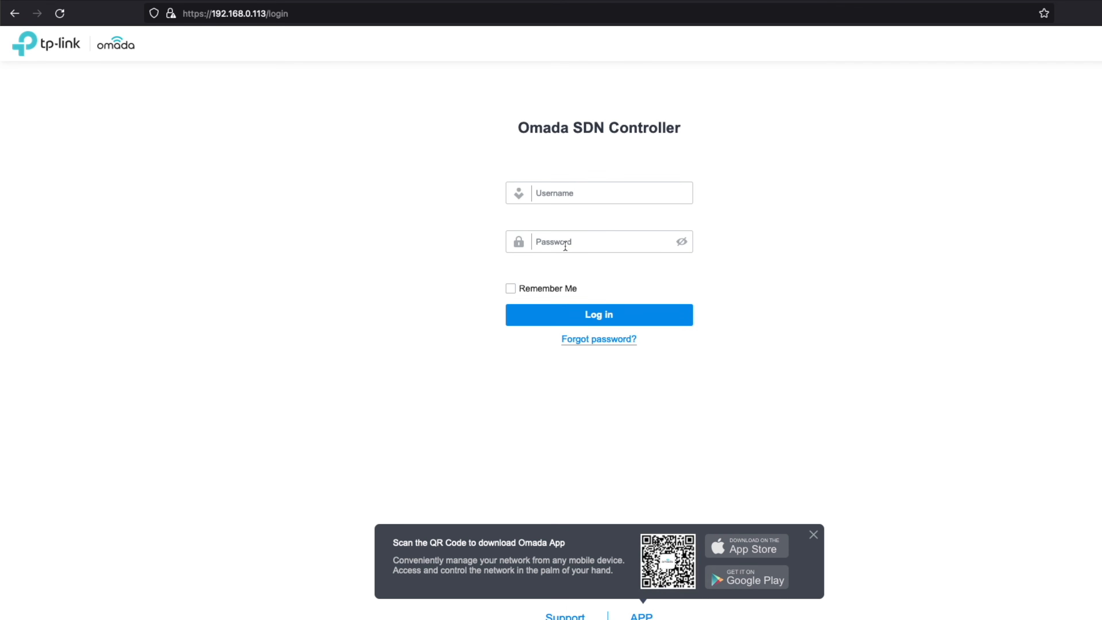
Log in with the administrator account and go to the Devices list
{"action": "left_click", "coordinate": [598, 197]}
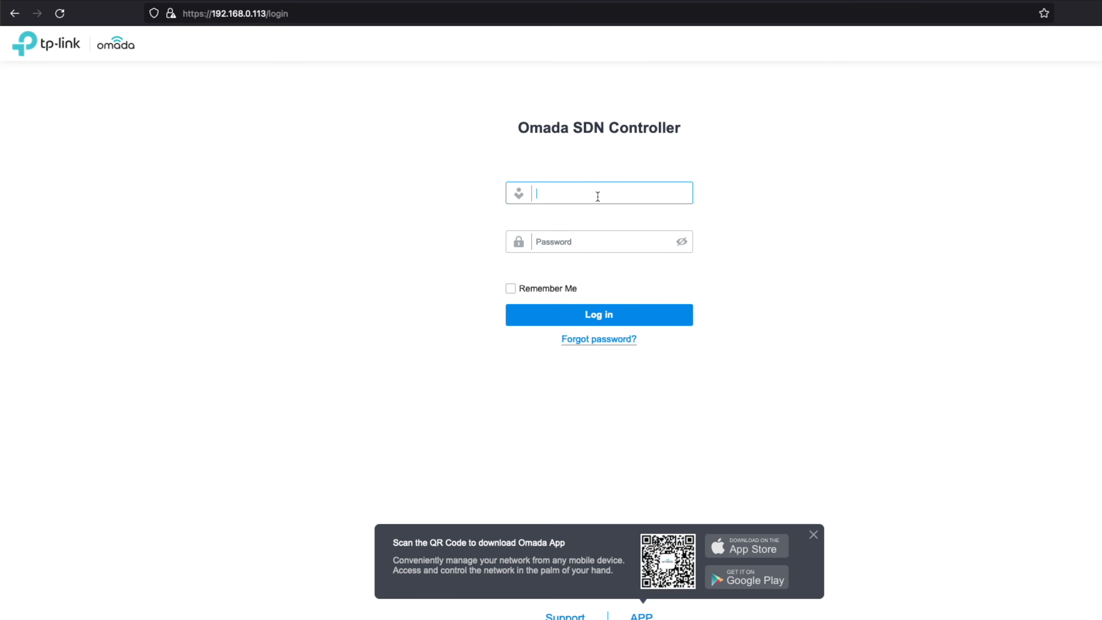
{"action": "type", "text": "admin-apxa"}
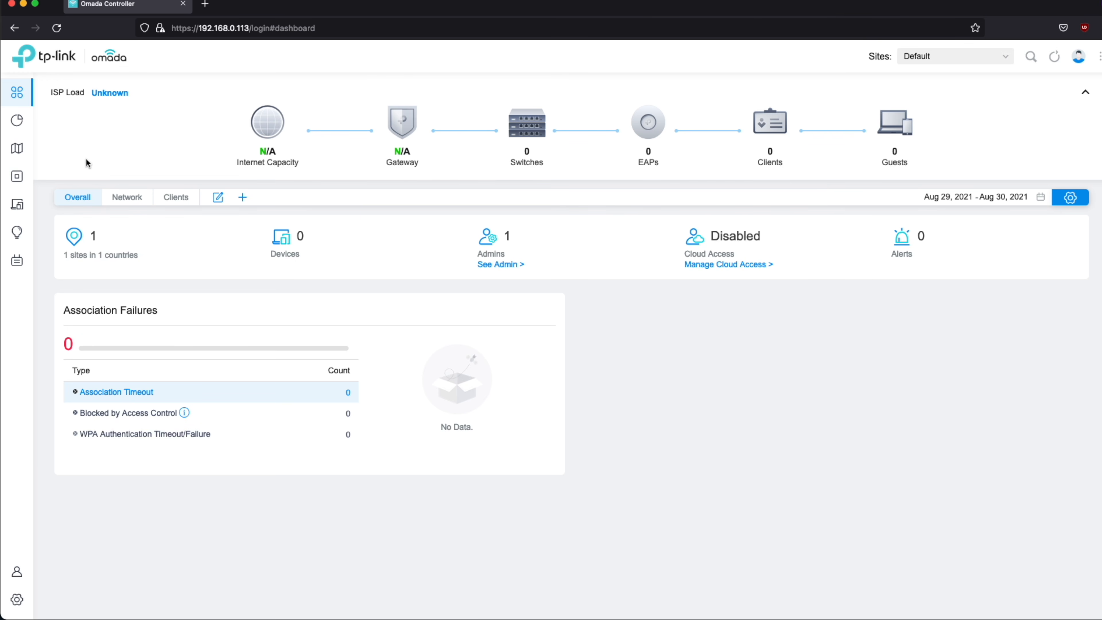
{"action": "mouse_move", "coordinate": [26, 169]}
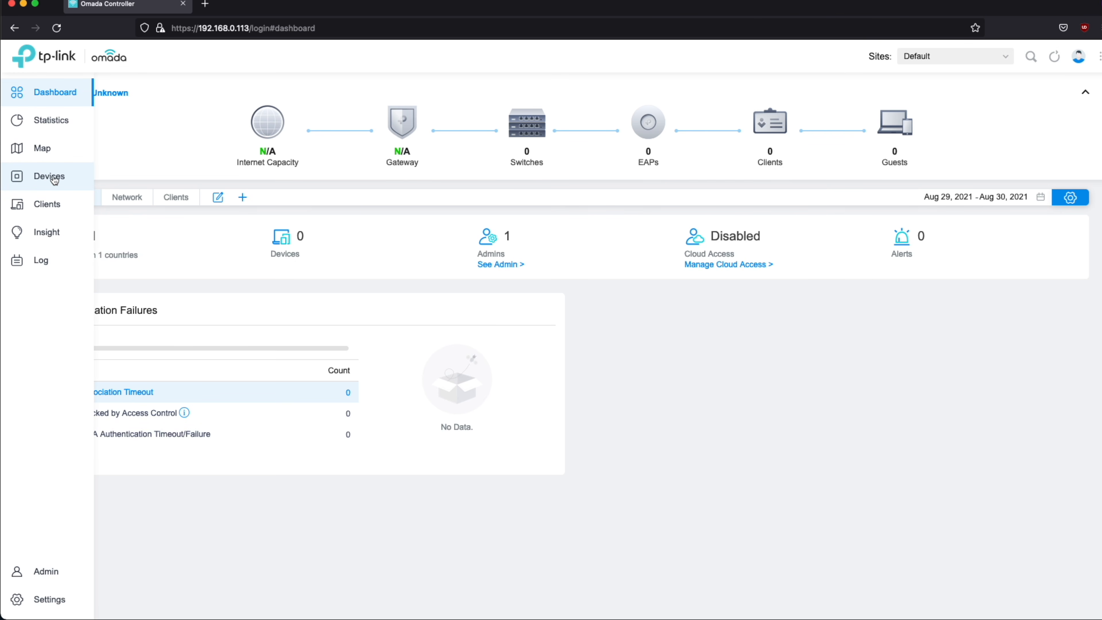
{"action": "left_click", "coordinate": [51, 178]}
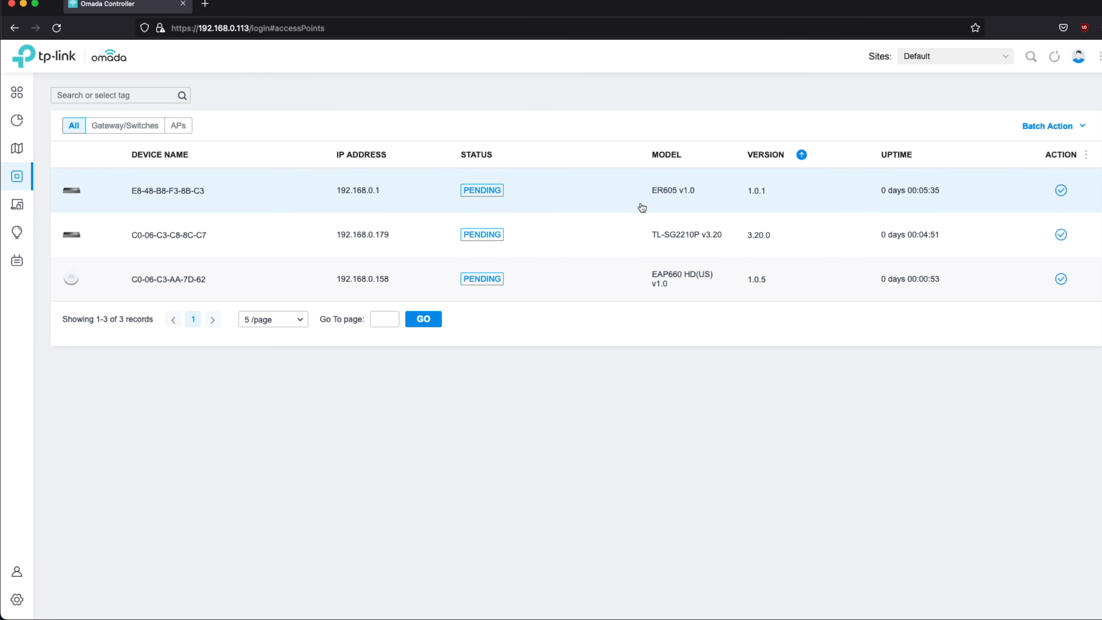
Adopt the ER605 router, TL-SG2210P switch and EAP660 HD access point
{"action": "left_click", "coordinate": [1061, 191]}
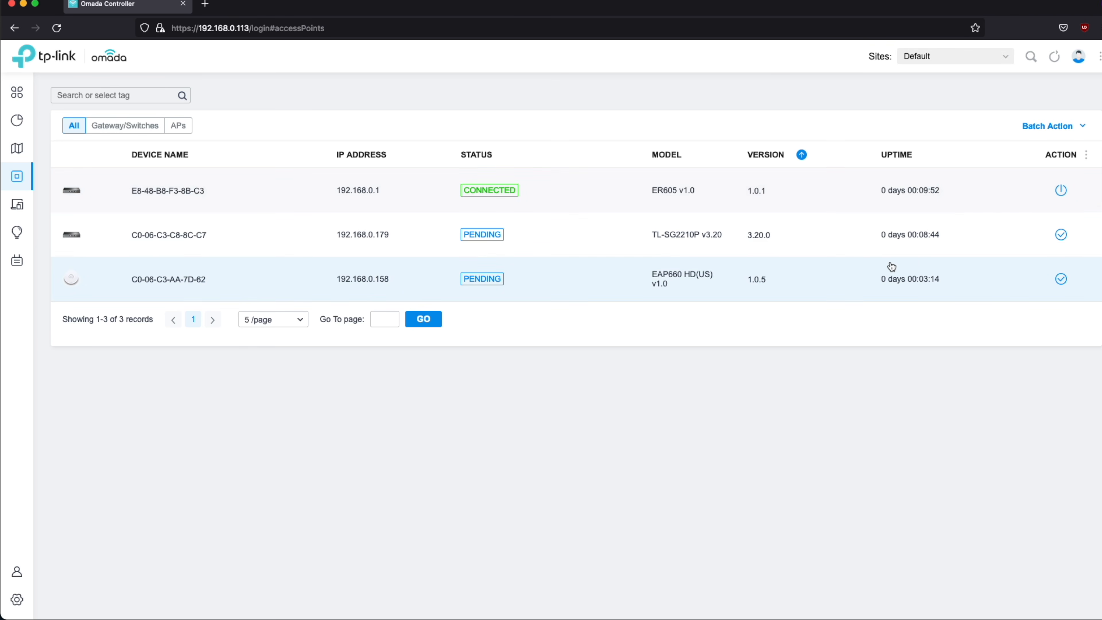
{"action": "left_click", "coordinate": [1061, 235]}
{"action": "left_click", "coordinate": [1061, 279]}
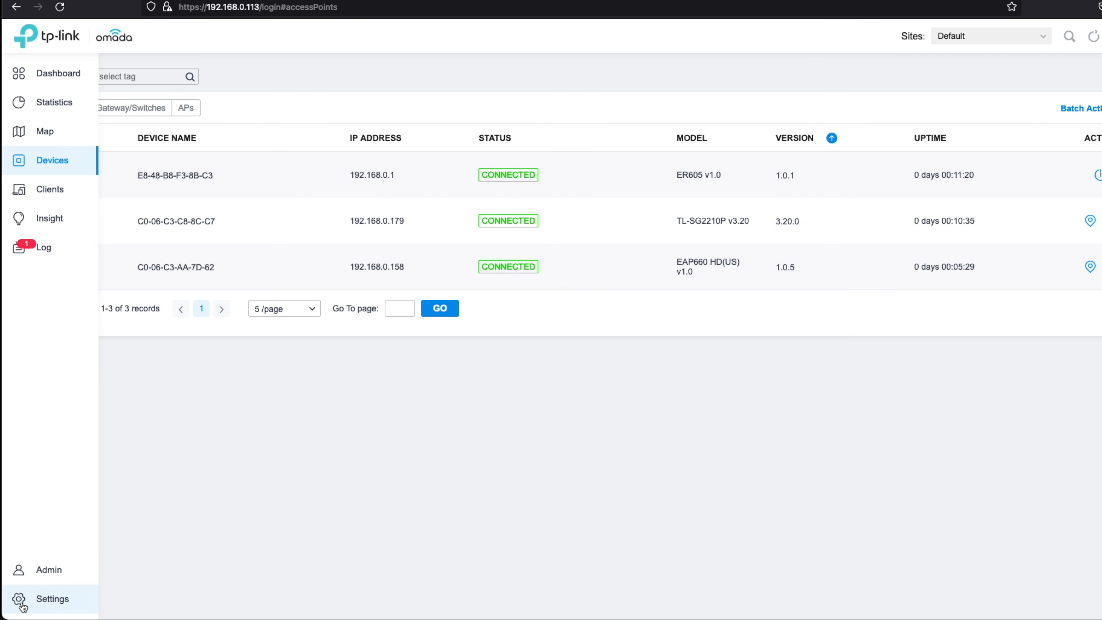
Change the LAN gateway to 192.168.10.1/24 and update the DHCP range to match
{"action": "left_click", "coordinate": [50, 601]}
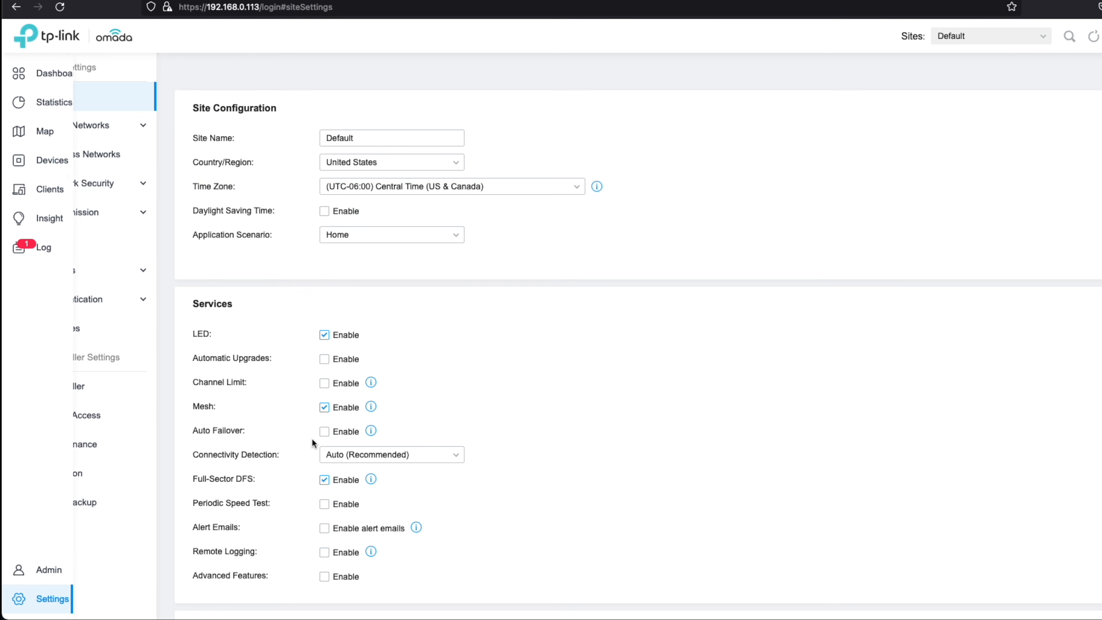
{"action": "left_click", "coordinate": [67, 128]}
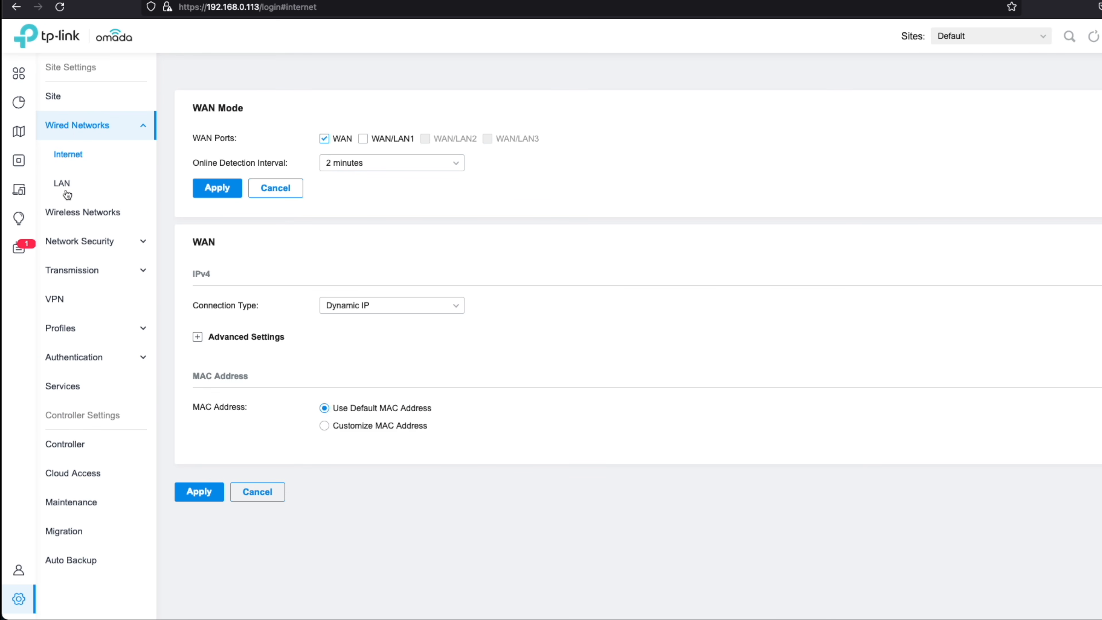
{"action": "left_click", "coordinate": [67, 192]}
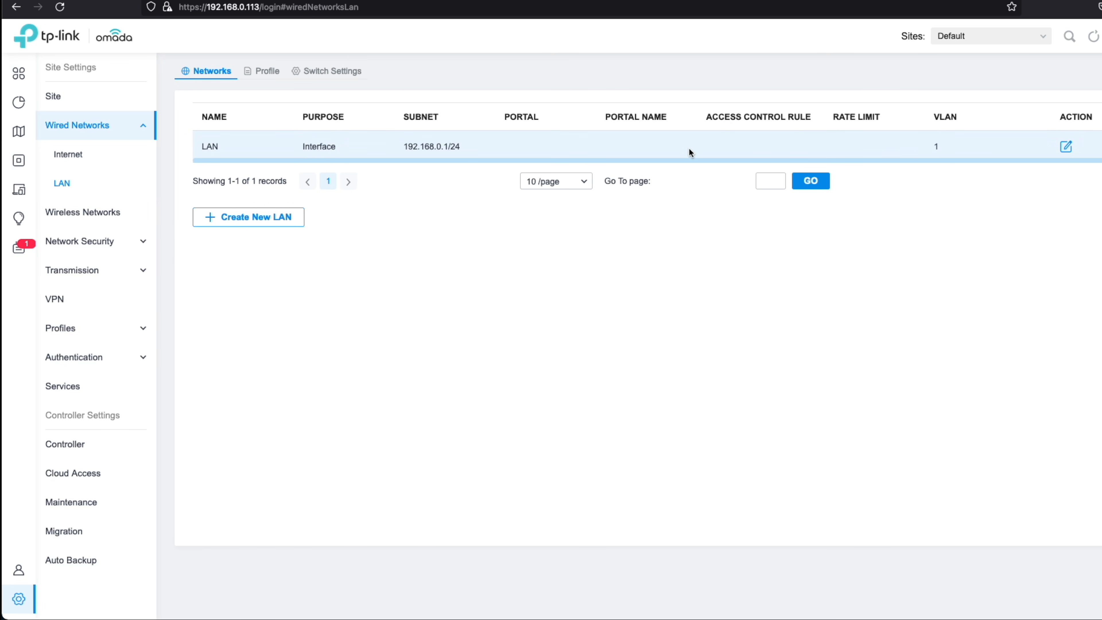
{"action": "left_click", "coordinate": [1066, 148]}
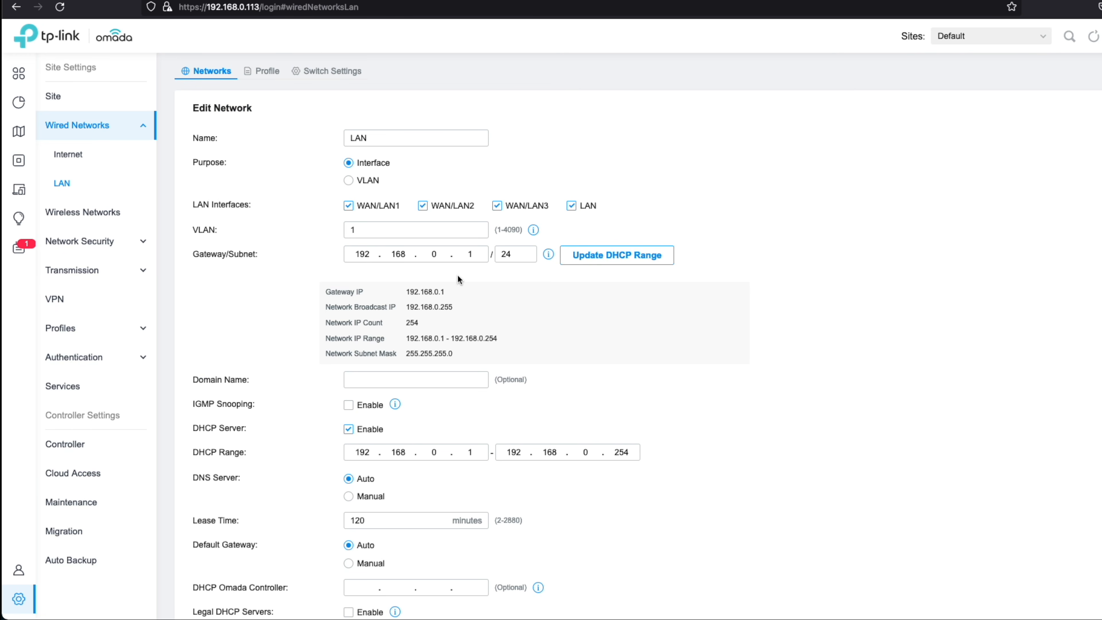
{"action": "left_click", "coordinate": [436, 253]}
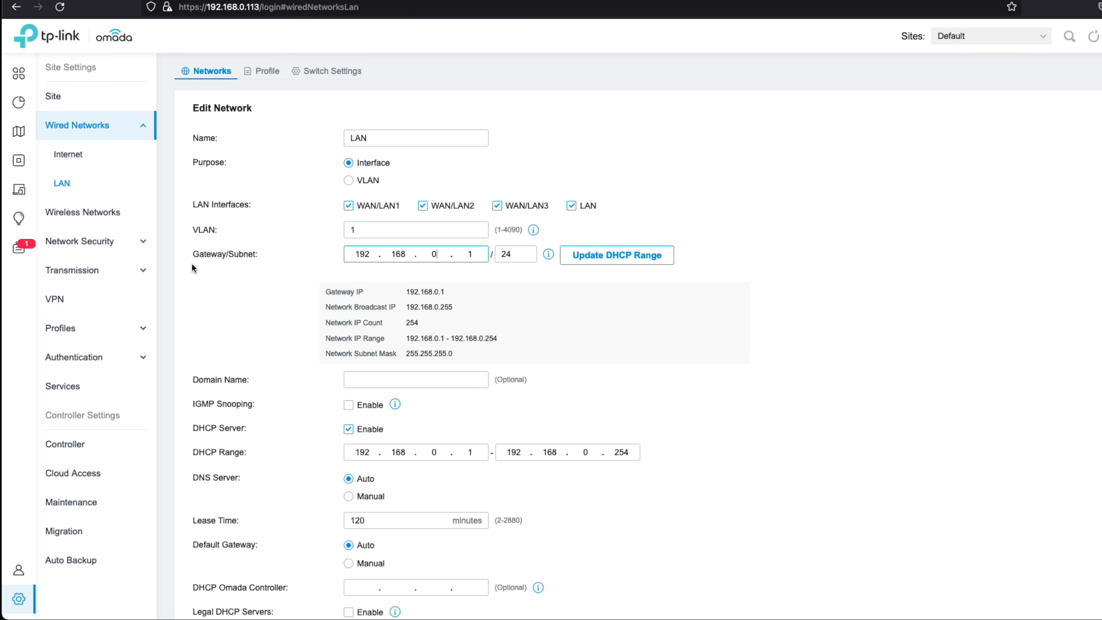
{"action": "key", "text": "BackSpace"}
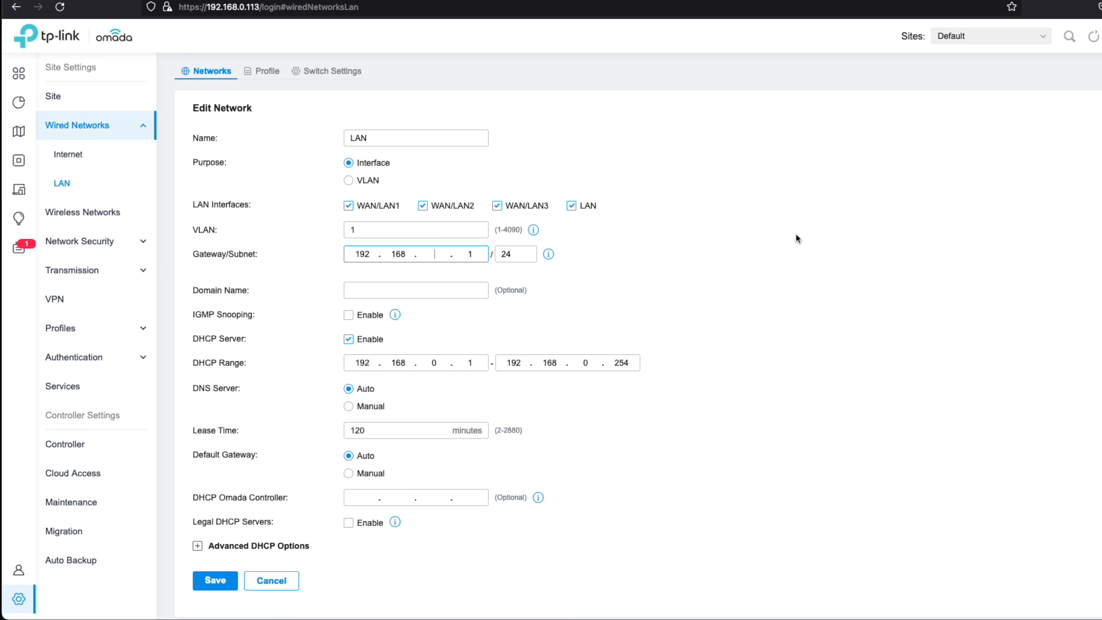
{"action": "type", "text": "10"}
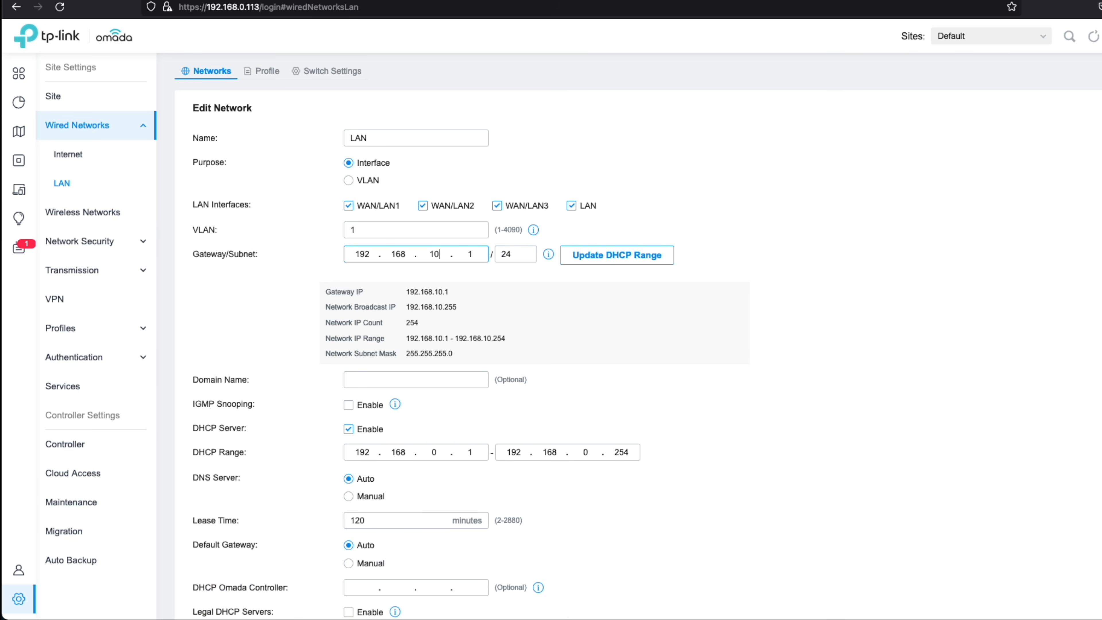
{"action": "left_click", "coordinate": [603, 261]}
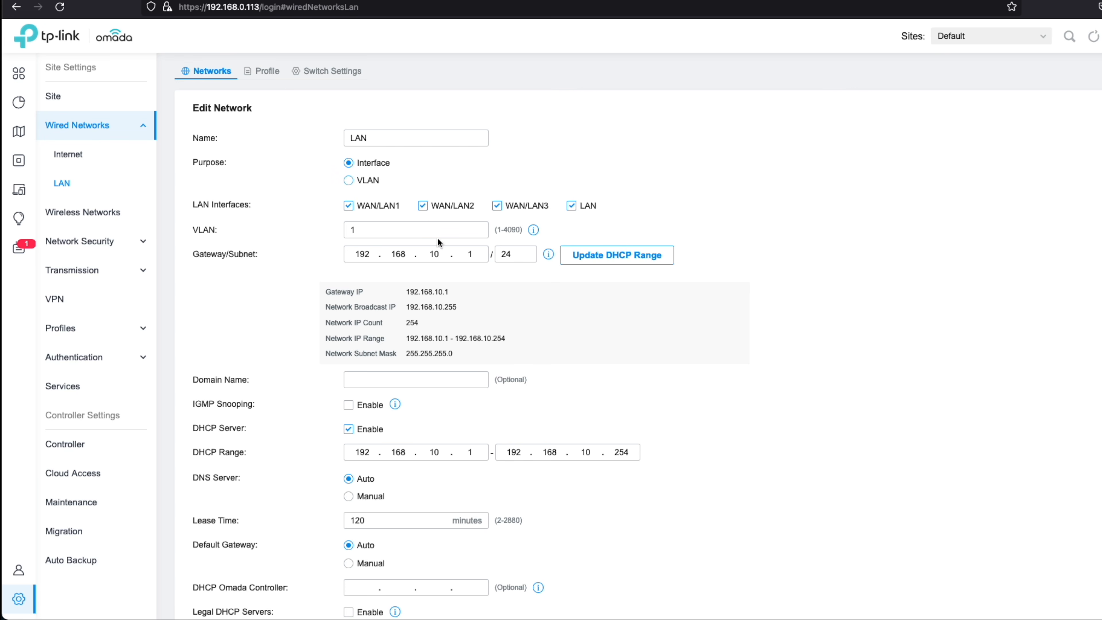
{"action": "scroll", "coordinate": [553, 356], "scroll_direction": "down", "scroll_amount": 3}
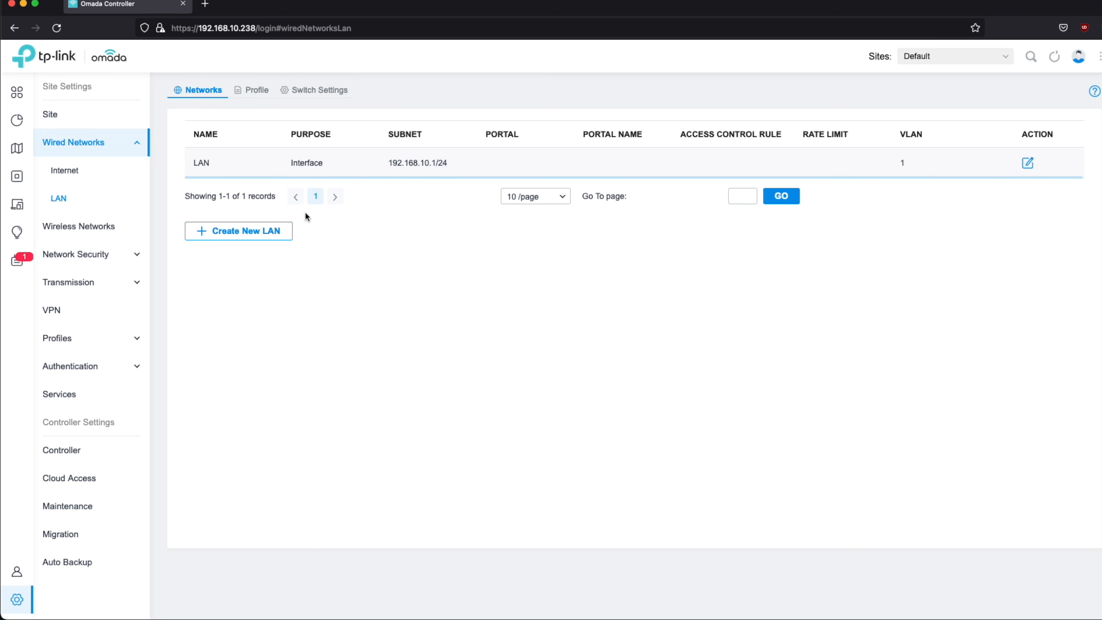
Switch the controller to static IP 192.168.10.2 with netmask 255.255.255.0
{"action": "left_click", "coordinate": [72, 451]}
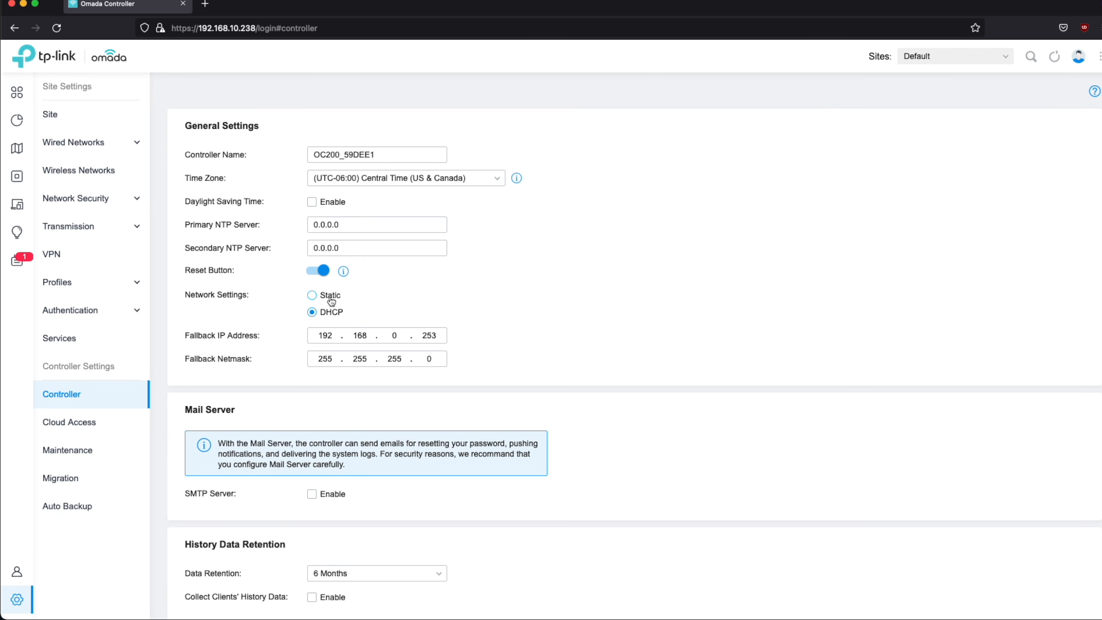
{"action": "left_click", "coordinate": [331, 297]}
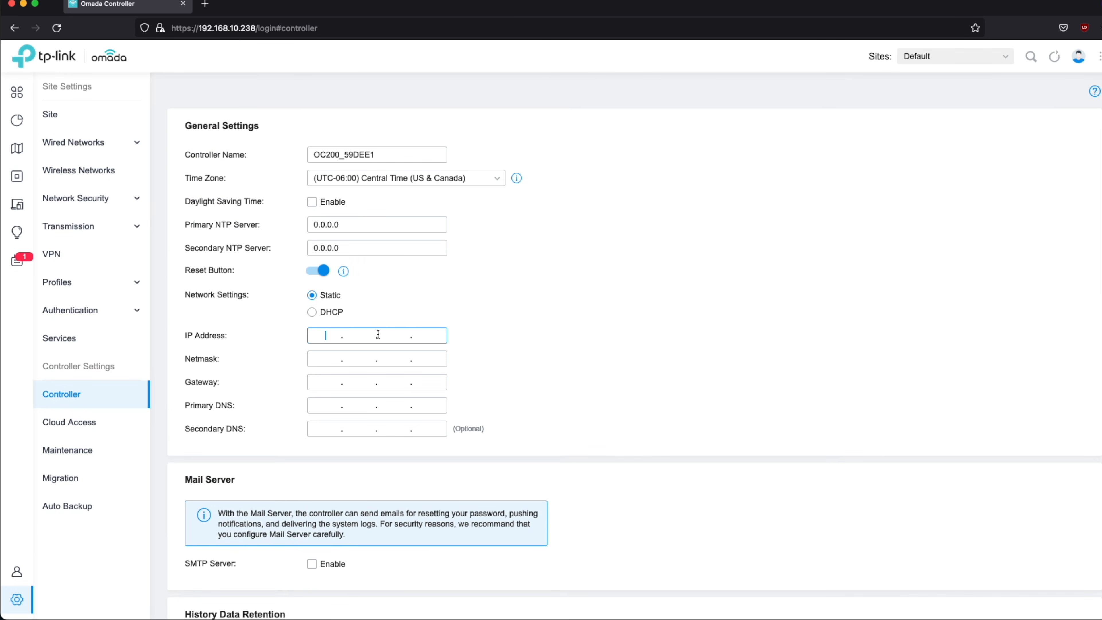
{"action": "type", "text": "192 . 168 . 10 . 2"}
{"action": "left_click", "coordinate": [321, 359]}
{"action": "type", "text": "25"}
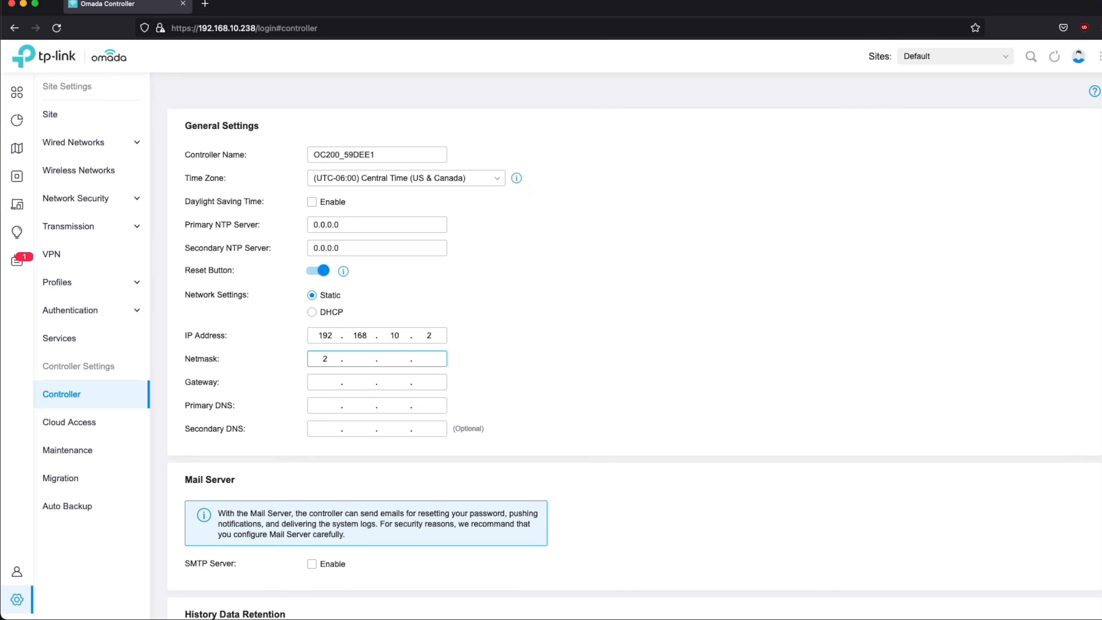
{"action": "type", "text": "5.255.255"}
Set the controller's gateway and primary DNS to 192.168.10.1
{"action": "left_click", "coordinate": [329, 382]}
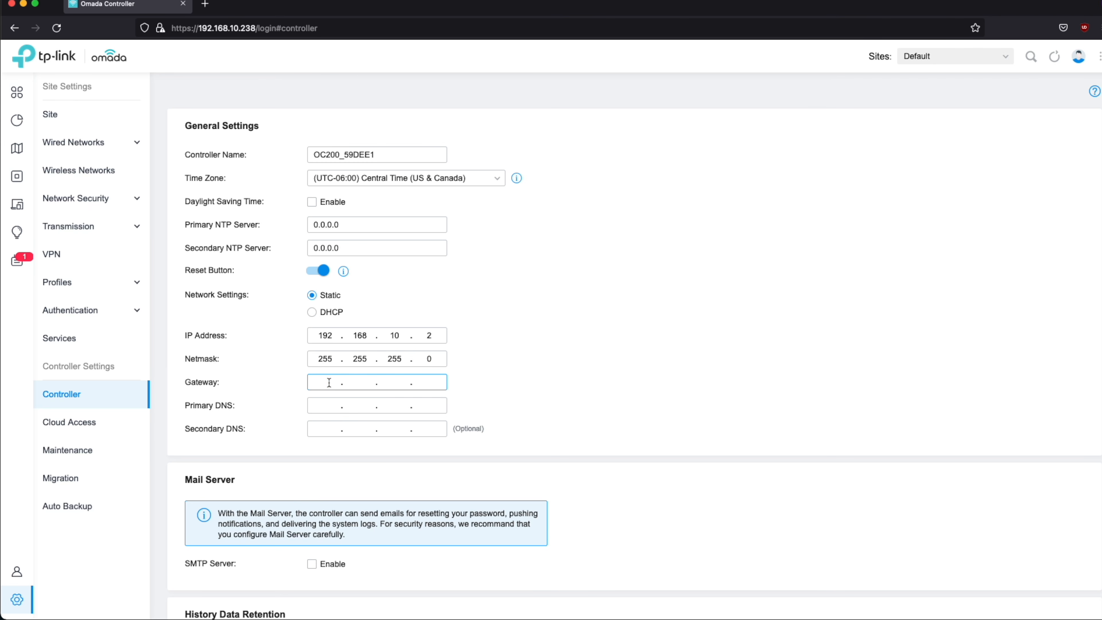
{"action": "type", "text": "192.16"}
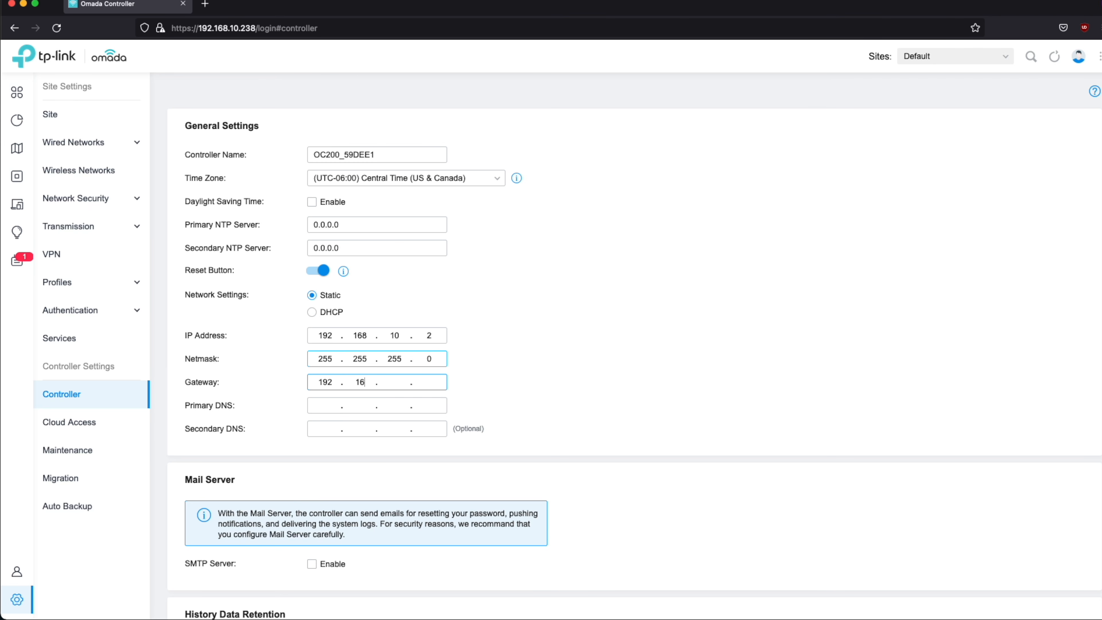
{"action": "type", "text": "8"}
{"action": "left_click", "coordinate": [317, 403]}
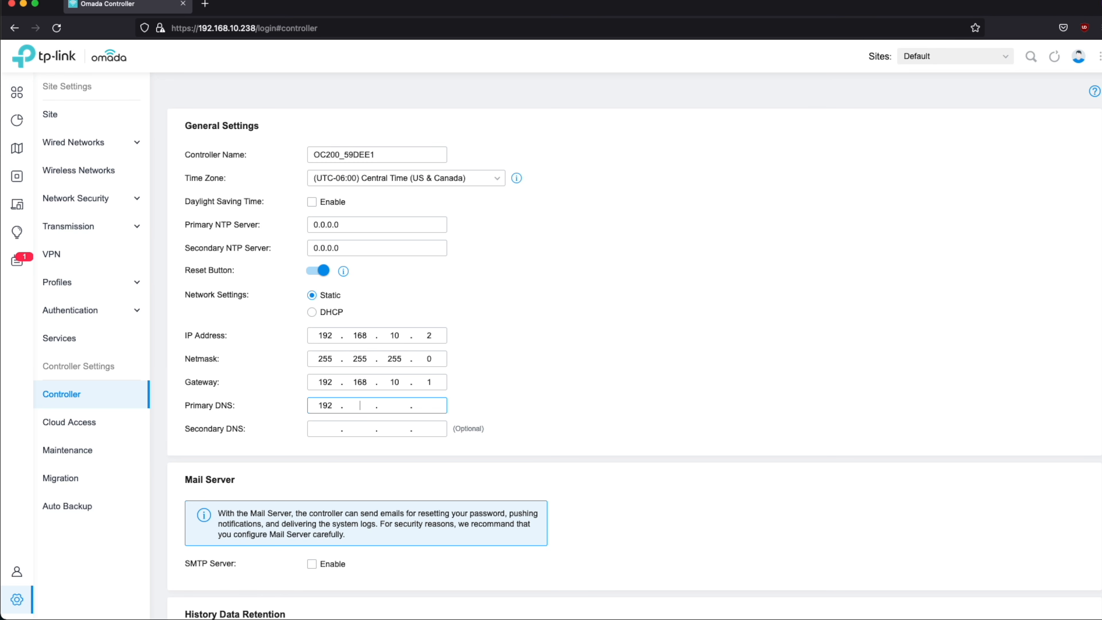
{"action": "type", "text": "192.168.10.1"}
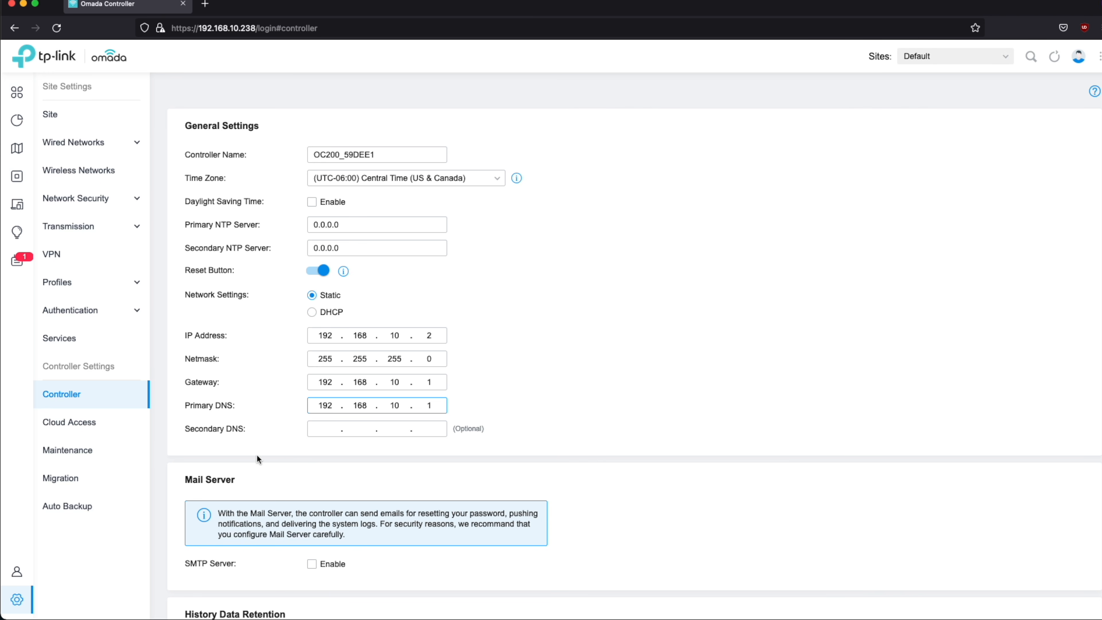
{"action": "key", "text": "Tab"}
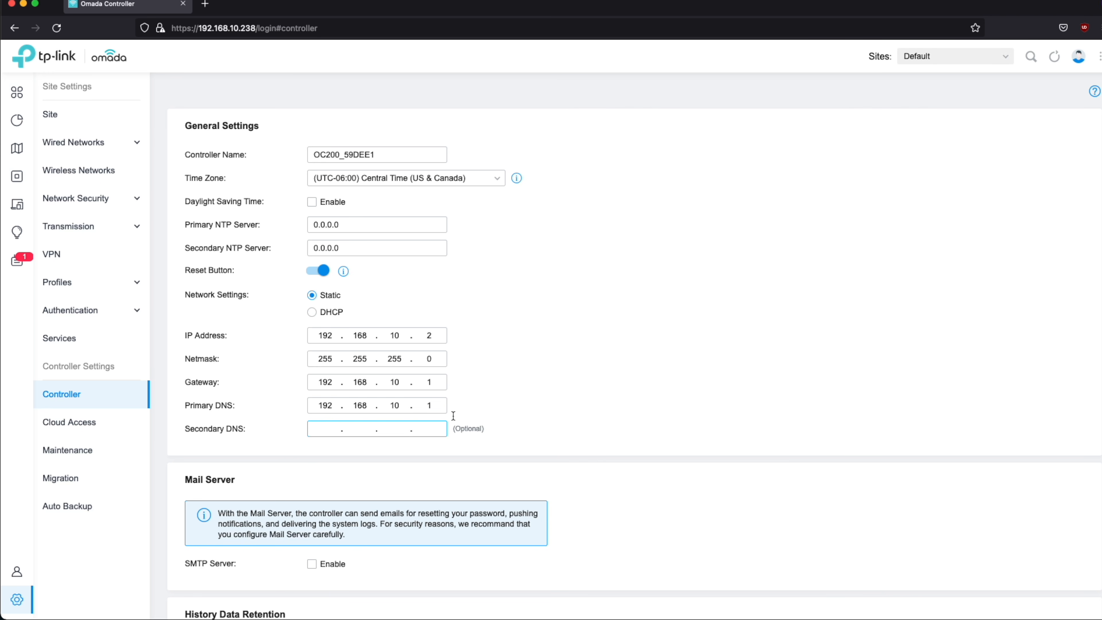
{"action": "left_click_drag", "start_coordinate": [317, 337], "coordinate": [459, 335]}
{"action": "left_click", "coordinate": [440, 337]}
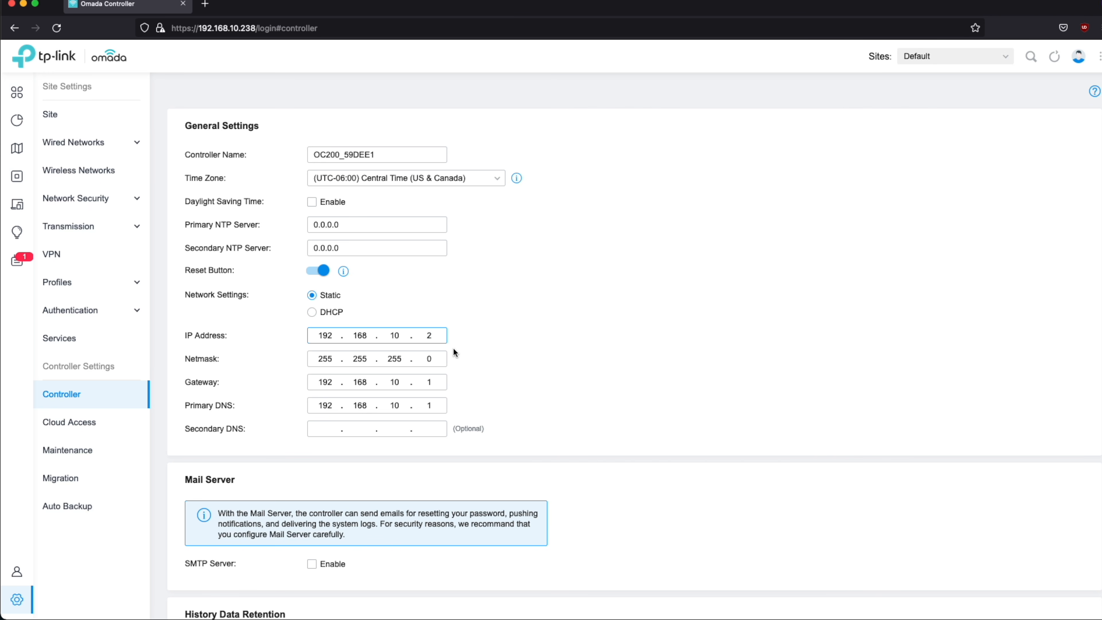
{"action": "scroll", "coordinate": [446, 344], "scroll_direction": "down", "scroll_amount": 15}
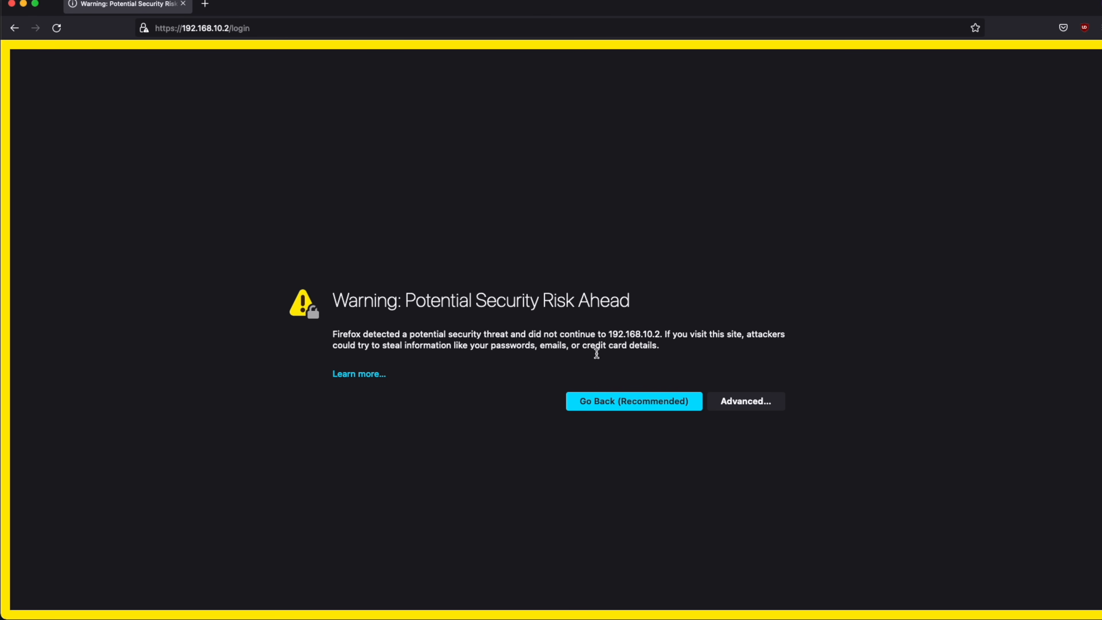
Accept the self-signed certificate risk for 192.168.10.2 to reach the login page
{"action": "left_click", "coordinate": [757, 403]}
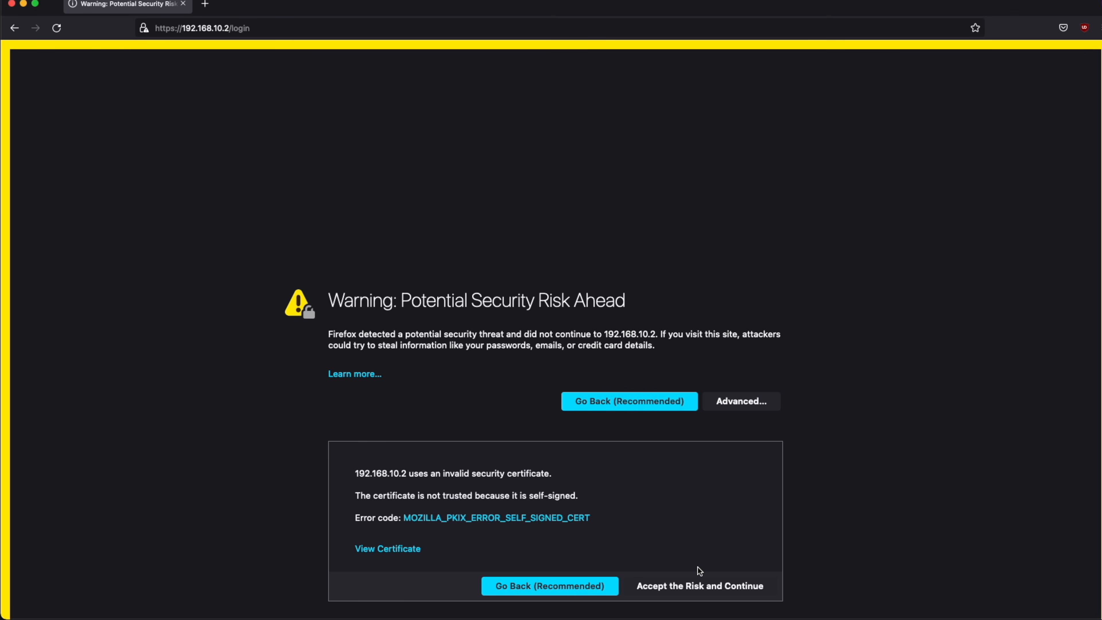
{"action": "left_click", "coordinate": [716, 586]}
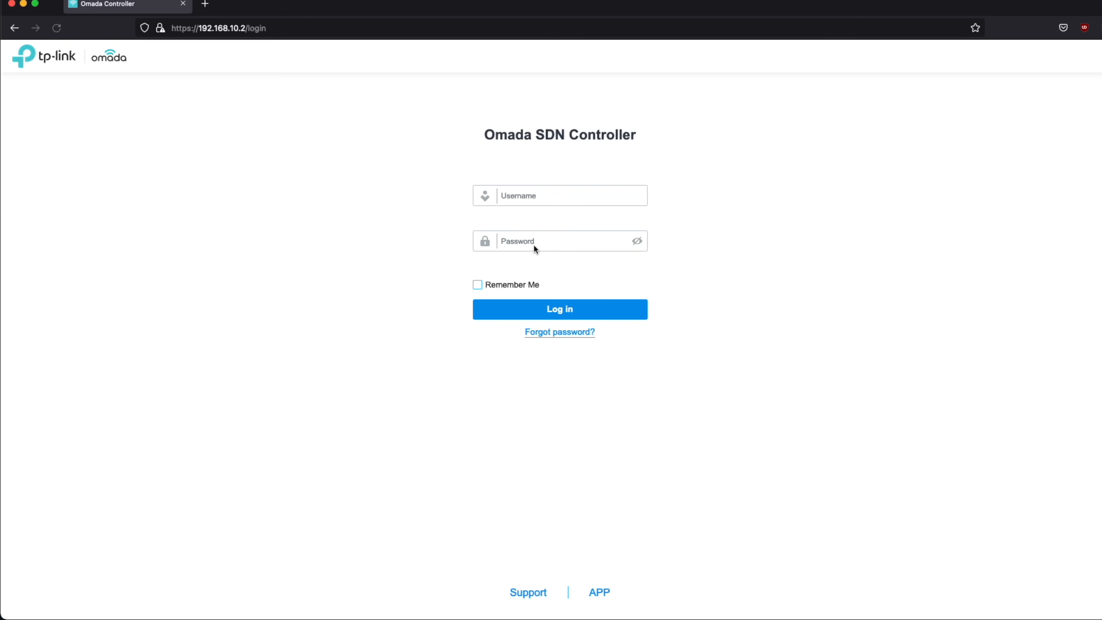
Sign in at 192.168.10.2 with the administrator credentials and view the devices list
{"action": "left_click", "coordinate": [558, 195]}
{"action": "type", "text": "admin-spxlabs."}
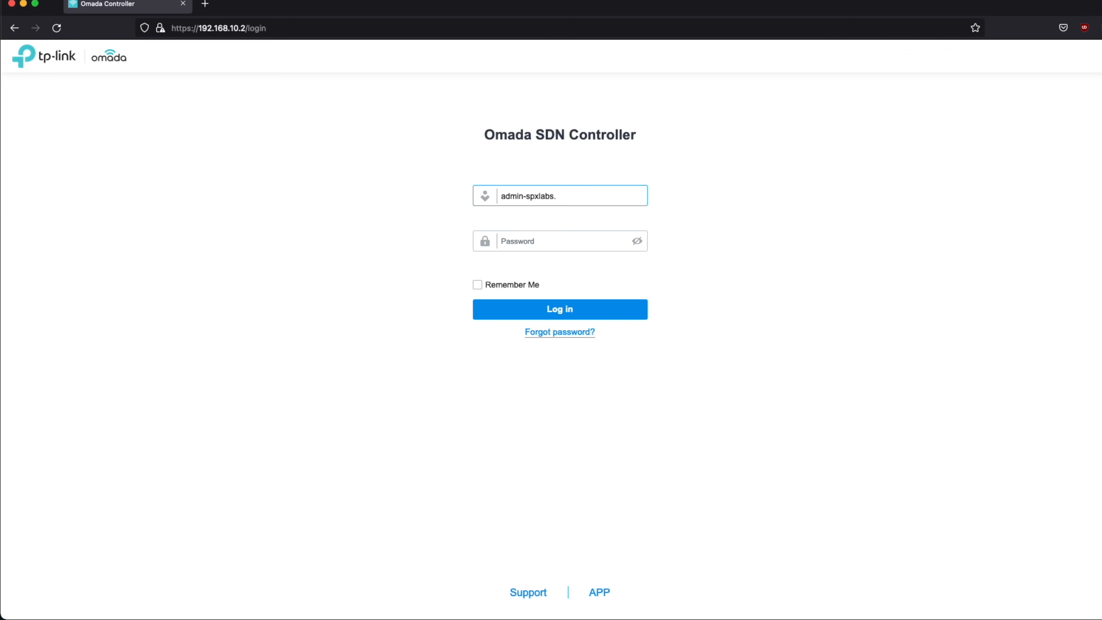
{"action": "key", "text": "BackSpace"}
{"action": "key", "text": "Tab"}
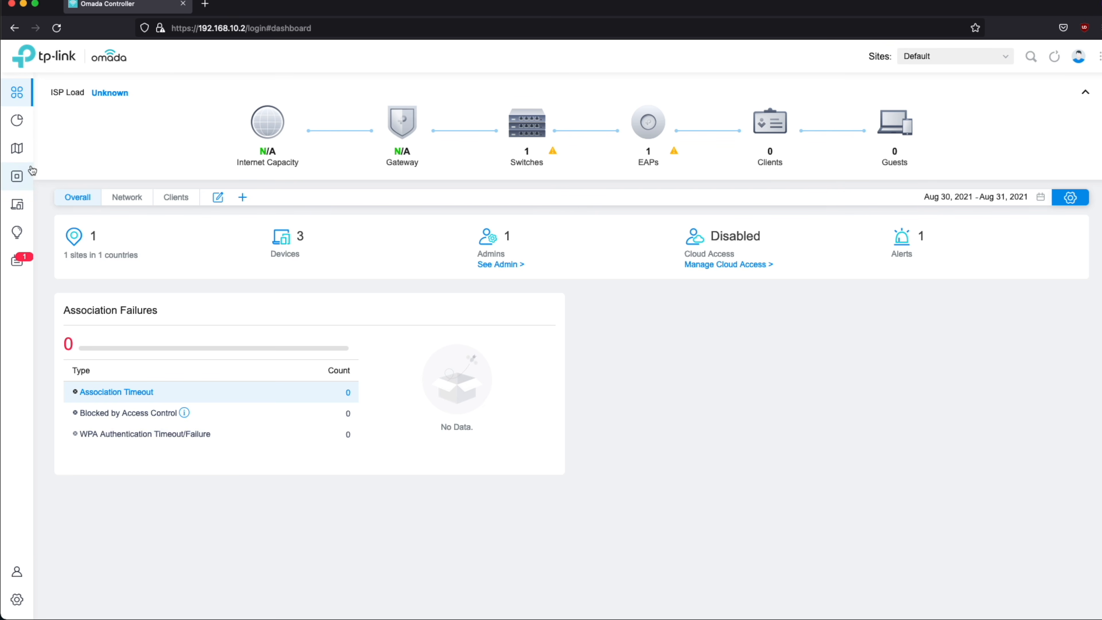
{"action": "left_click", "coordinate": [18, 178]}
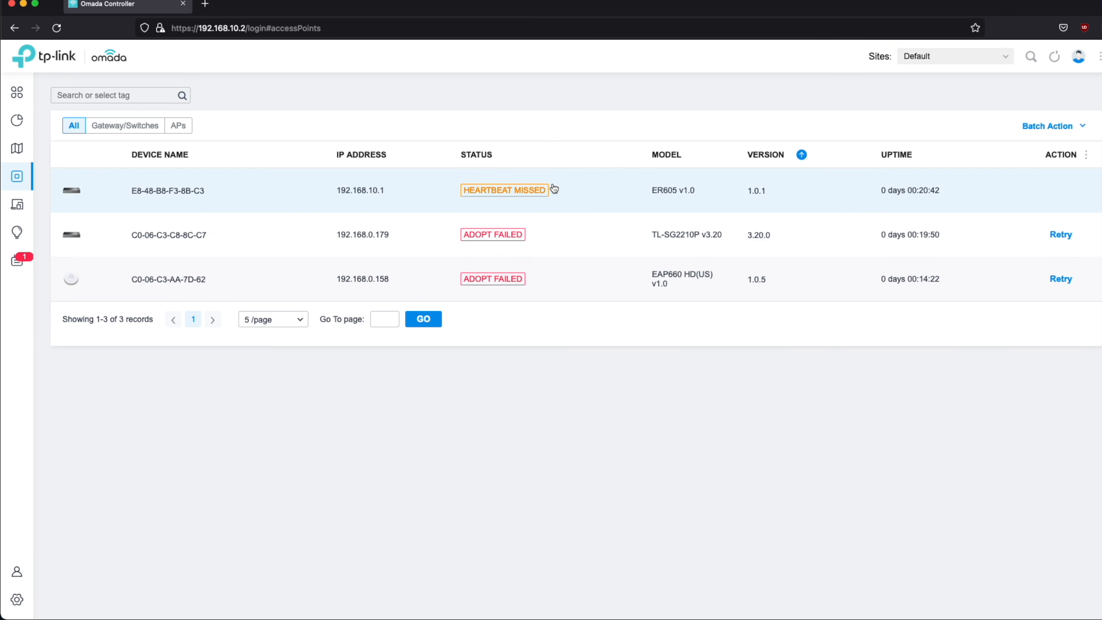
Retry adoption of the TL-SG2210P switch and the EAP660 access point
{"action": "left_click", "coordinate": [1060, 234]}
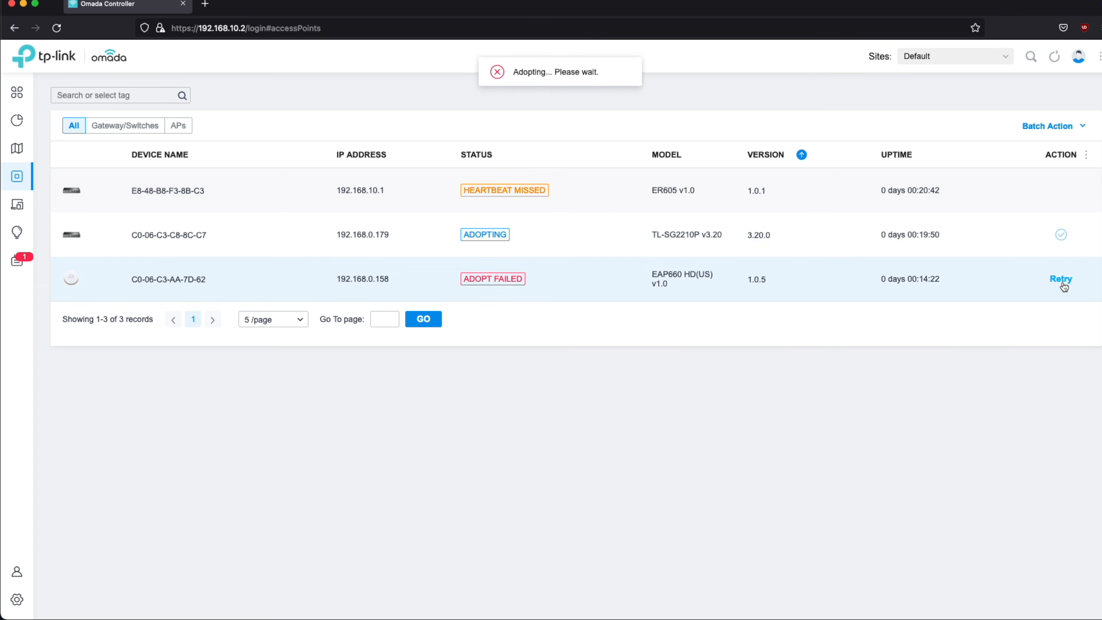
{"action": "left_click", "coordinate": [1060, 278]}
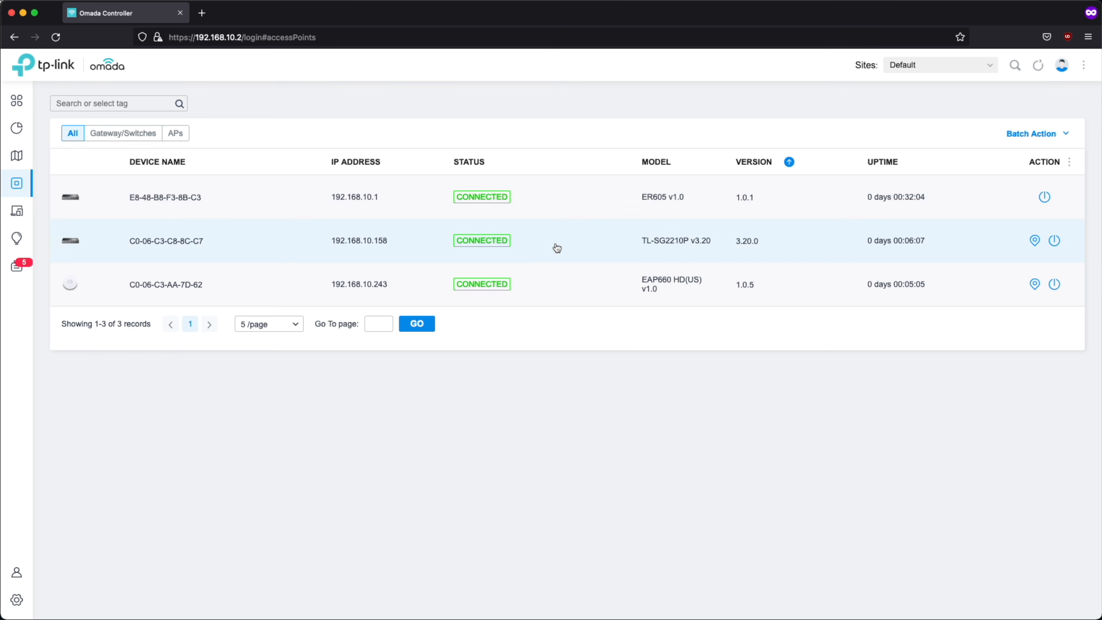
Open the TL-SG2210P switch's configuration and expand its IP settings
{"action": "left_click", "coordinate": [546, 250]}
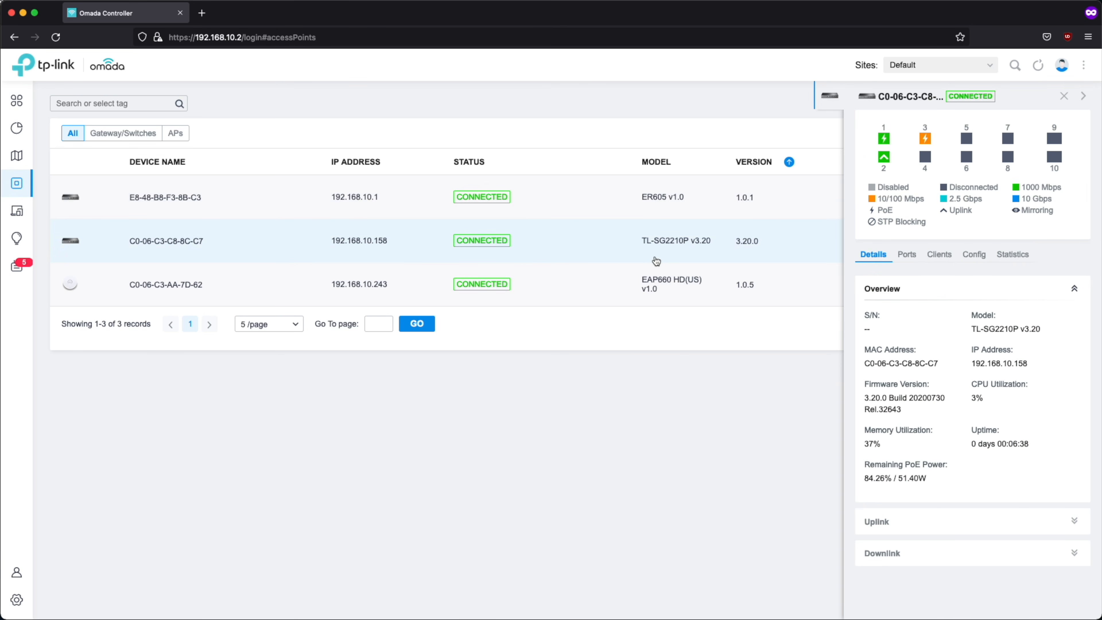
{"action": "left_click", "coordinate": [410, 244]}
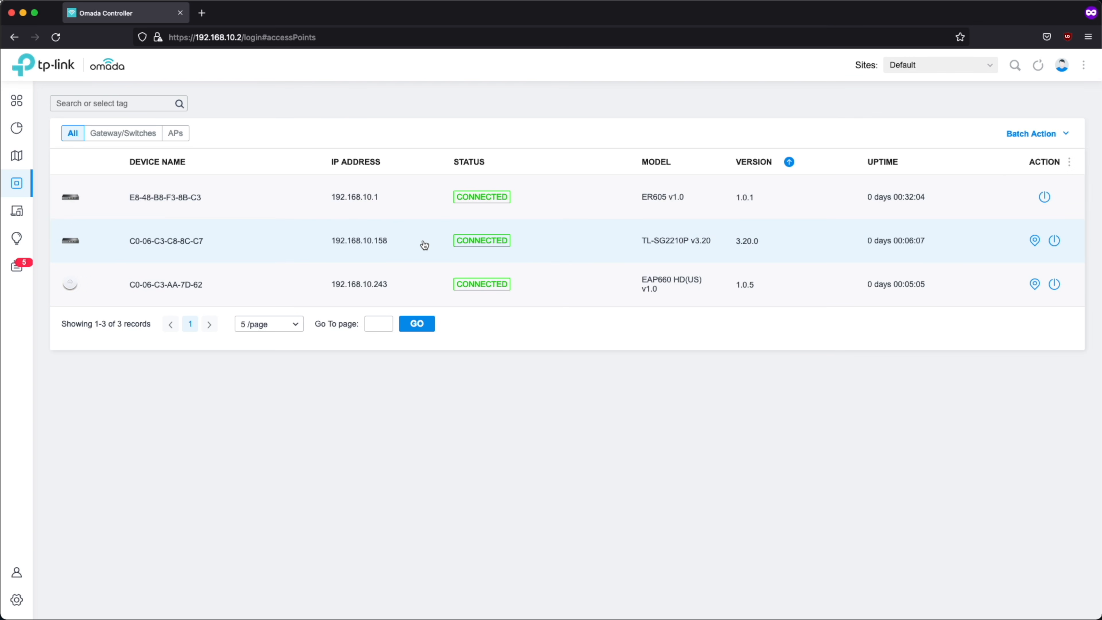
{"action": "left_click", "coordinate": [421, 244]}
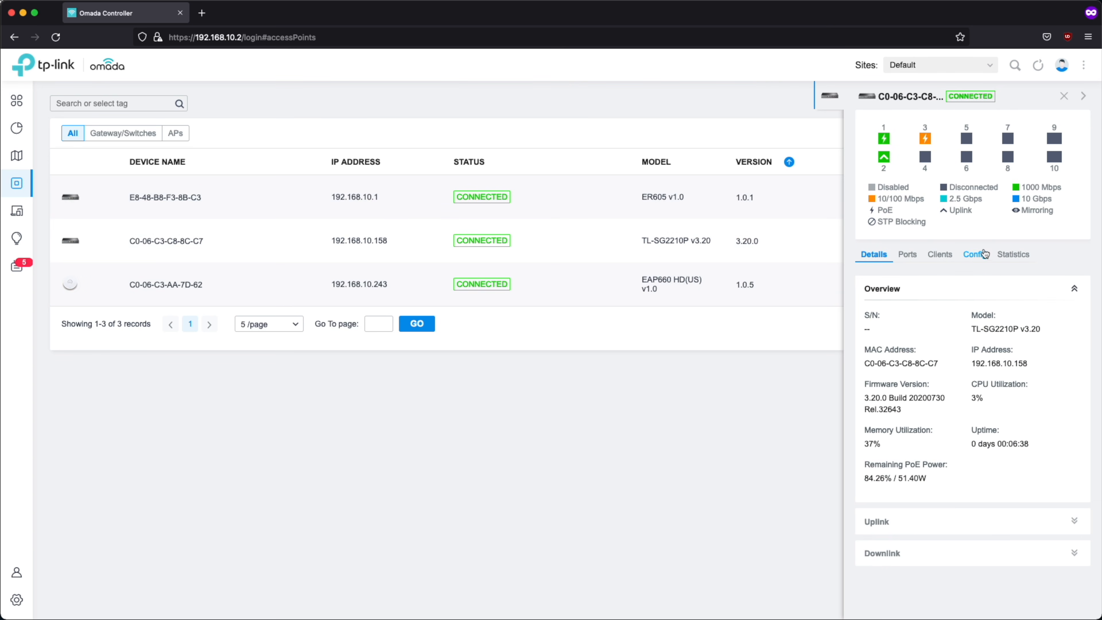
{"action": "left_click", "coordinate": [974, 254]}
{"action": "scroll", "coordinate": [999, 291], "scroll_direction": "down", "scroll_amount": 1}
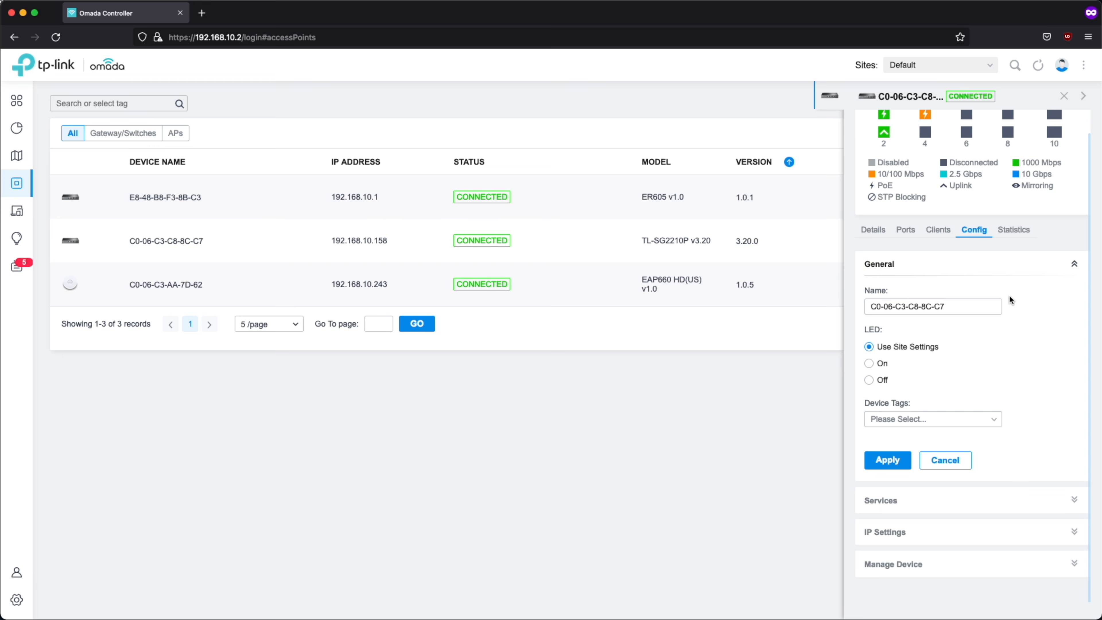
{"action": "left_click", "coordinate": [936, 538]}
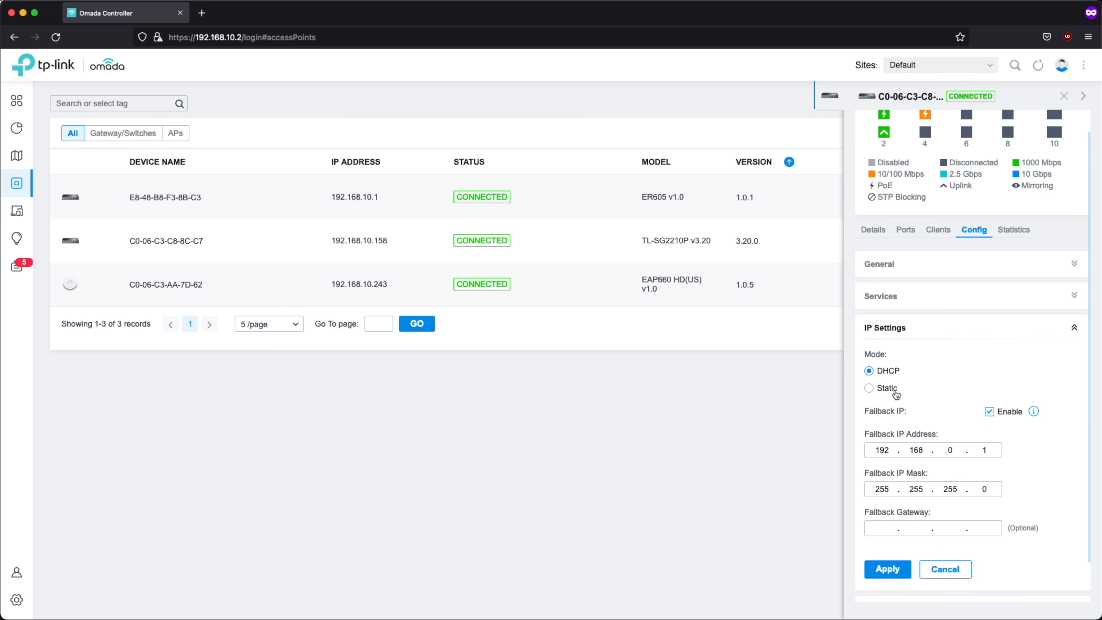
Give the switch static IP 192.168.10.3 with subnet mask 255.255.255.0
{"action": "left_click", "coordinate": [885, 388]}
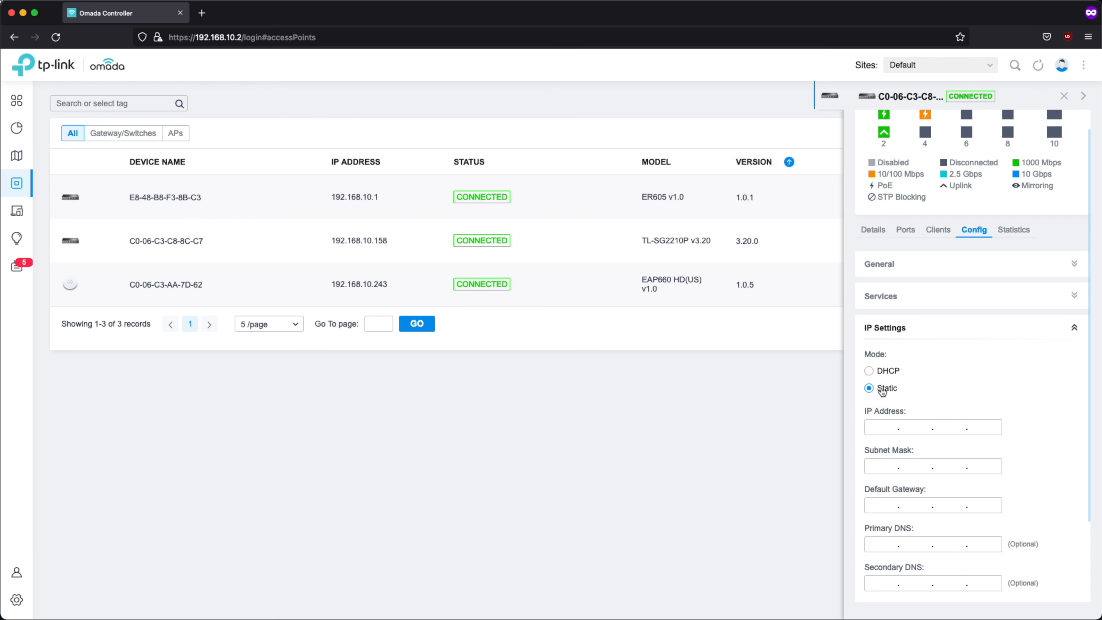
{"action": "left_click", "coordinate": [884, 429]}
{"action": "type", "text": "168."}
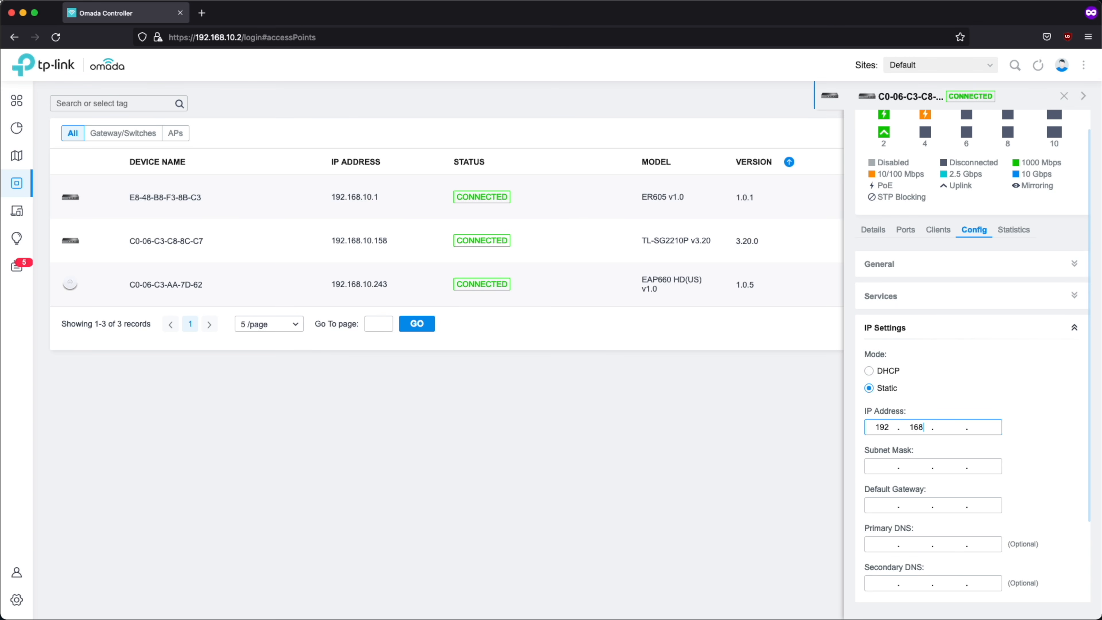
{"action": "type", "text": "10"}
{"action": "left_click", "coordinate": [886, 469]}
{"action": "type", "text": "25"}
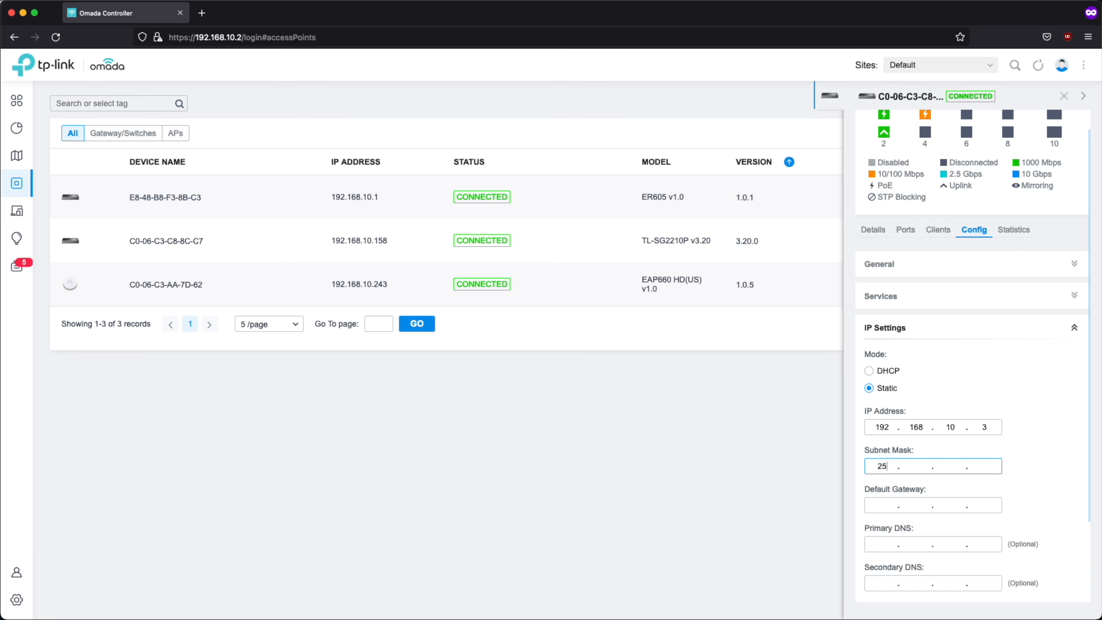
{"action": "type", "text": "5.255.255.0"}
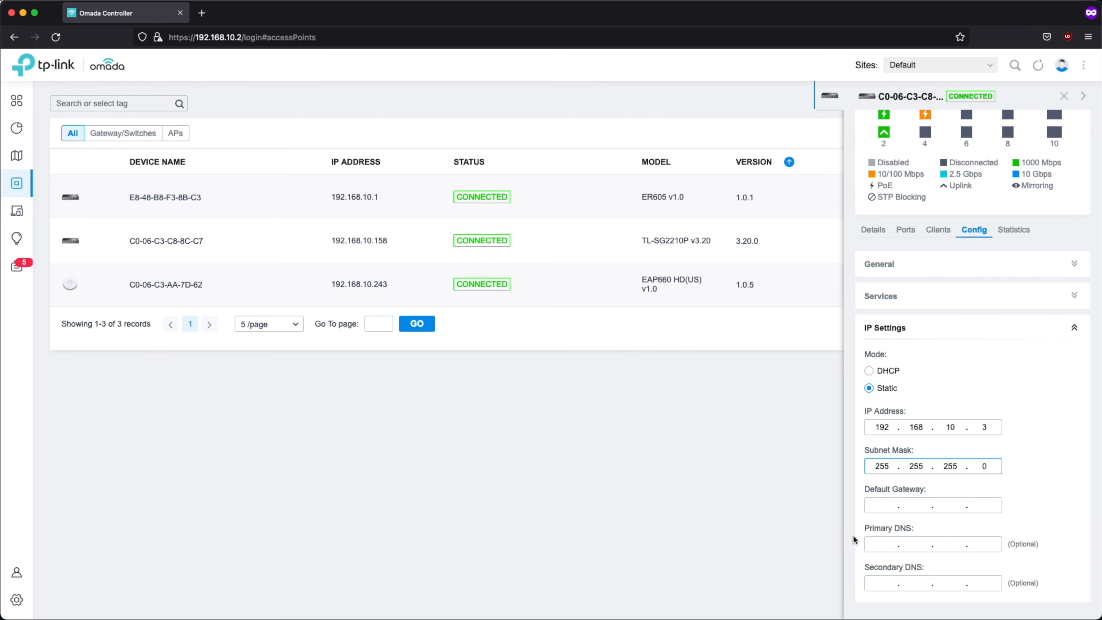
Set the switch's default gateway and primary DNS to 192.168.10.1 and apply
{"action": "left_click", "coordinate": [881, 503]}
{"action": "type", "text": "192 "}
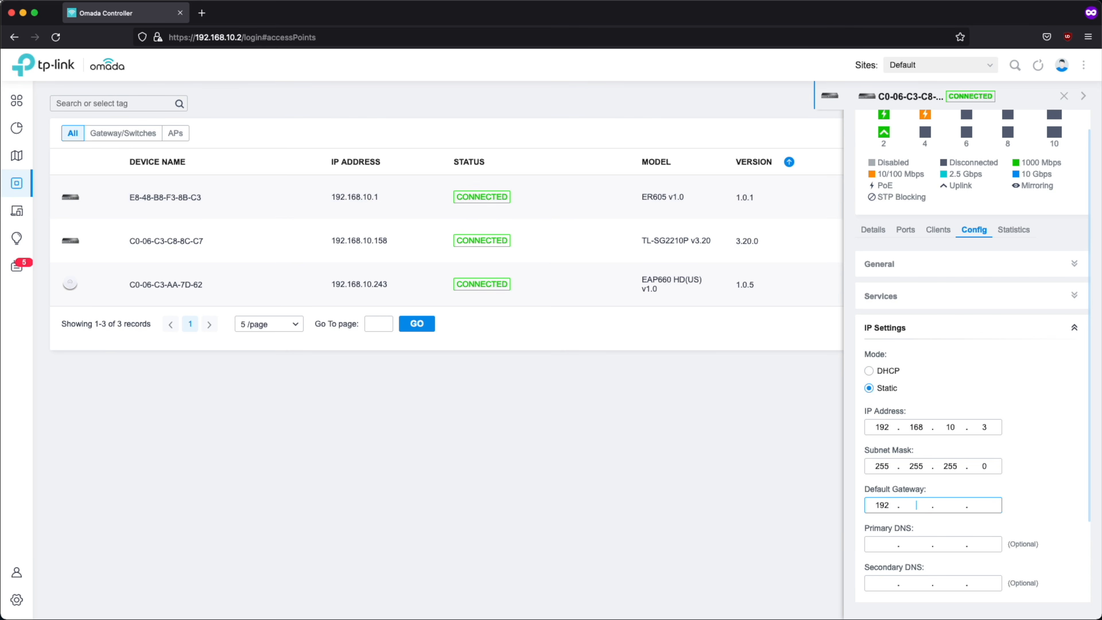
{"action": "type", "text": "168"}
{"action": "type", "text": "21"}
{"action": "key", "text": "BackSpace"}
{"action": "key", "text": "BackSpace"}
{"action": "type", "text": "10"}
{"action": "left_click", "coordinate": [866, 538]}
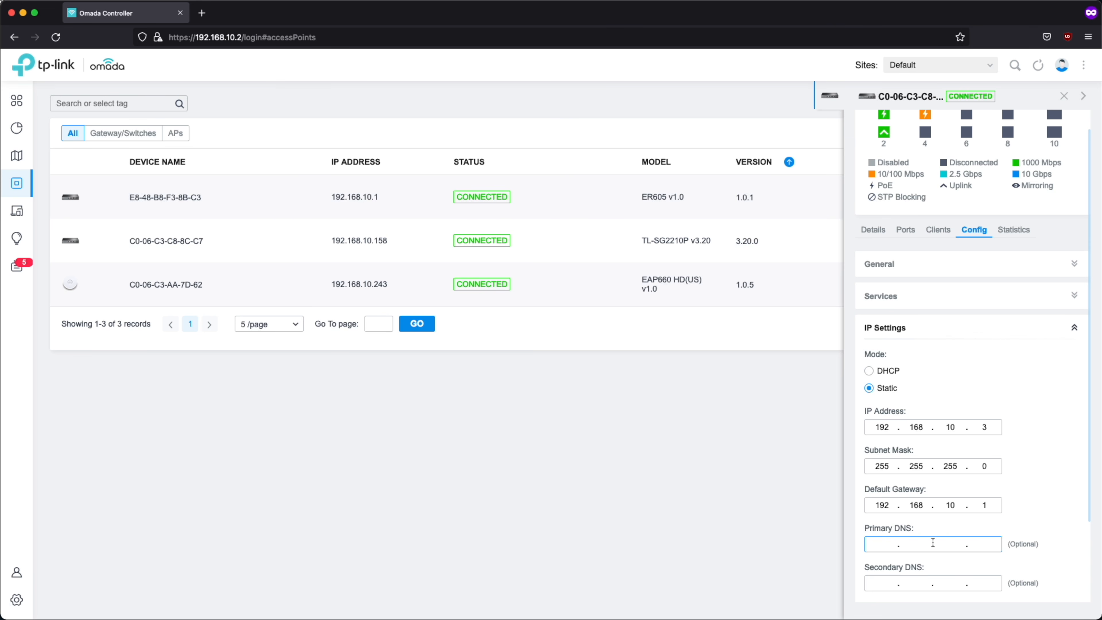
{"action": "type", "text": "192.168.10.1"}
{"action": "scroll", "coordinate": [1062, 552], "scroll_direction": "down", "scroll_amount": 3}
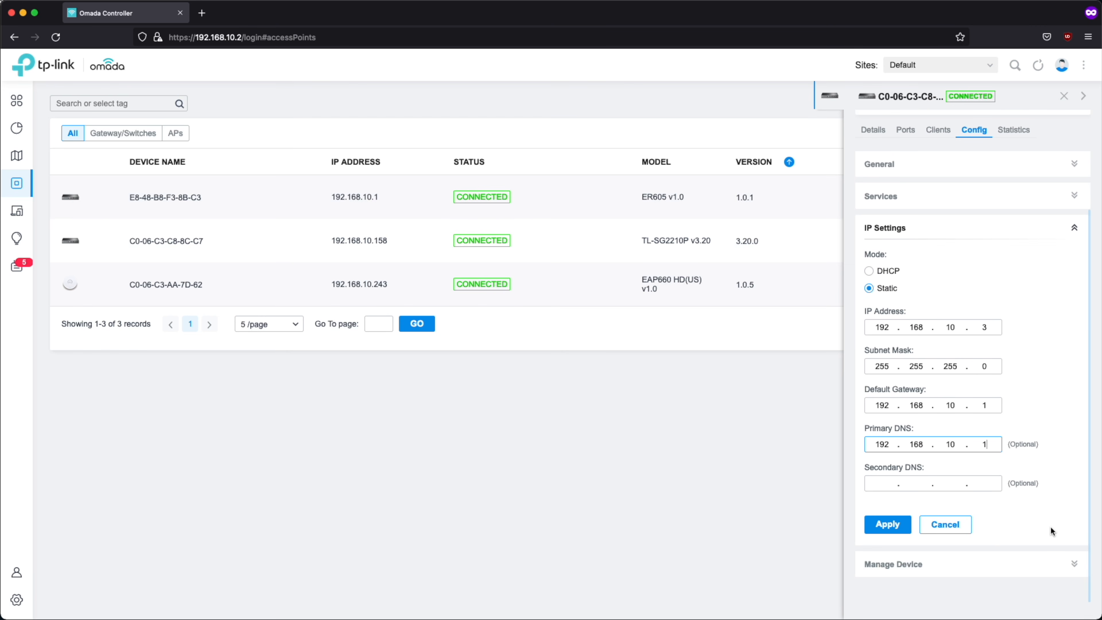
{"action": "left_click", "coordinate": [885, 525]}
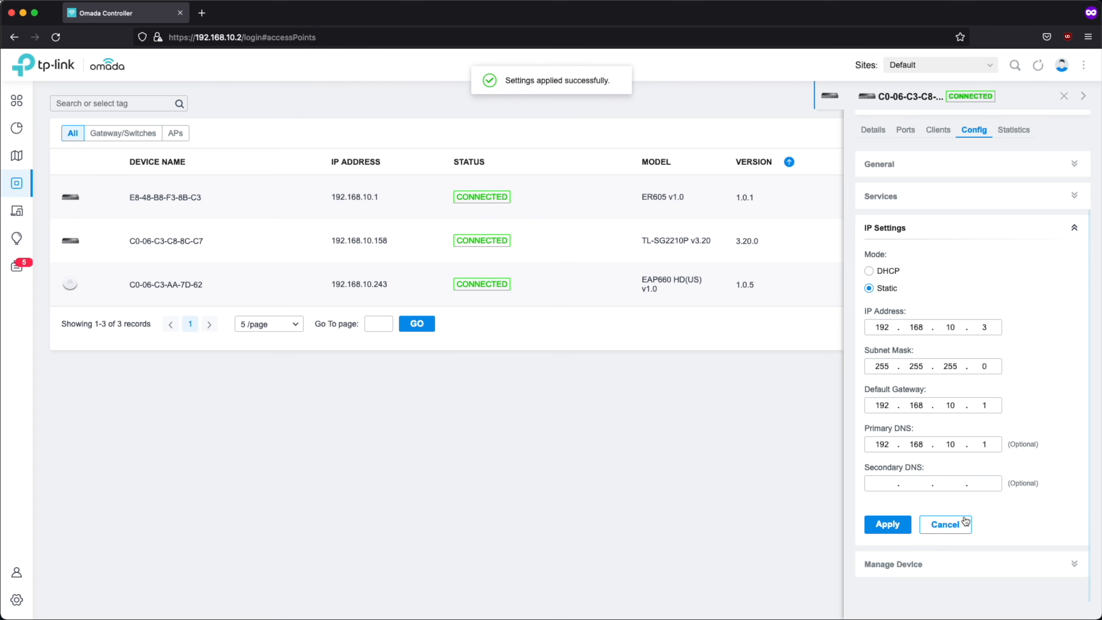
{"action": "left_click", "coordinate": [1062, 96]}
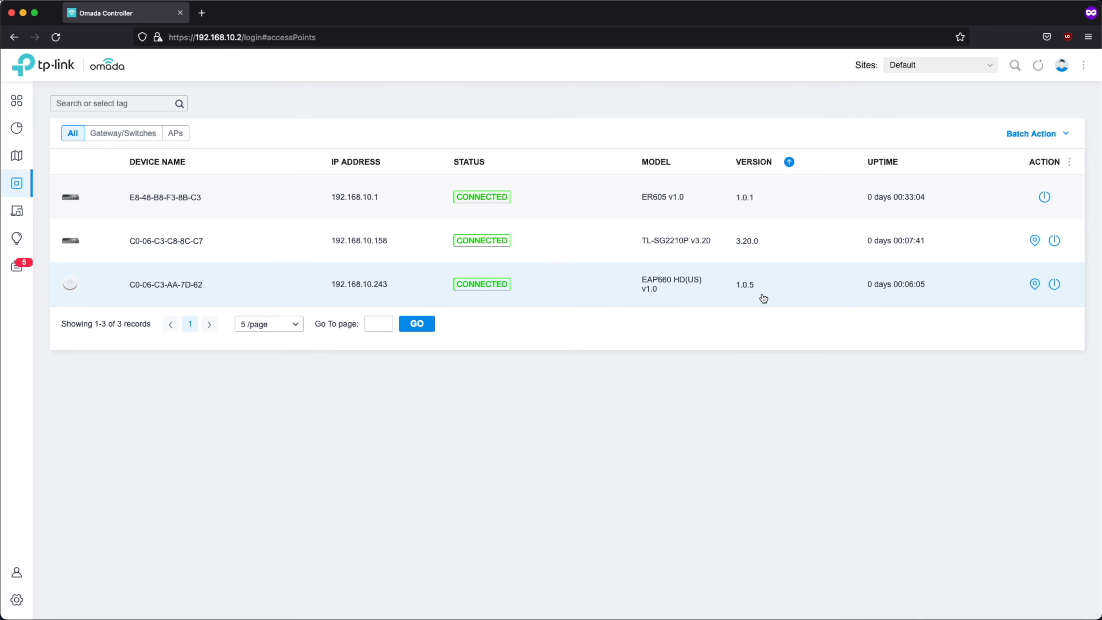
Give the EAP660 access point static IP 192.168.10.4 and its subnet mask
{"action": "left_click", "coordinate": [555, 283]}
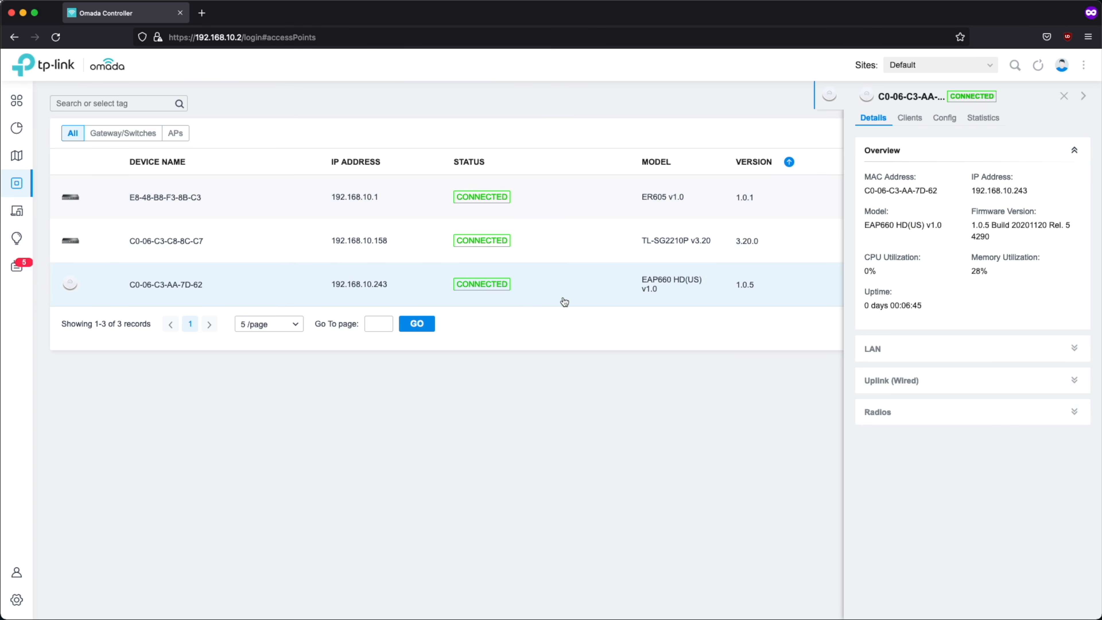
{"action": "left_click", "coordinate": [945, 118]}
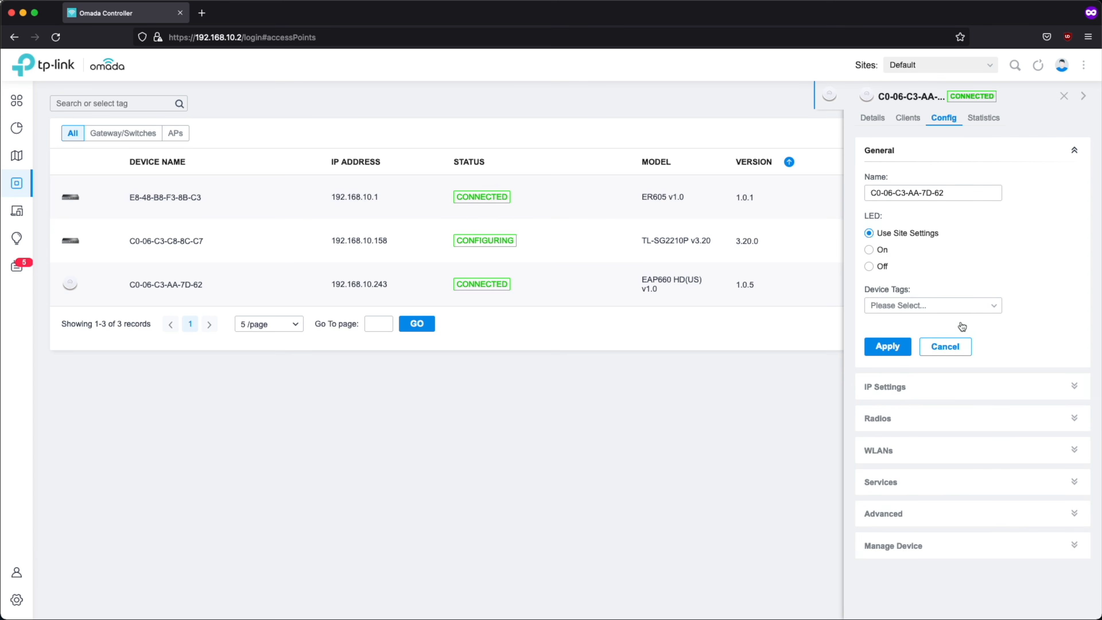
{"action": "left_click", "coordinate": [973, 391]}
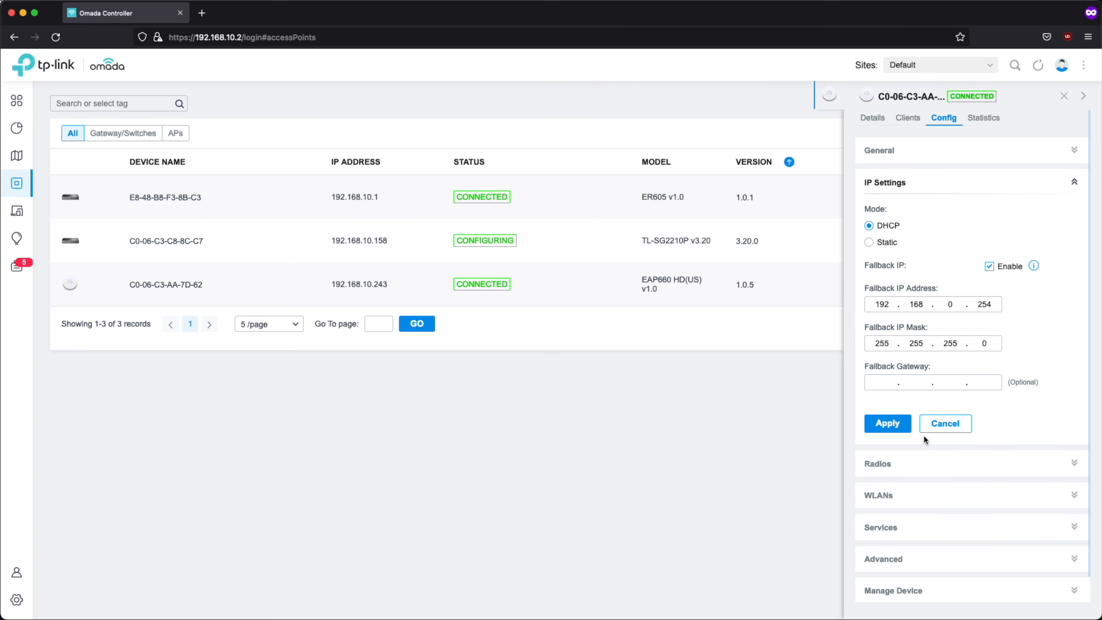
{"action": "left_click", "coordinate": [885, 243]}
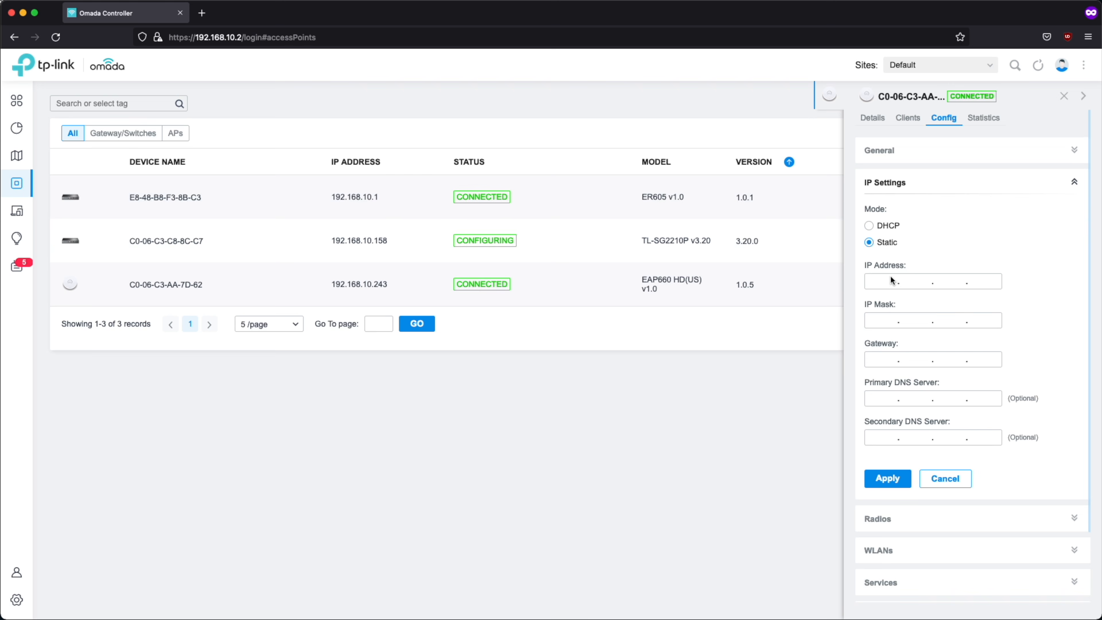
{"action": "left_click", "coordinate": [890, 280]}
{"action": "type", "text": "192.168."}
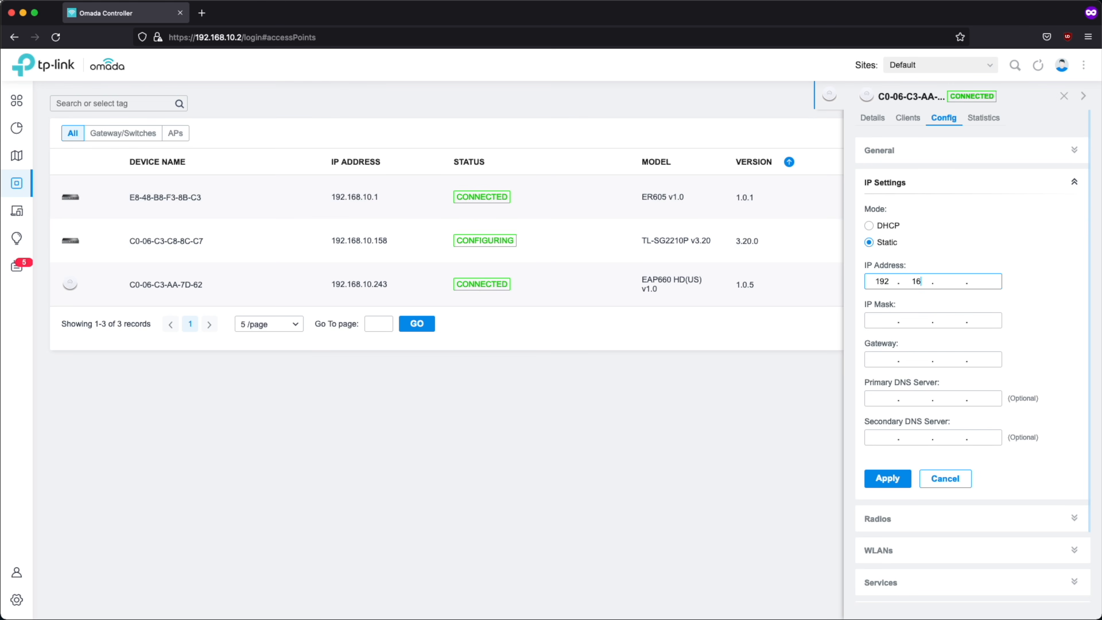
{"action": "type", "text": "10"}
{"action": "left_click", "coordinate": [879, 321]}
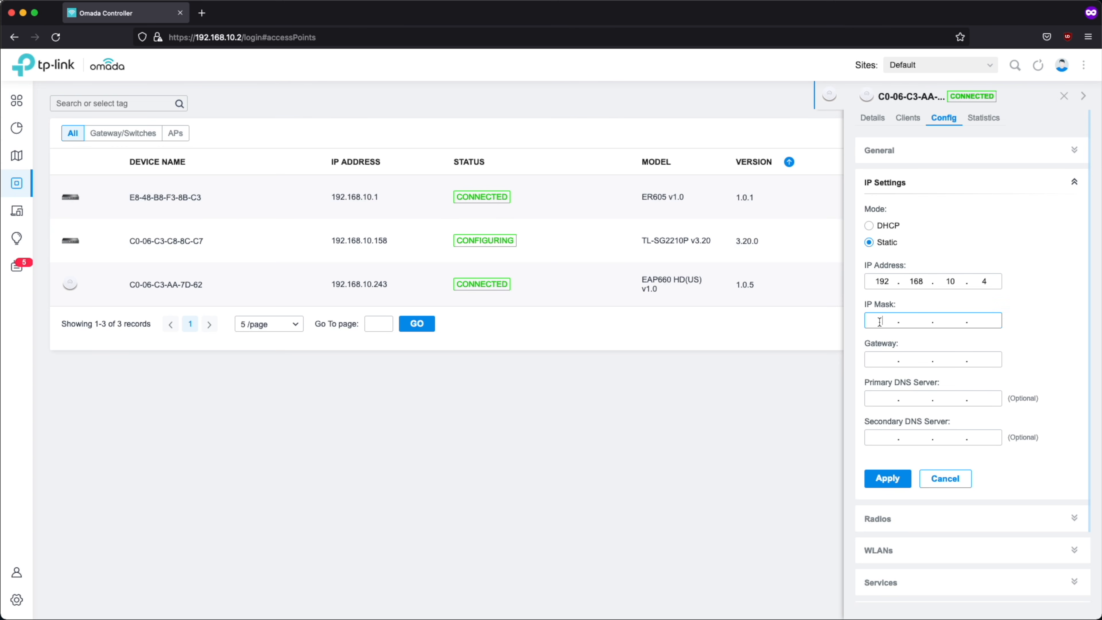
{"action": "type", "text": "255"}
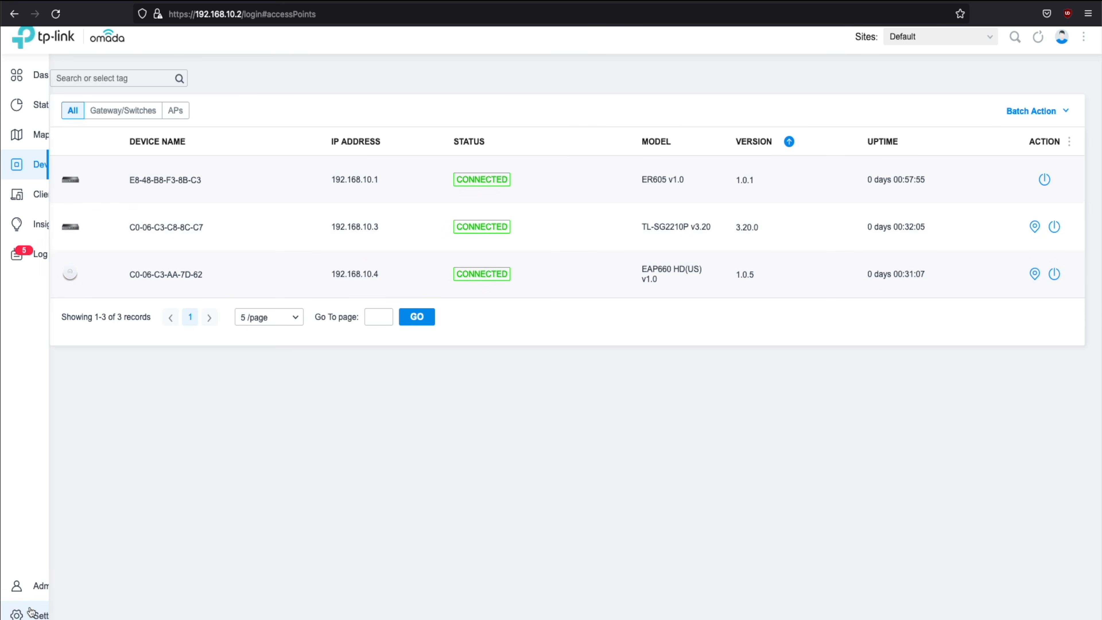
Go to the site's wired LAN networks and start a new LAN
{"action": "left_click", "coordinate": [31, 615]}
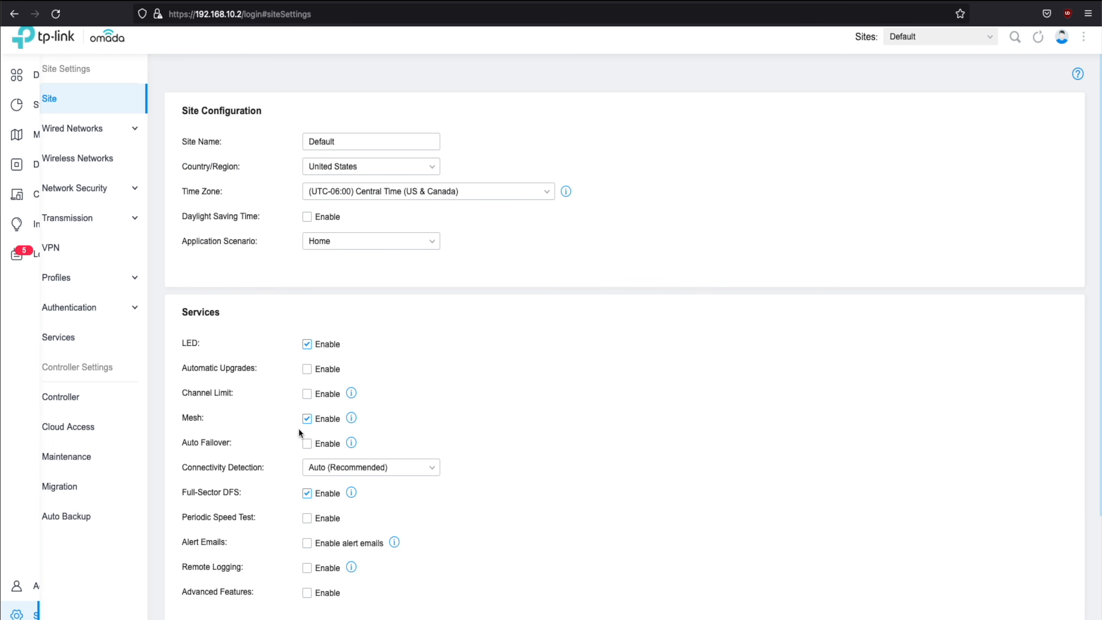
{"action": "left_click", "coordinate": [115, 131]}
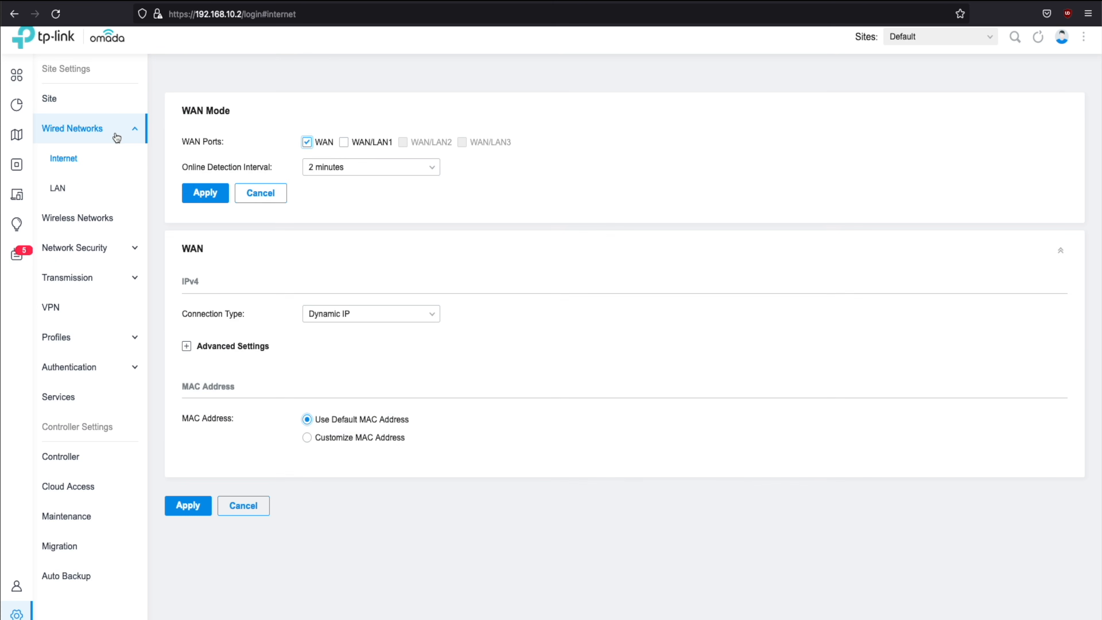
{"action": "left_click", "coordinate": [87, 191]}
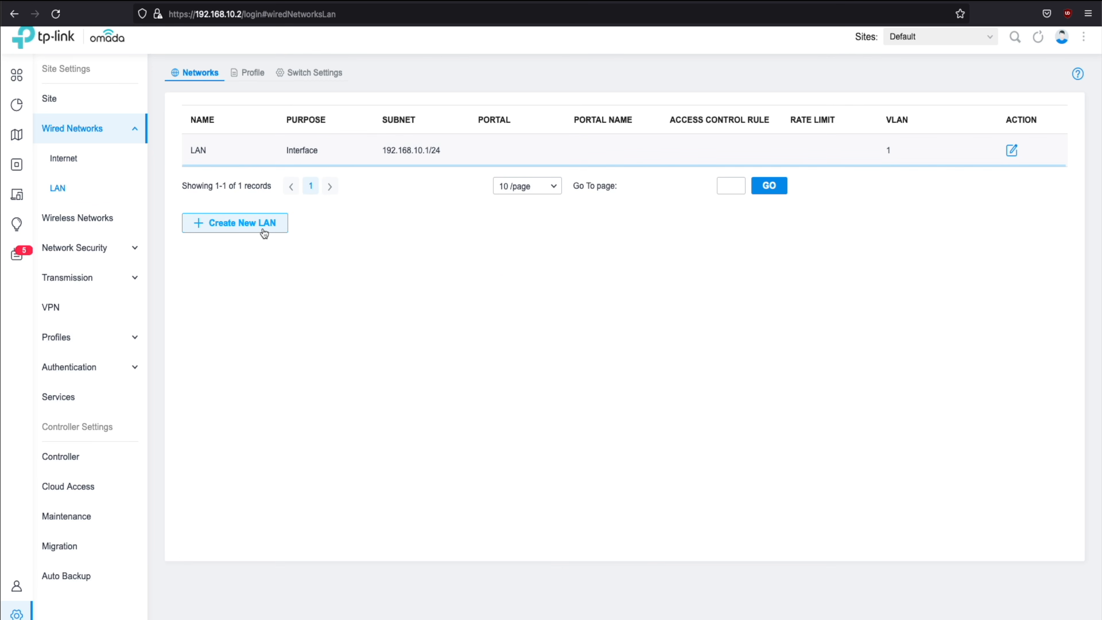
{"action": "left_click", "coordinate": [262, 230]}
Name the new LAN Kids, on VLAN 20, with gateway 192.168.20.1/24
{"action": "left_click", "coordinate": [407, 140]}
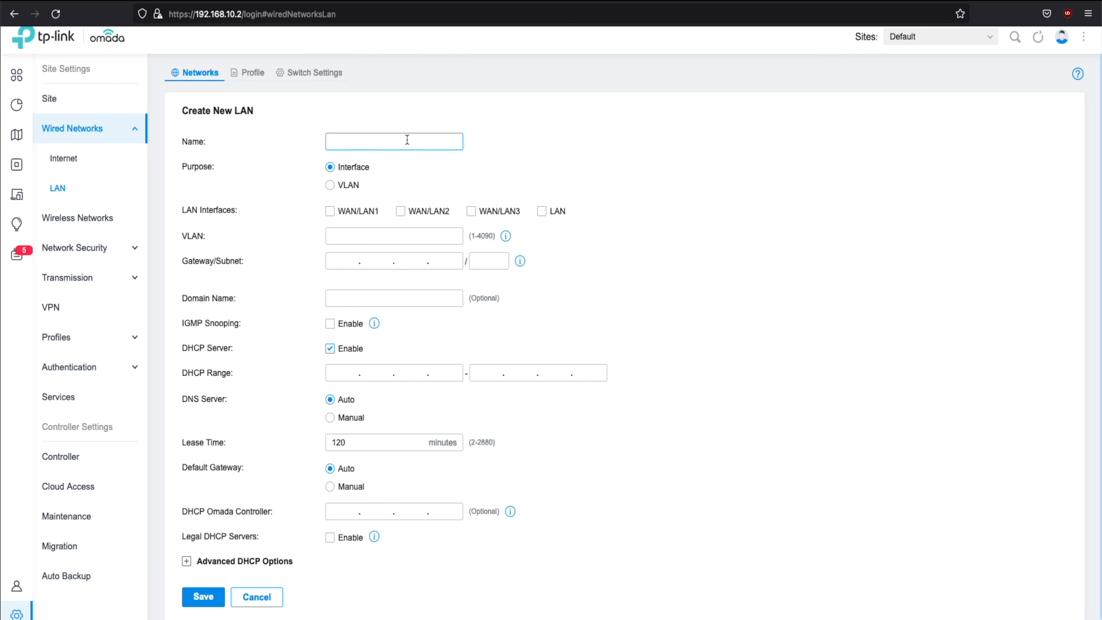
{"action": "type", "text": "Kids"}
{"action": "left_click", "coordinate": [541, 212]}
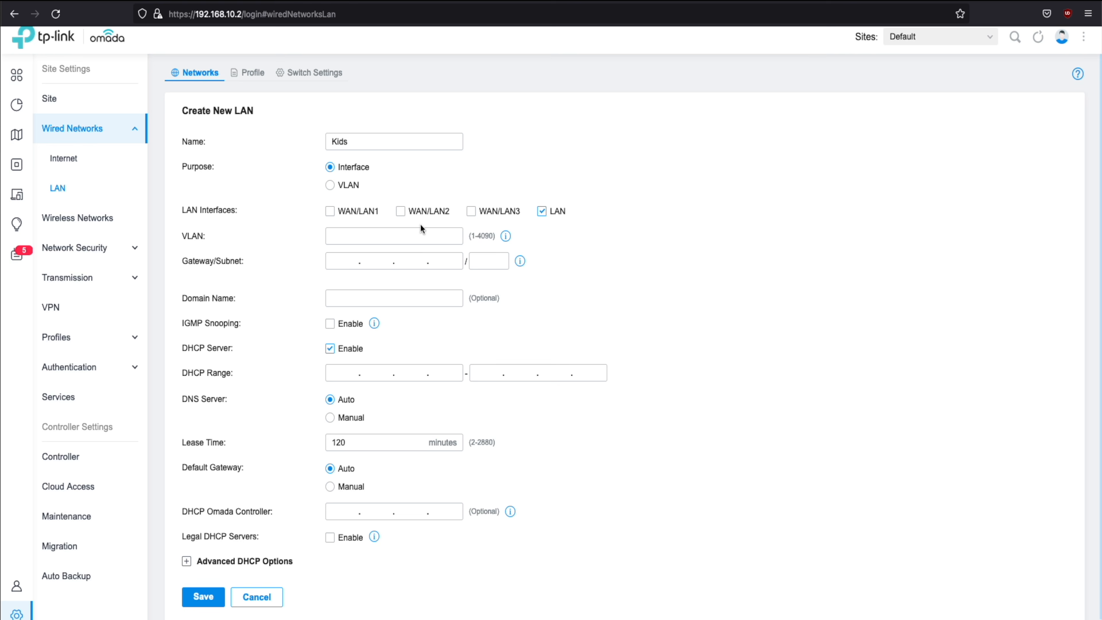
{"action": "left_click", "coordinate": [421, 235]}
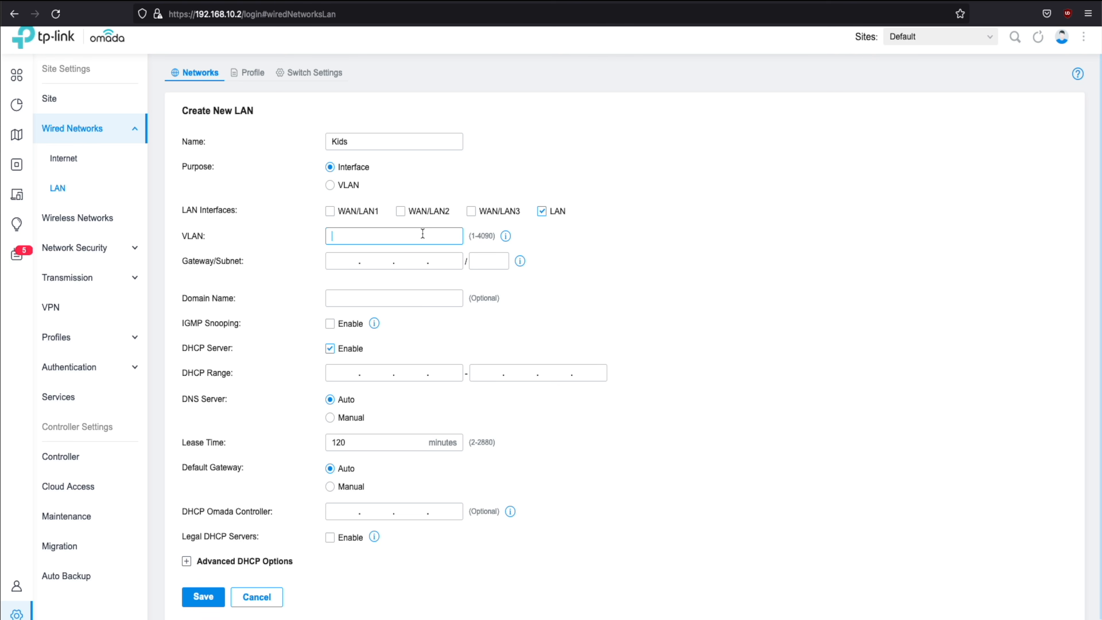
{"action": "type", "text": "20"}
{"action": "left_click", "coordinate": [345, 263]}
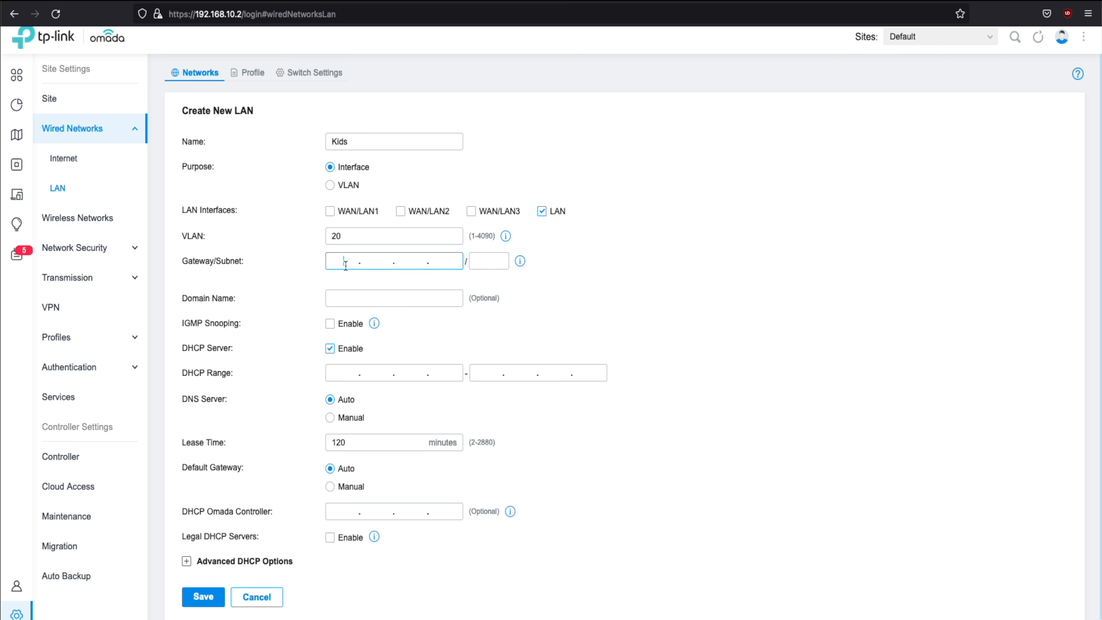
{"action": "type", "text": "192.168.20.1"}
{"action": "left_click", "coordinate": [485, 262]}
{"action": "type", "text": "24"}
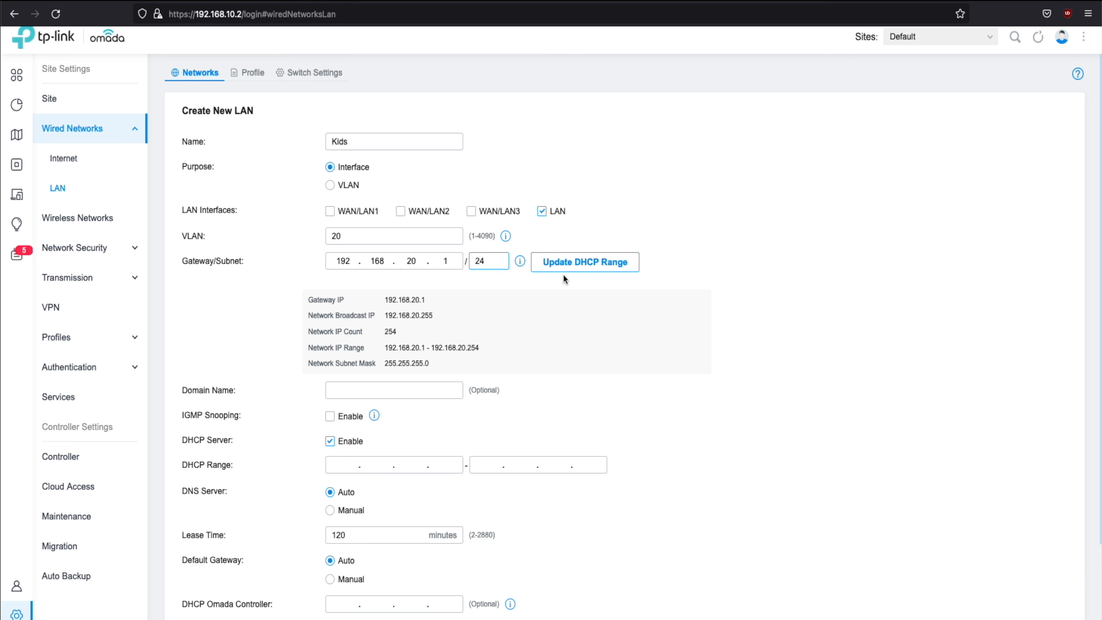
Fill the DHCP range 192.168.20.1–192.168.20.254 and save the Kids LAN
{"action": "left_click_drag", "start_coordinate": [402, 333], "coordinate": [377, 330]}
{"action": "left_click", "coordinate": [485, 318]}
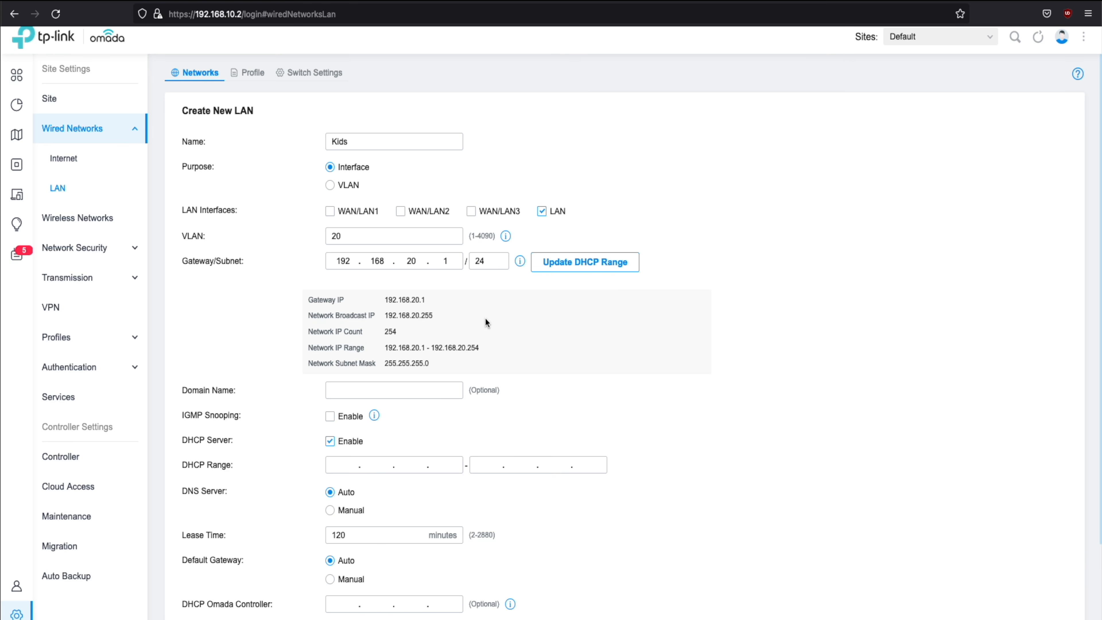
{"action": "left_click", "coordinate": [572, 270]}
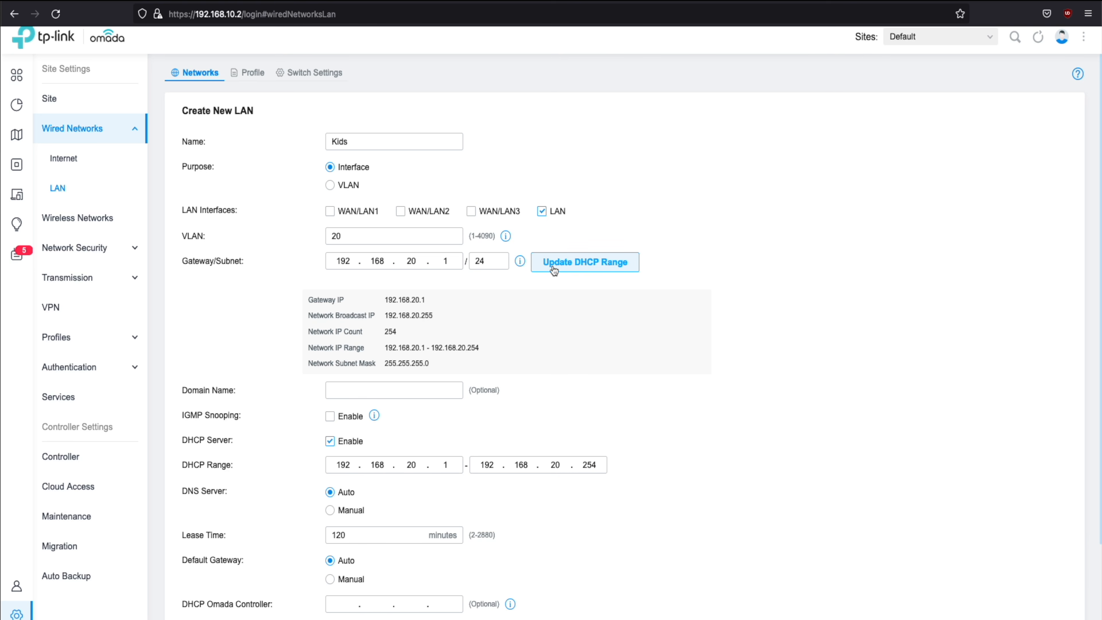
{"action": "scroll", "coordinate": [486, 340], "scroll_direction": "down", "scroll_amount": 2}
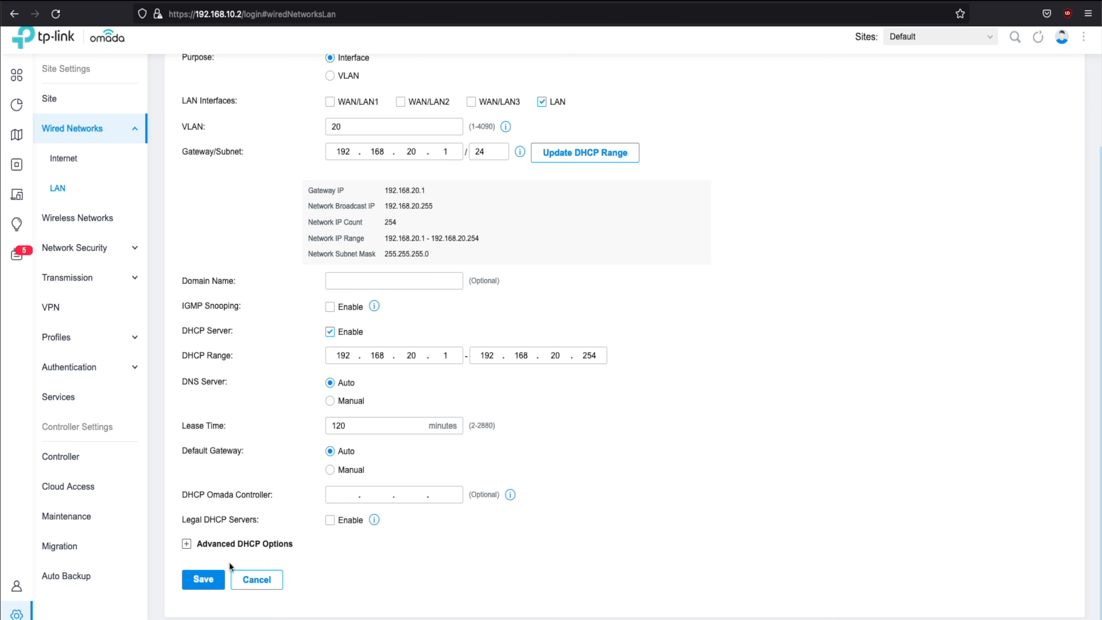
{"action": "left_click", "coordinate": [204, 579]}
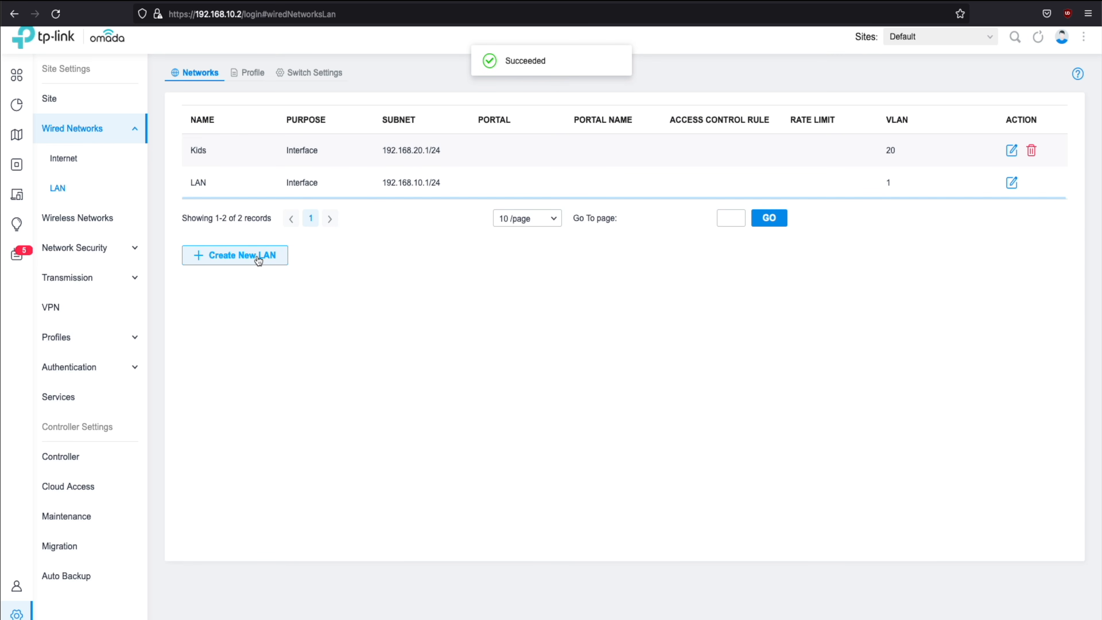
{"action": "left_click", "coordinate": [256, 256]}
Name the new LAN IPCamera, on VLAN 30, with gateway 192.168.30.1/24
{"action": "left_click", "coordinate": [390, 145]}
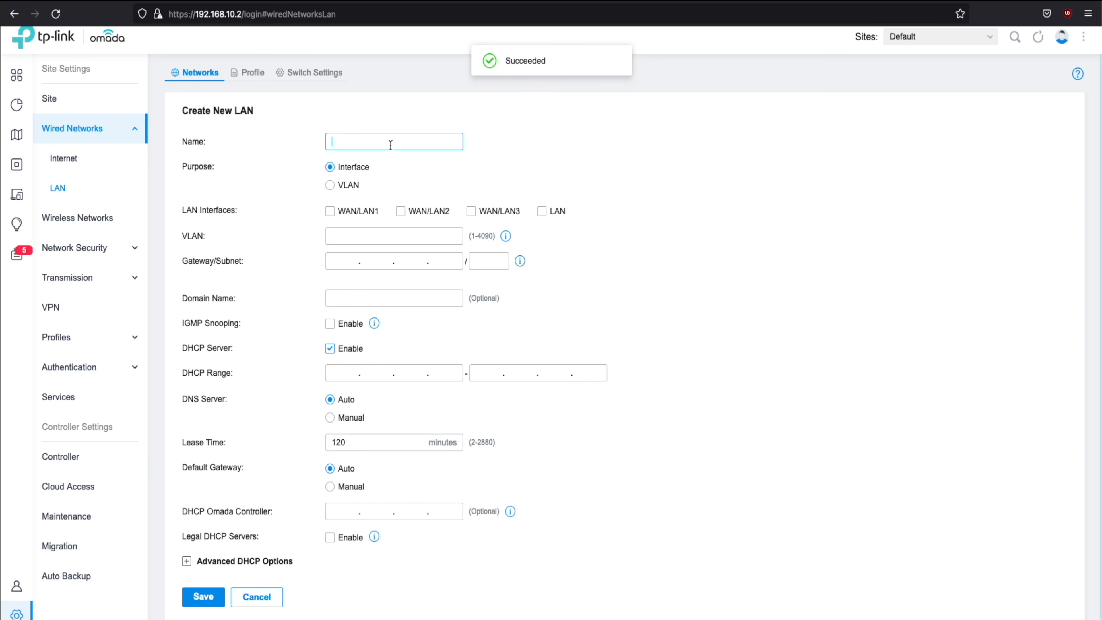
{"action": "type", "text": "IPCamera"}
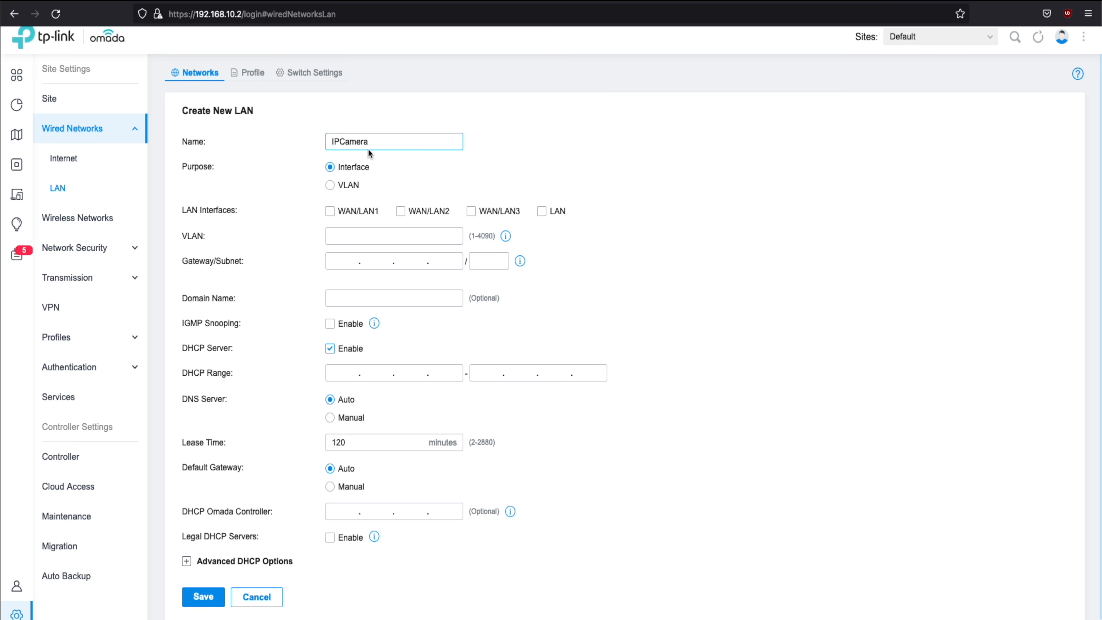
{"action": "left_click", "coordinate": [542, 212]}
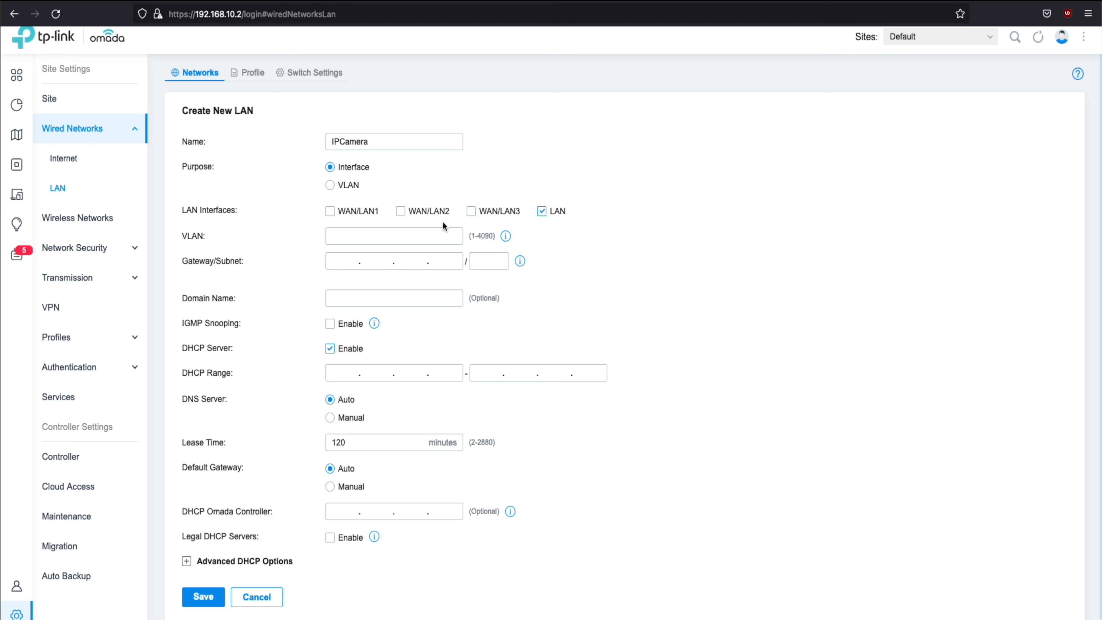
{"action": "left_click", "coordinate": [392, 237]}
{"action": "type", "text": "192"}
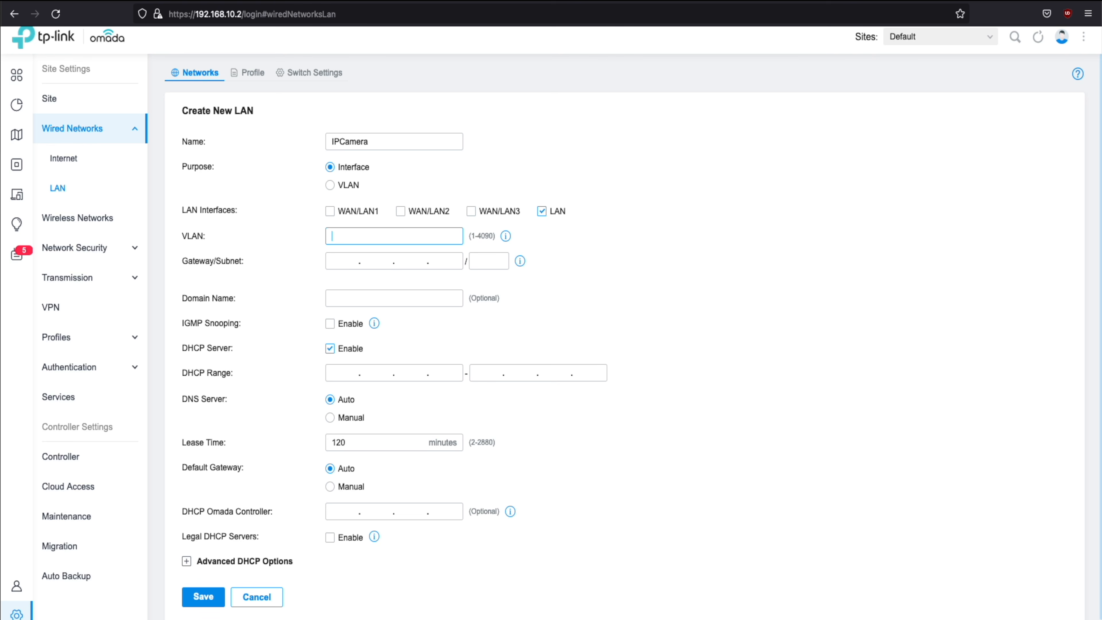
{"action": "type", "text": "30"}
{"action": "left_click", "coordinate": [342, 263]}
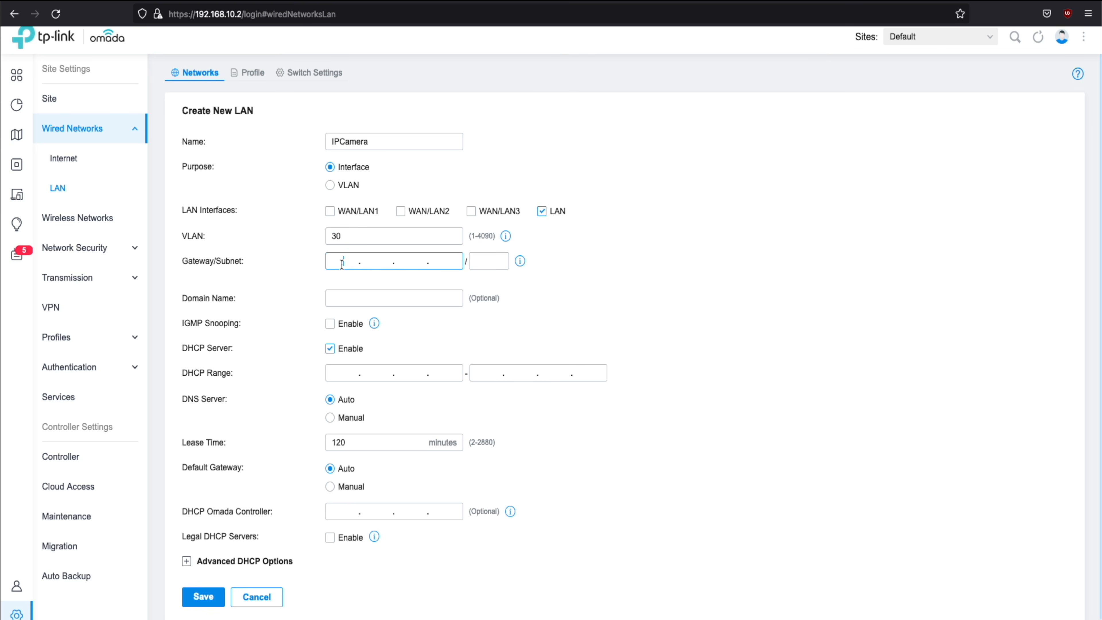
{"action": "type", "text": "192.168.30.1"}
{"action": "key", "text": "Tab"}
{"action": "type", "text": "24"}
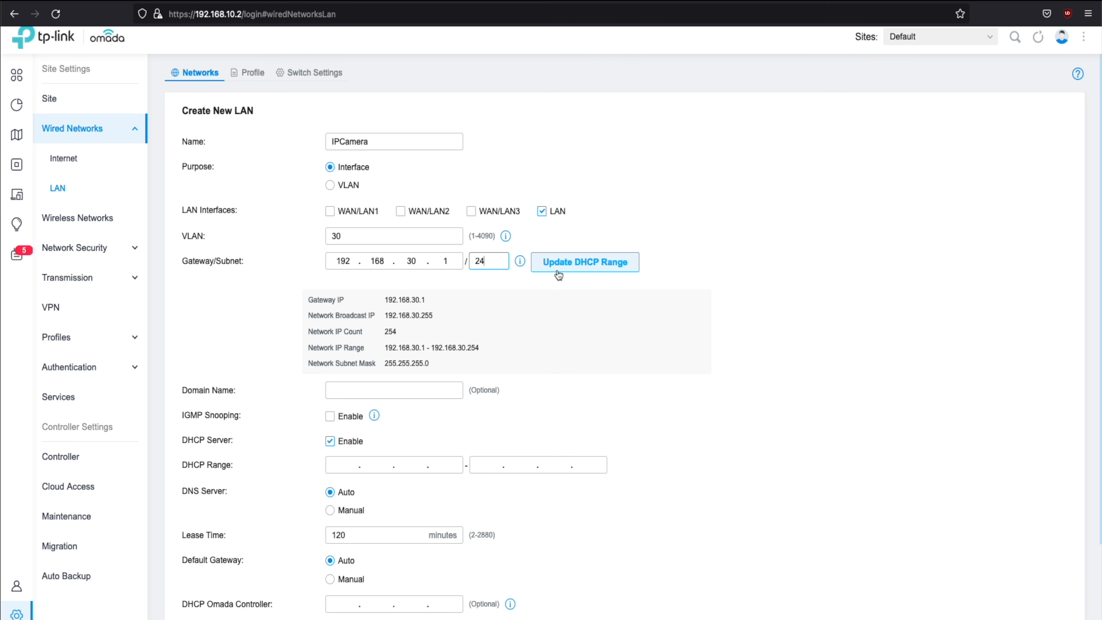
Fill the DHCP range 192.168.30.1–192.168.30.254 and save the IPCamera LAN
{"action": "left_click", "coordinate": [589, 274]}
{"action": "scroll", "coordinate": [586, 275], "scroll_direction": "down", "scroll_amount": 3}
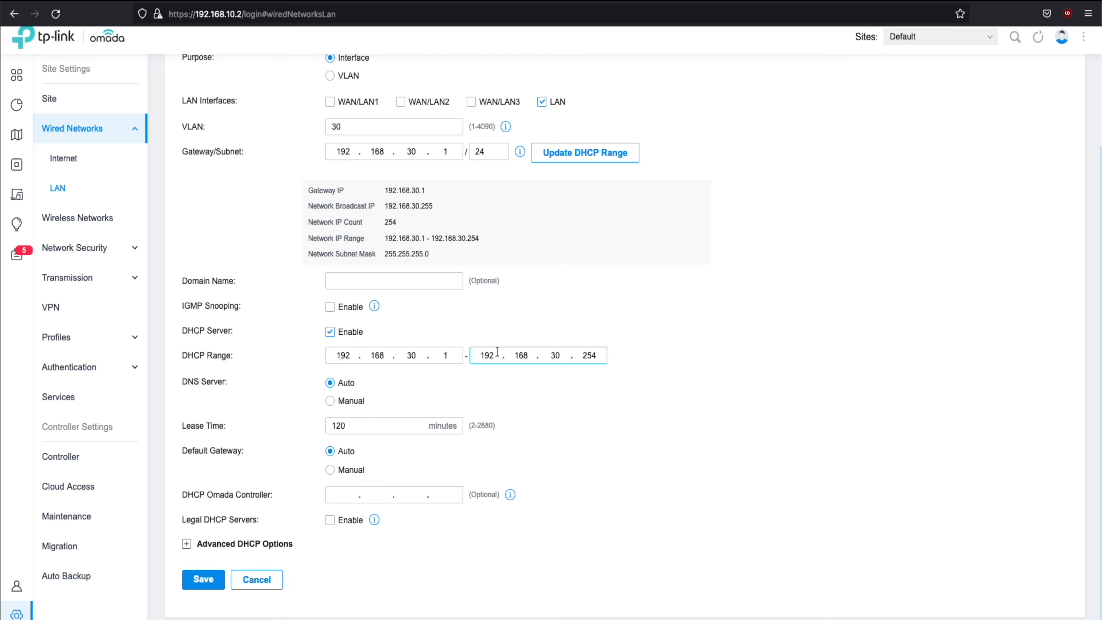
{"action": "left_click", "coordinate": [204, 579]}
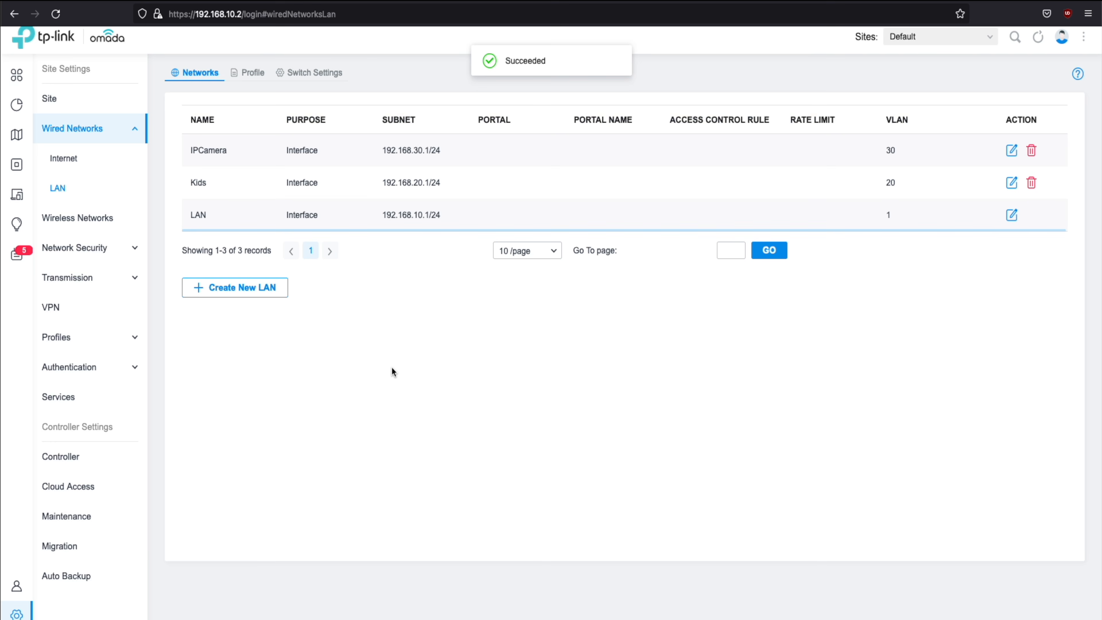
{"action": "left_click", "coordinate": [246, 288]}
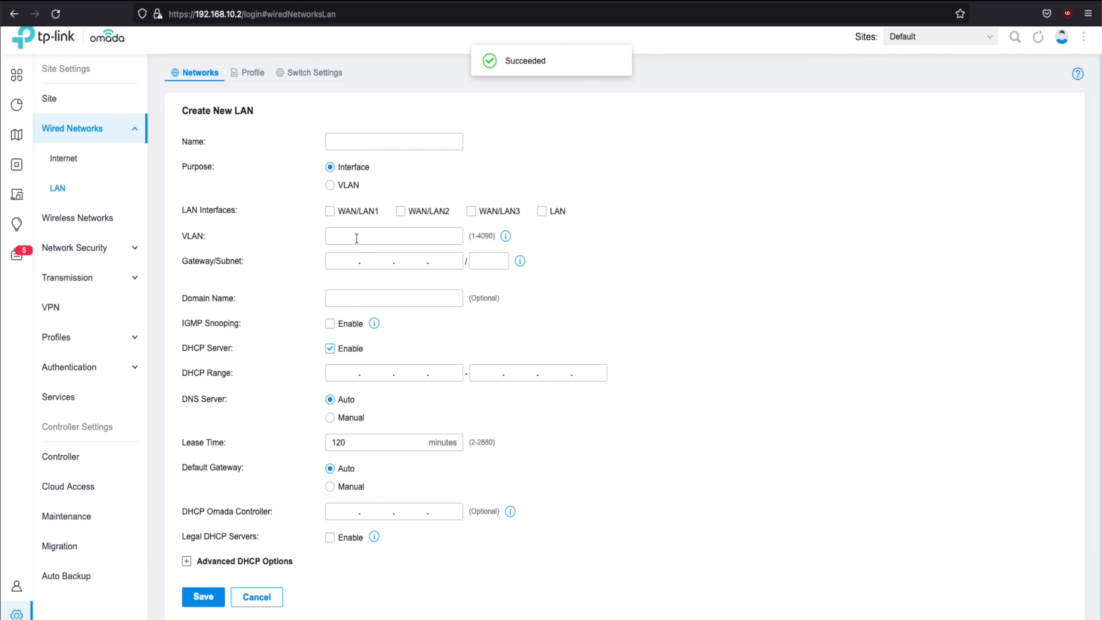
Save a Guest LAN on VLAN 40 at 192.168.40.1/24, with DHCP range filled from the subnet
{"action": "type", "text": "Guest"}
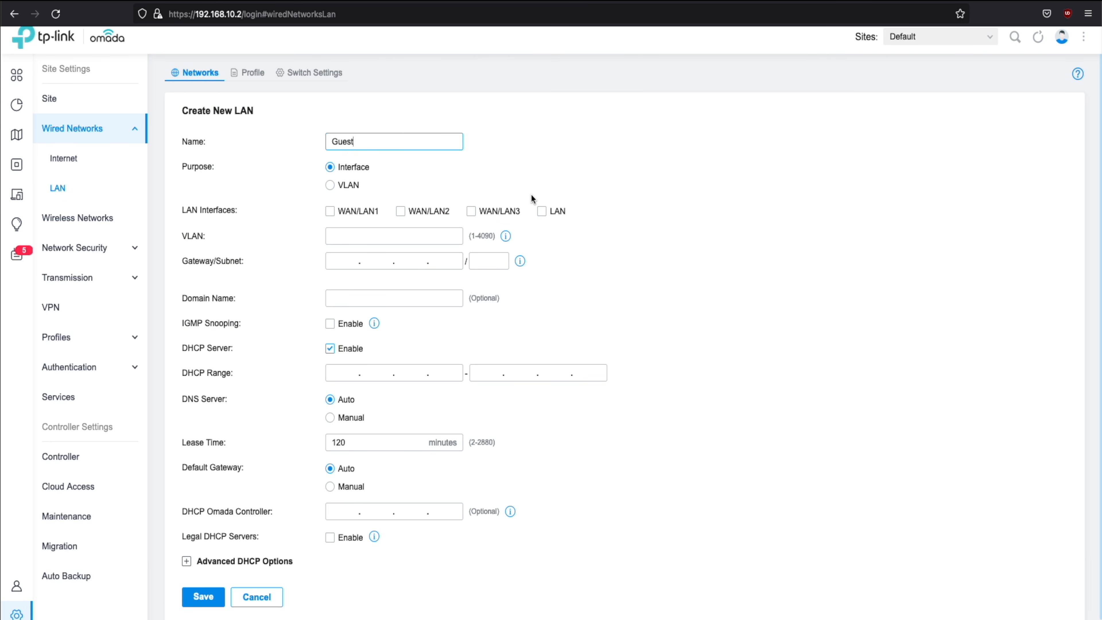
{"action": "left_click", "coordinate": [542, 211]}
{"action": "left_click", "coordinate": [369, 236]}
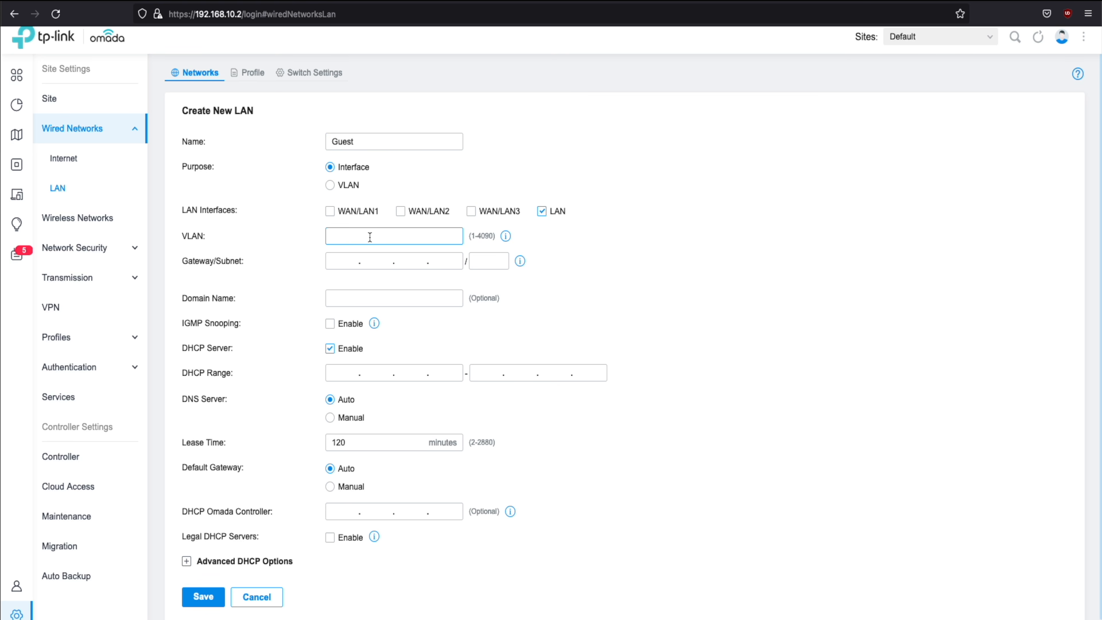
{"action": "type", "text": "40"}
{"action": "left_click", "coordinate": [358, 261]}
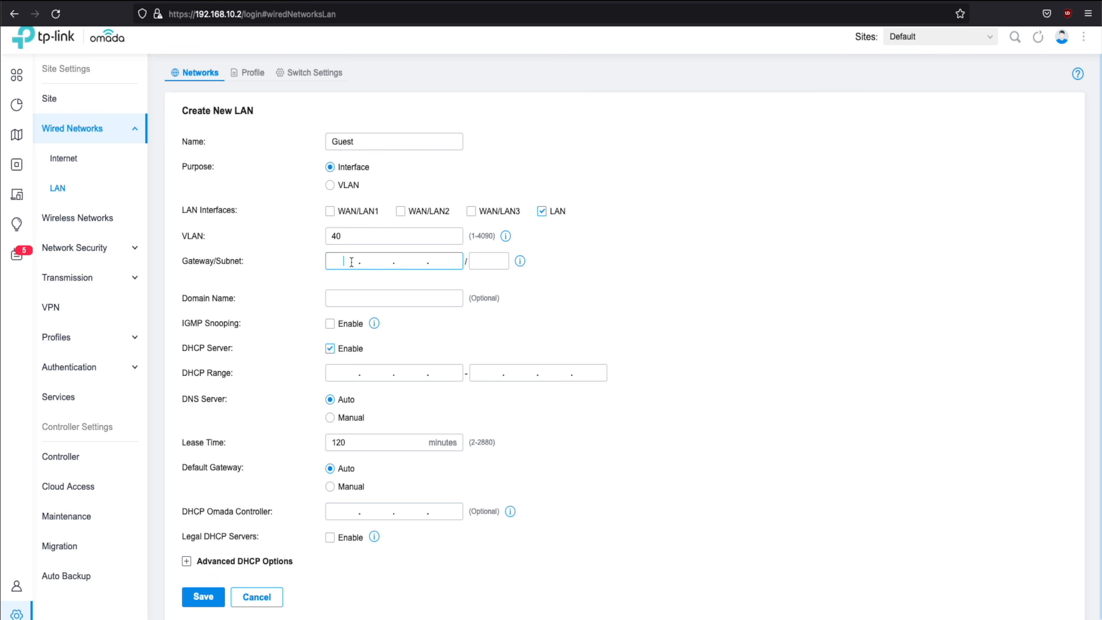
{"action": "type", "text": "192.168.40.1"}
{"action": "left_click", "coordinate": [489, 261]}
{"action": "type", "text": "24"}
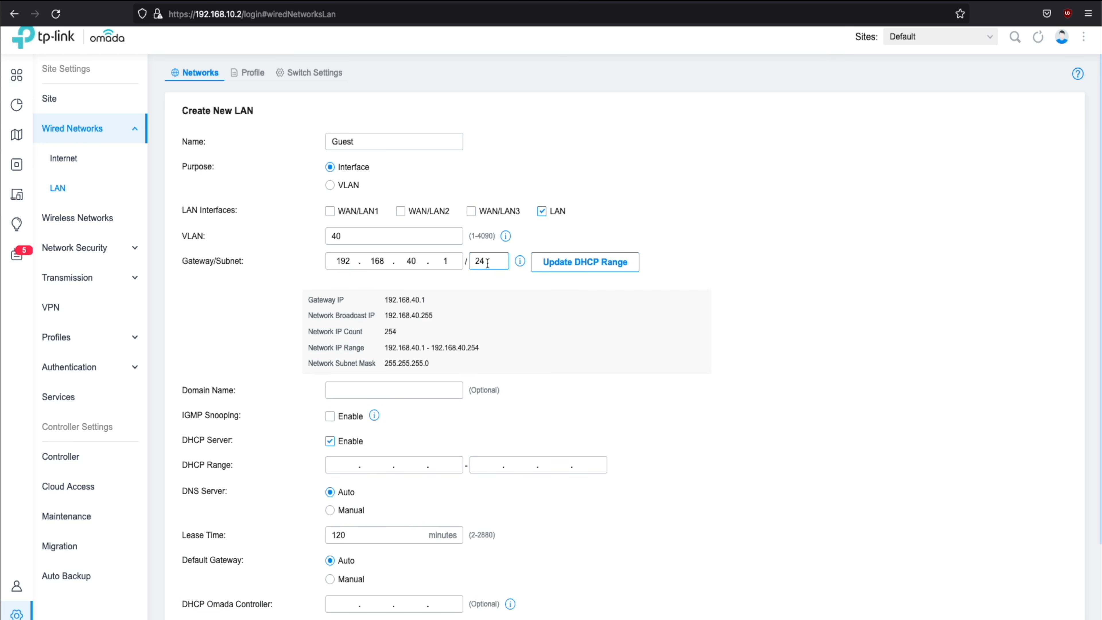
{"action": "left_click", "coordinate": [582, 268]}
{"action": "scroll", "coordinate": [497, 320], "scroll_direction": "down", "scroll_amount": 3}
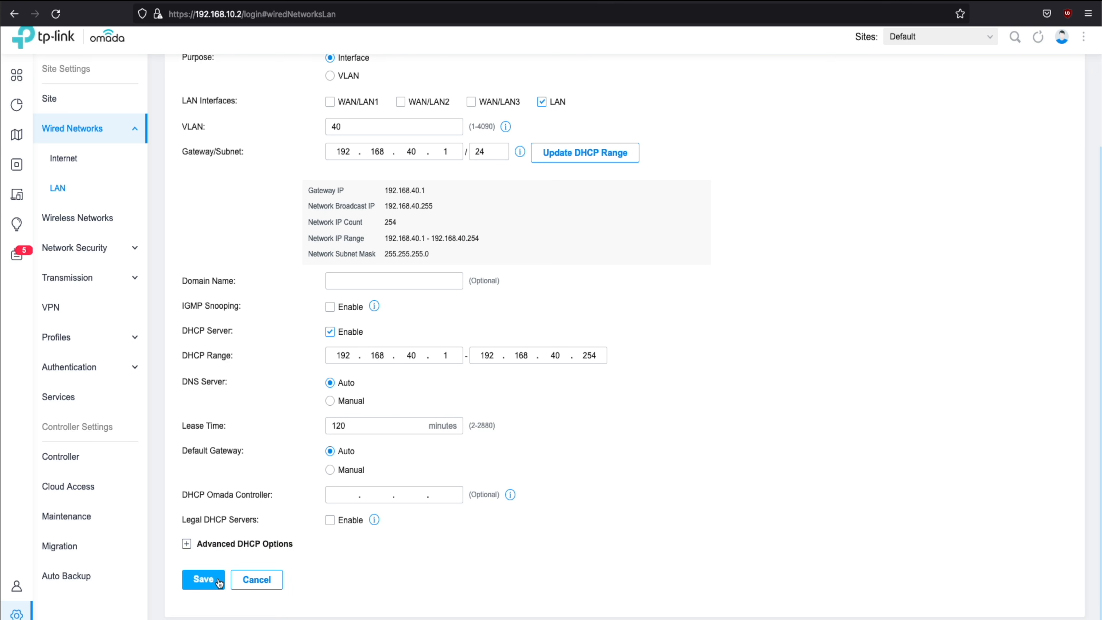
{"action": "left_click", "coordinate": [203, 579]}
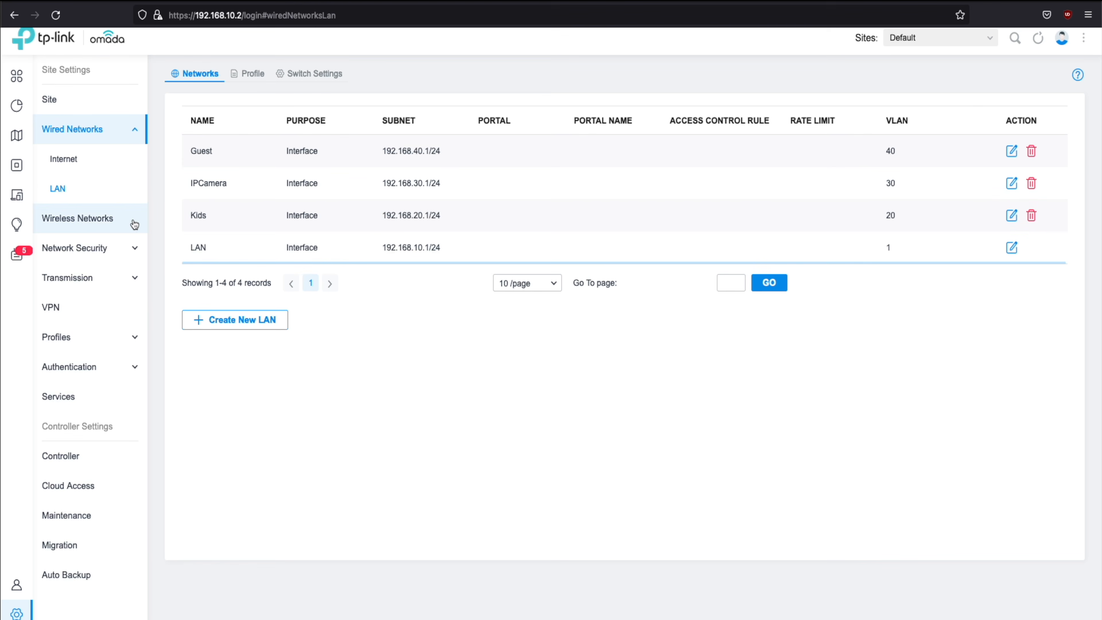
Create a Kids SSID with a WPA-Personal key on both bands, tagged VLAN 20
{"action": "left_click", "coordinate": [99, 219]}
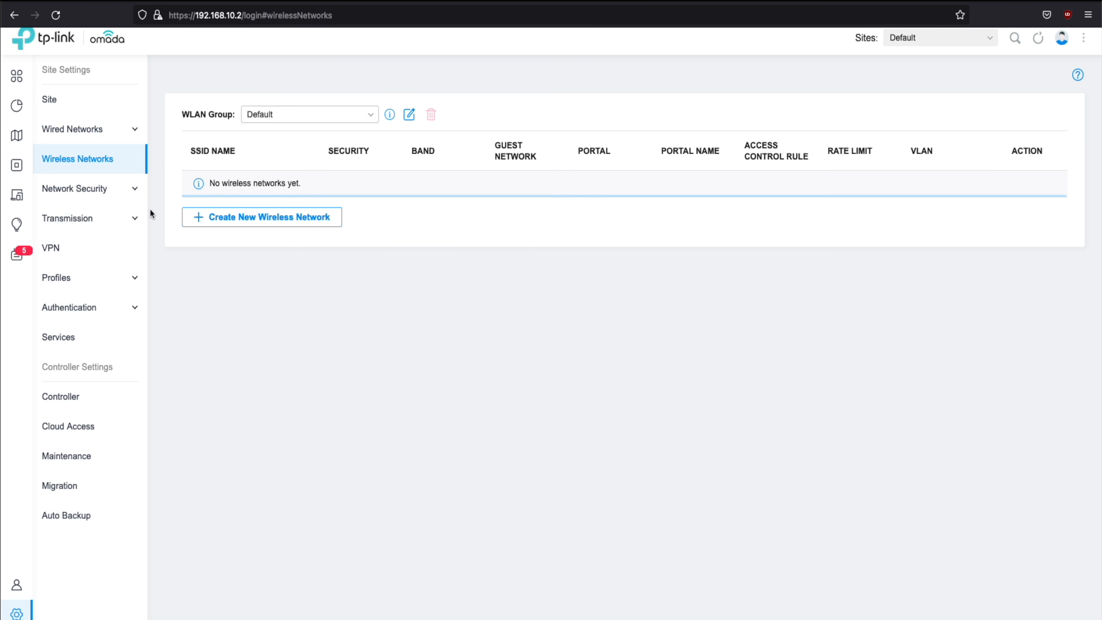
{"action": "left_click", "coordinate": [251, 220]}
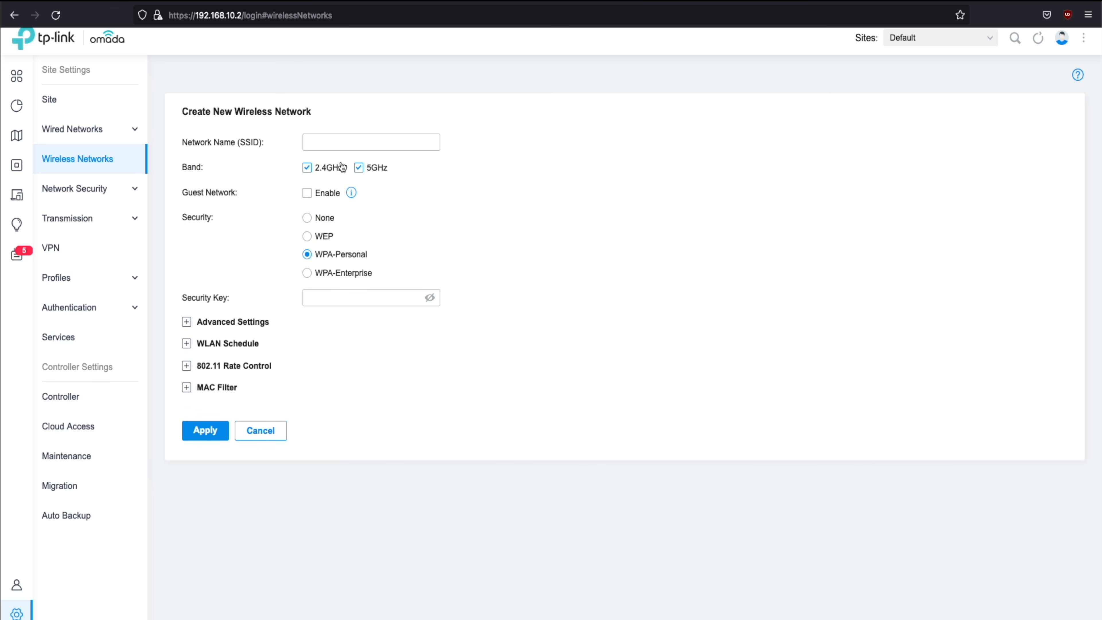
{"action": "left_click", "coordinate": [356, 147]}
{"action": "type", "text": "Kids"}
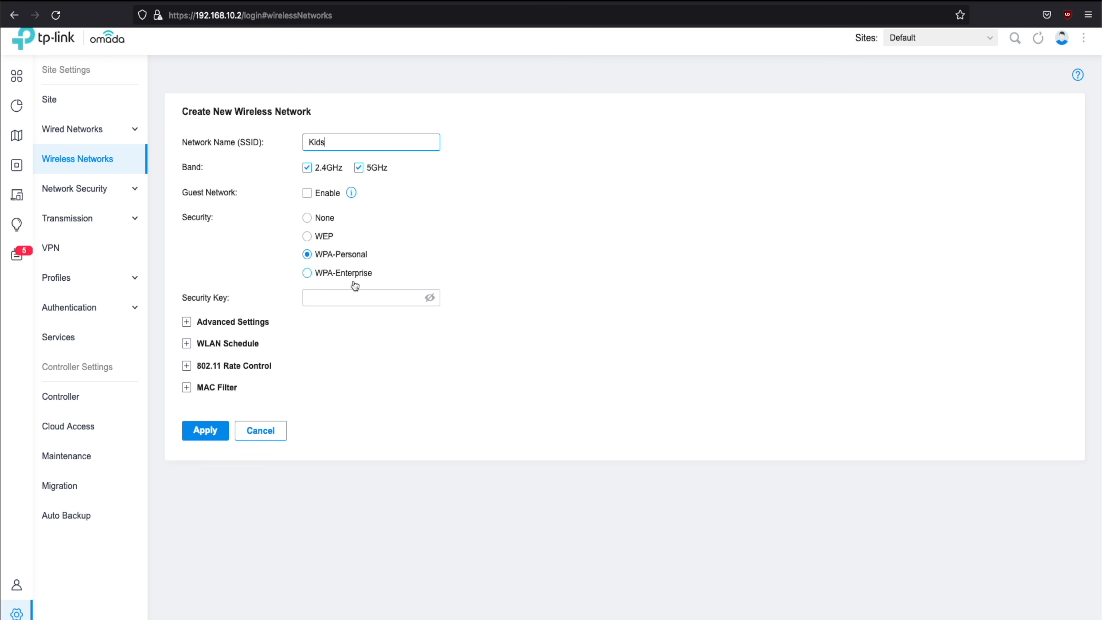
{"action": "left_click", "coordinate": [357, 298]}
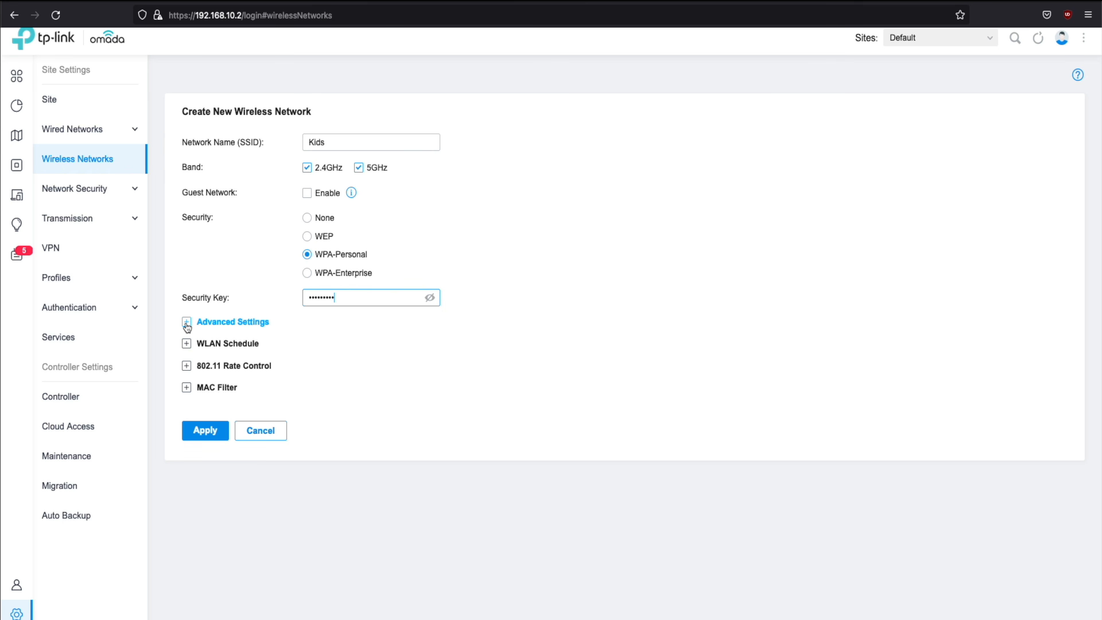
{"action": "left_click", "coordinate": [187, 323]}
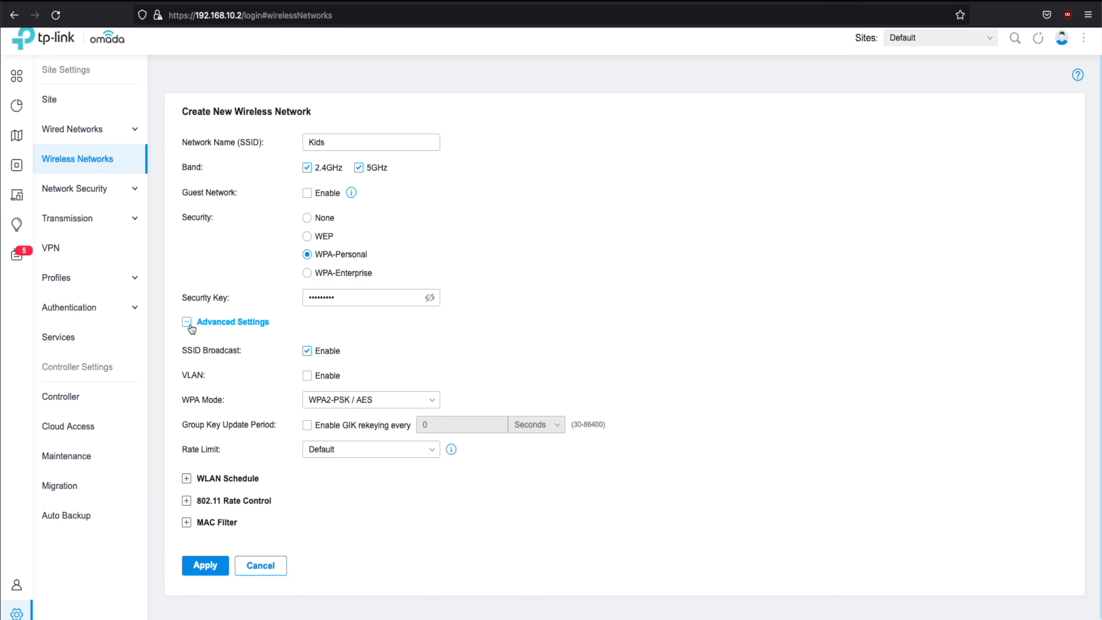
{"action": "left_click", "coordinate": [307, 375]}
{"action": "left_click", "coordinate": [307, 376]}
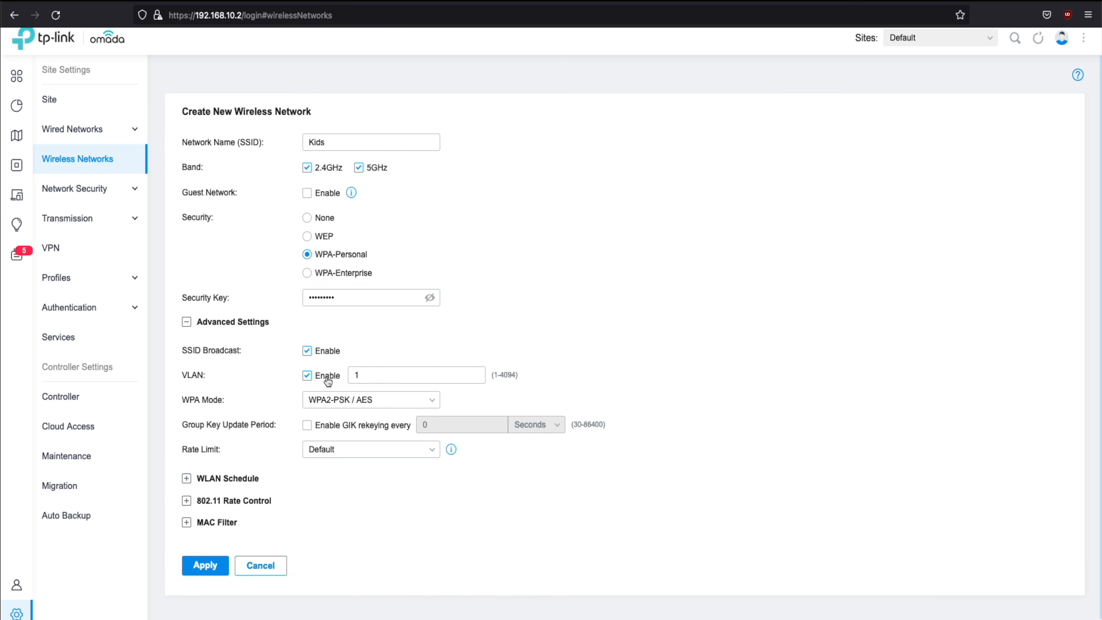
{"action": "double_click", "coordinate": [350, 375]}
{"action": "key", "text": "BackSpace"}
{"action": "left_click", "coordinate": [213, 568]}
Add an IPCameras SSID with its own security key, tagged VLAN 30
{"action": "left_click", "coordinate": [278, 253]}
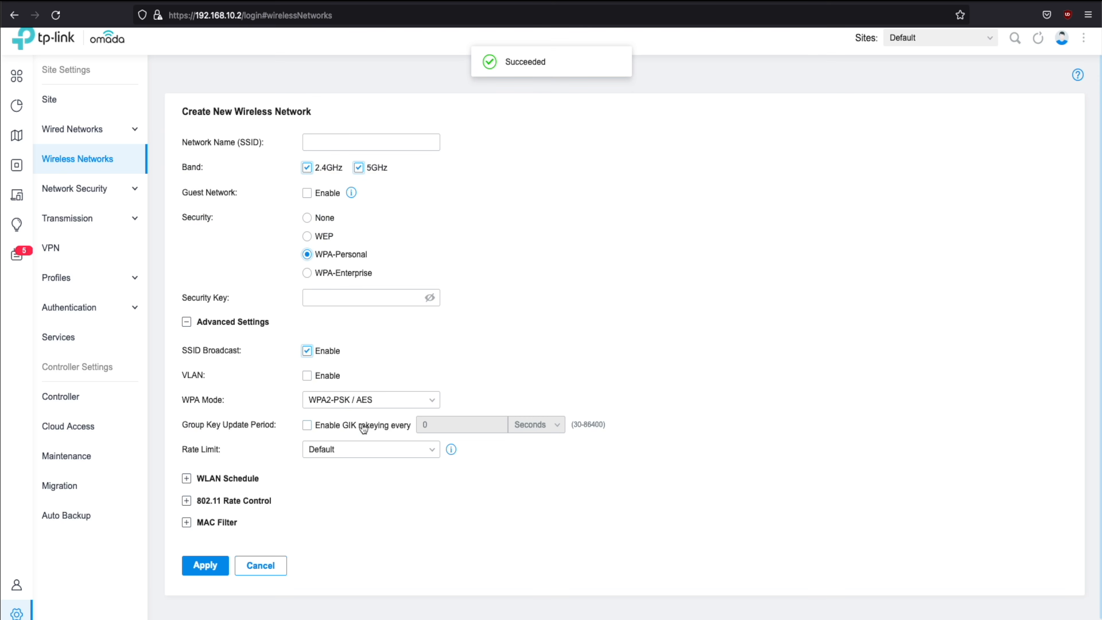
{"action": "left_click", "coordinate": [370, 140]}
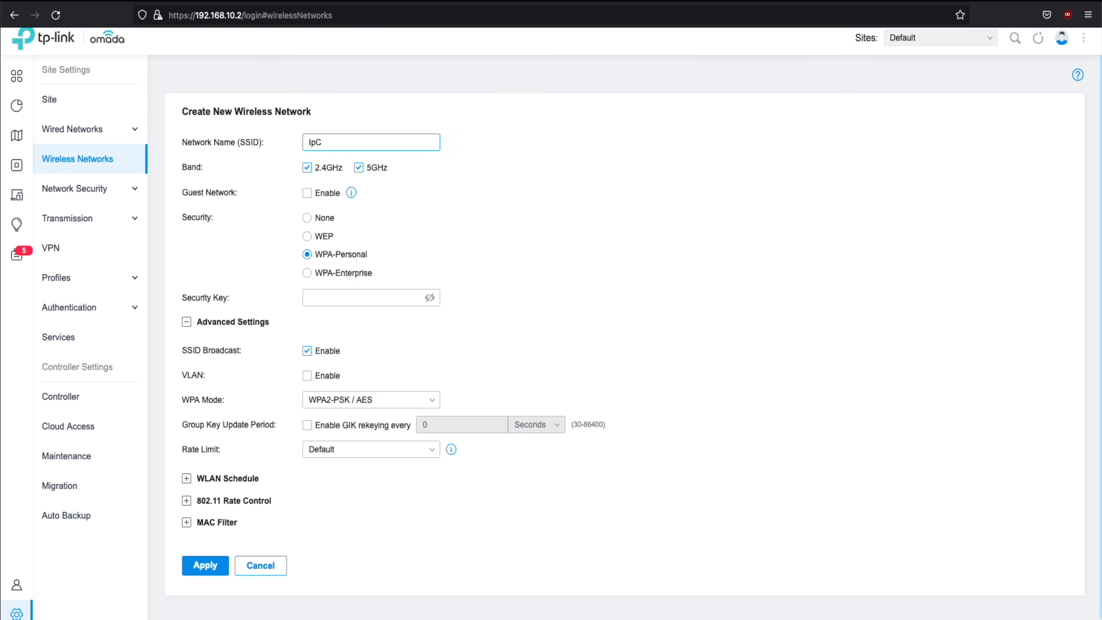
{"action": "type", "text": "IPCamers"}
{"action": "left_click", "coordinate": [348, 295]}
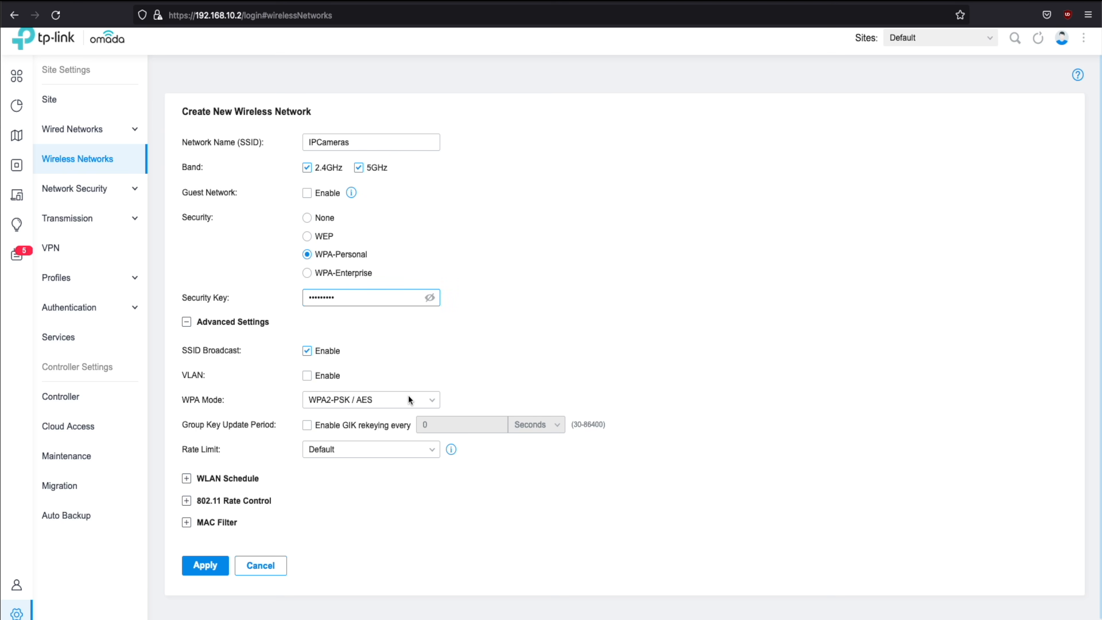
{"action": "left_click", "coordinate": [308, 375]}
{"action": "left_click", "coordinate": [415, 375]}
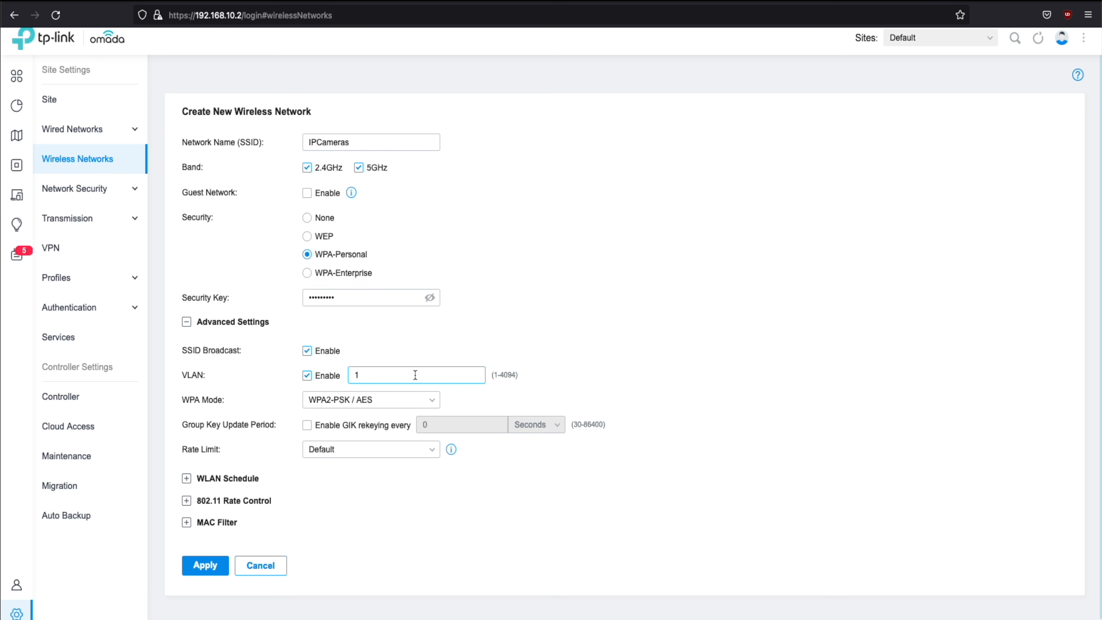
{"action": "left_click_drag", "start_coordinate": [415, 375], "coordinate": [351, 376]}
{"action": "left_click", "coordinate": [216, 565]}
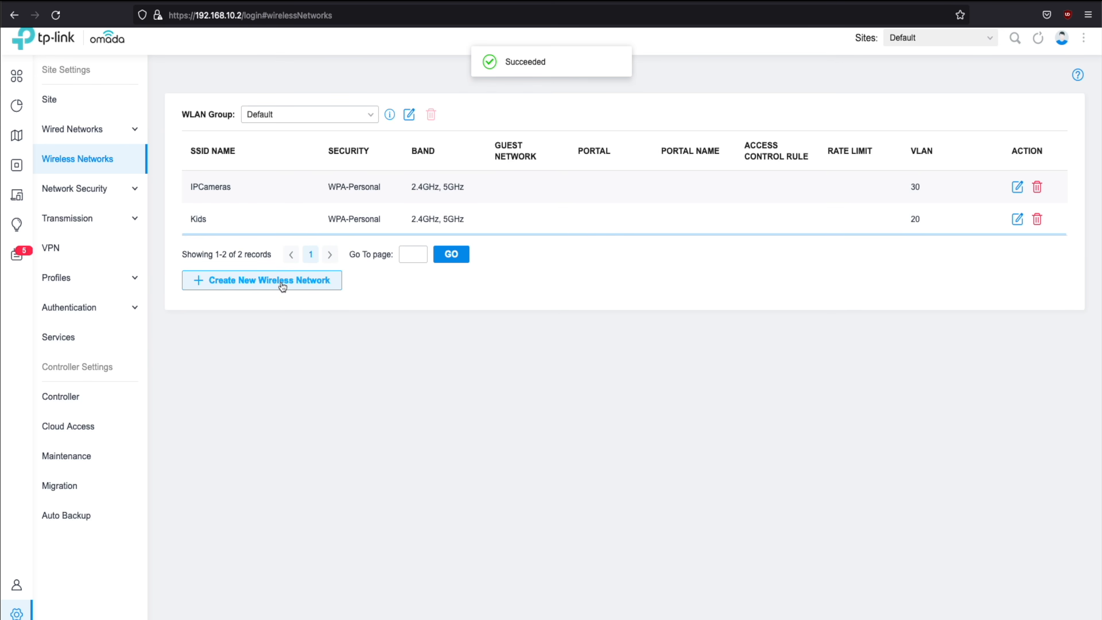
Add a Guest SSID flagged as a guest network, with a security key and VLAN 40
{"action": "left_click", "coordinate": [283, 280]}
{"action": "left_click", "coordinate": [381, 140]}
{"action": "type", "text": "Guest"}
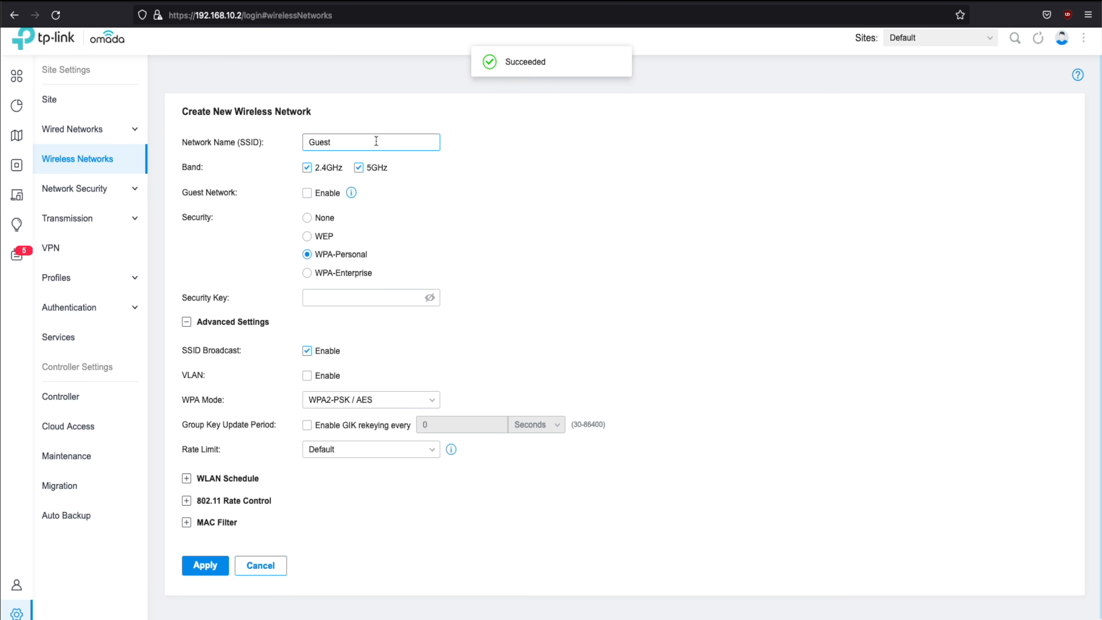
{"action": "left_click", "coordinate": [307, 193]}
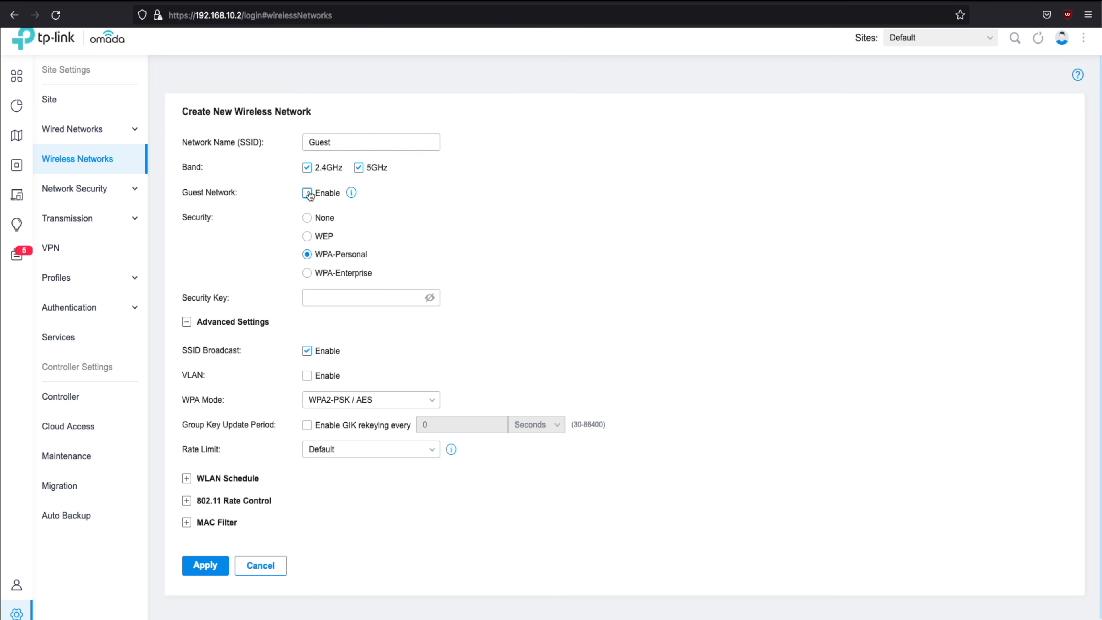
{"action": "mouse_move", "coordinate": [350, 200]}
{"action": "left_click", "coordinate": [359, 298]}
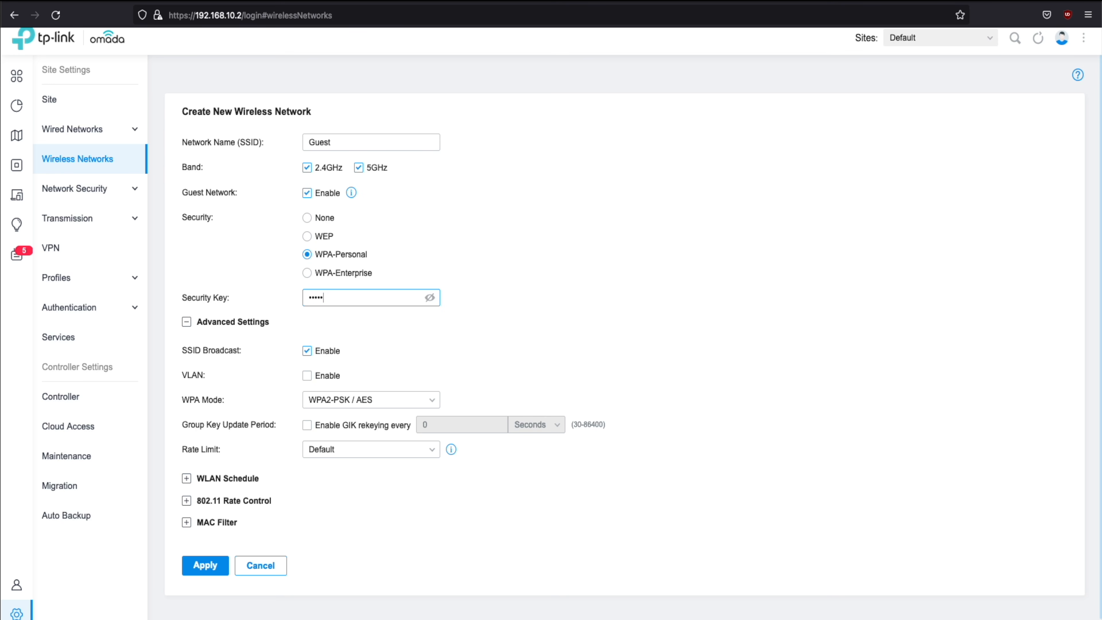
{"action": "left_click", "coordinate": [307, 375]}
{"action": "left_click", "coordinate": [419, 376]}
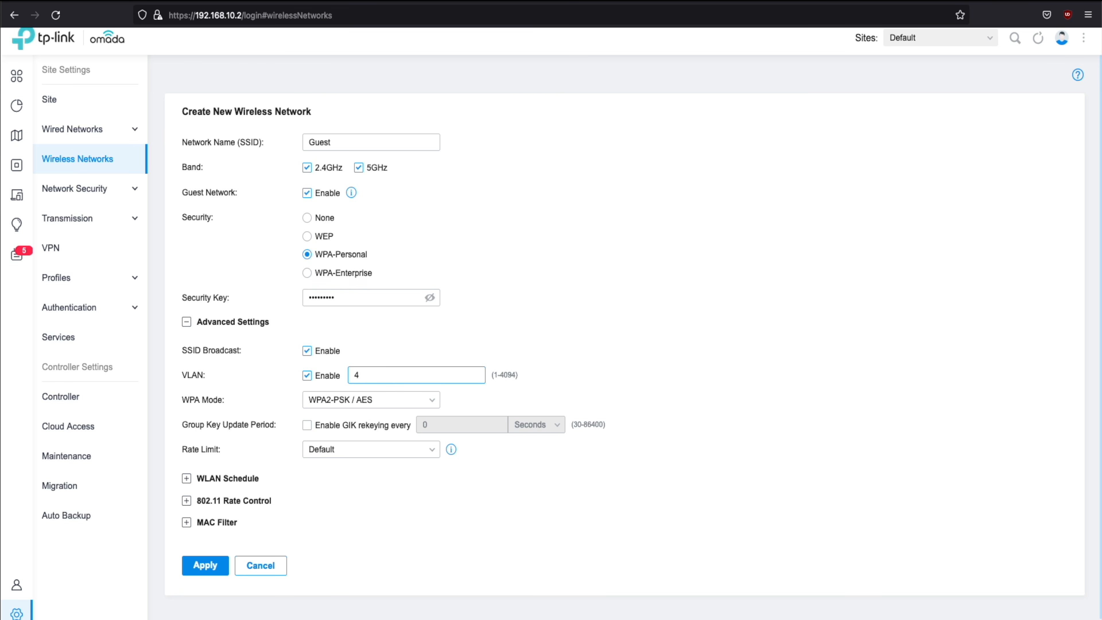
{"action": "type", "text": "40"}
{"action": "left_click", "coordinate": [206, 566]}
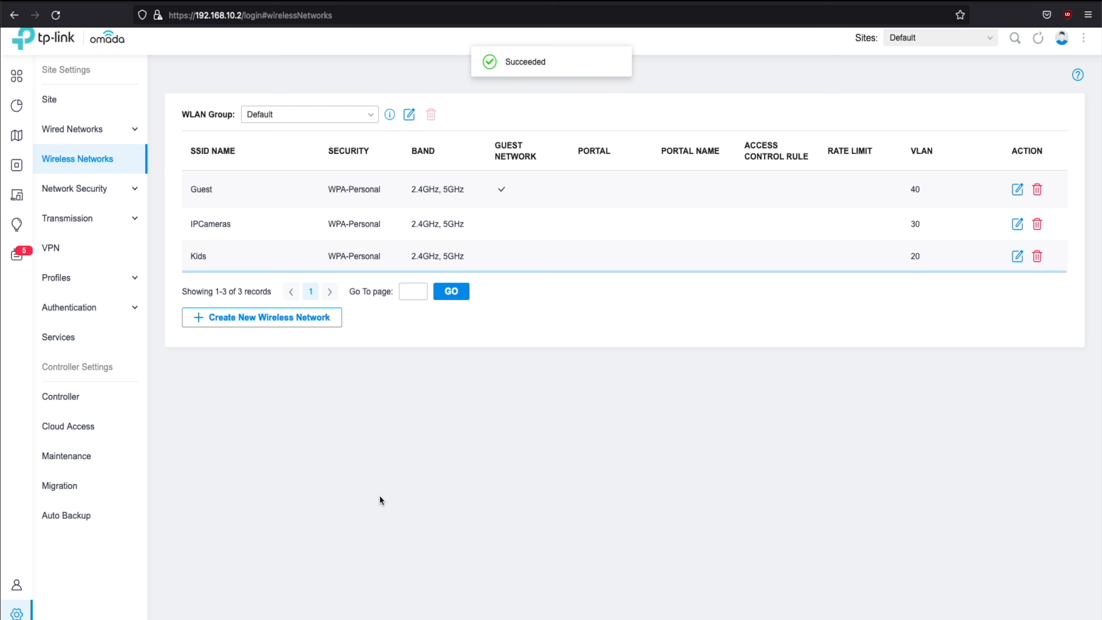
Add a Parents SSID with a security key and no VLAN tag
{"action": "left_click", "coordinate": [311, 326]}
{"action": "left_click", "coordinate": [402, 145]}
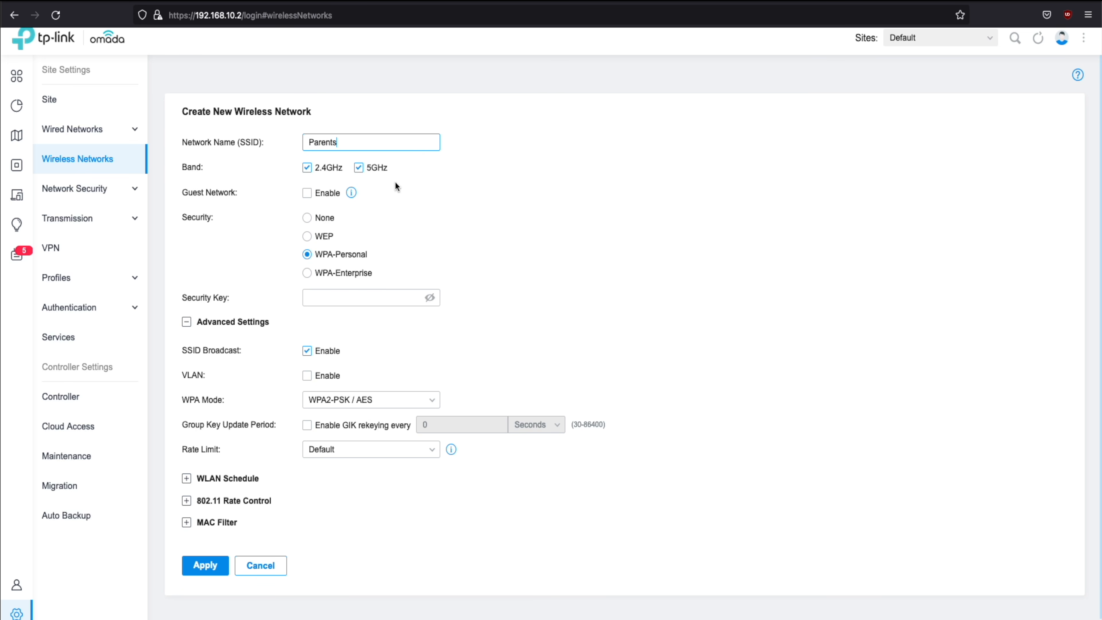
{"action": "left_click", "coordinate": [346, 296]}
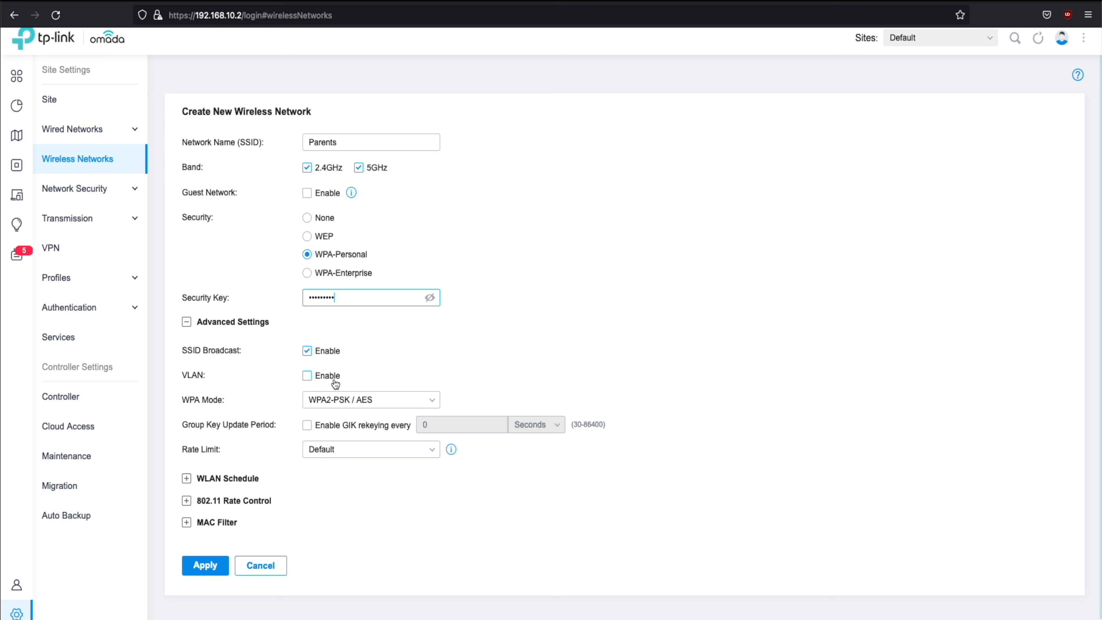
{"action": "left_click", "coordinate": [307, 376]}
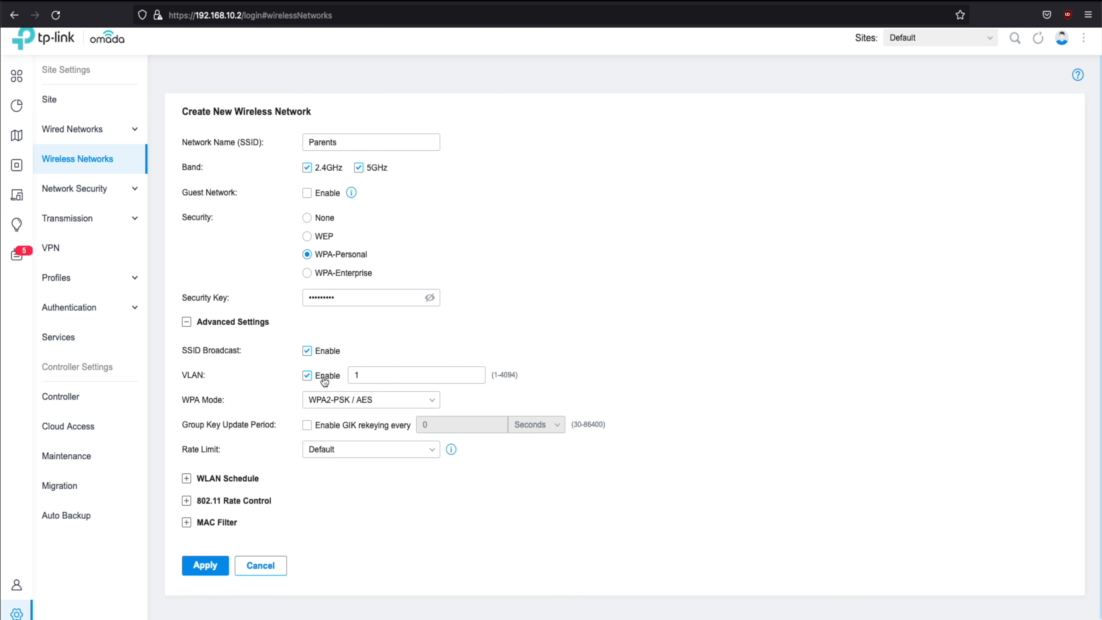
{"action": "left_click", "coordinate": [324, 376]}
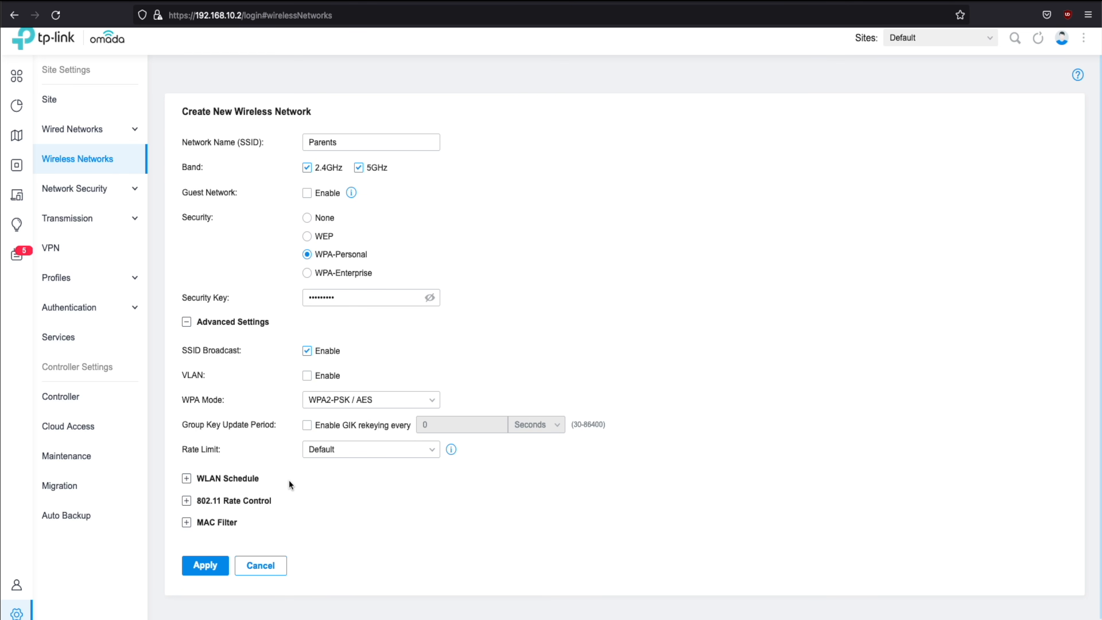
{"action": "left_click", "coordinate": [210, 566]}
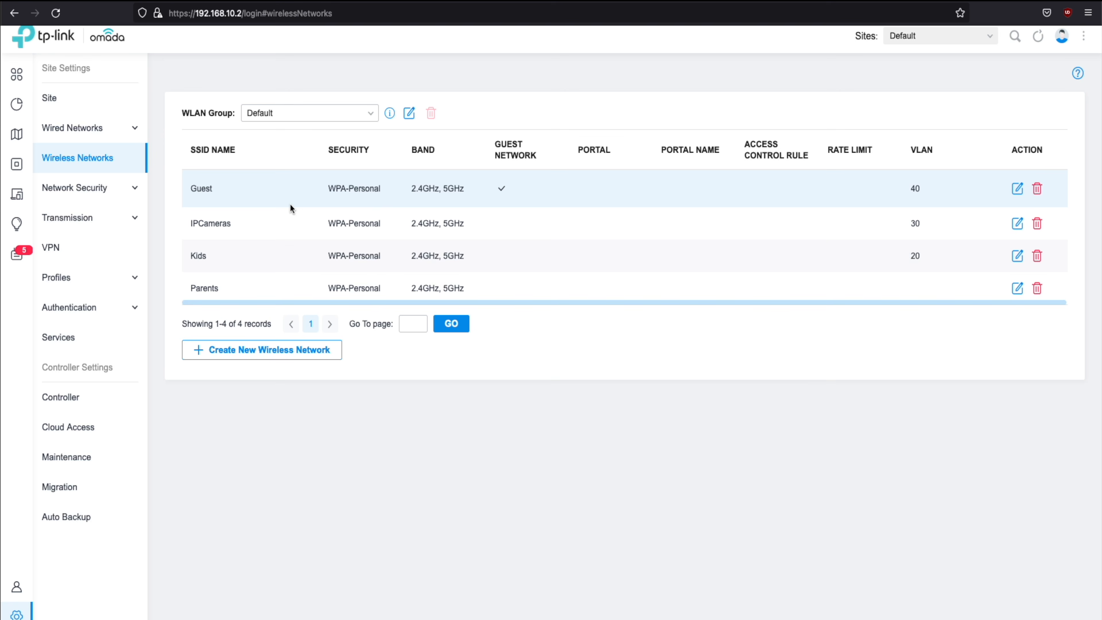
Save an AllVLANS port profile carrying Kids, IPCamera and Guest tagged over the native LAN
{"action": "left_click", "coordinate": [87, 132]}
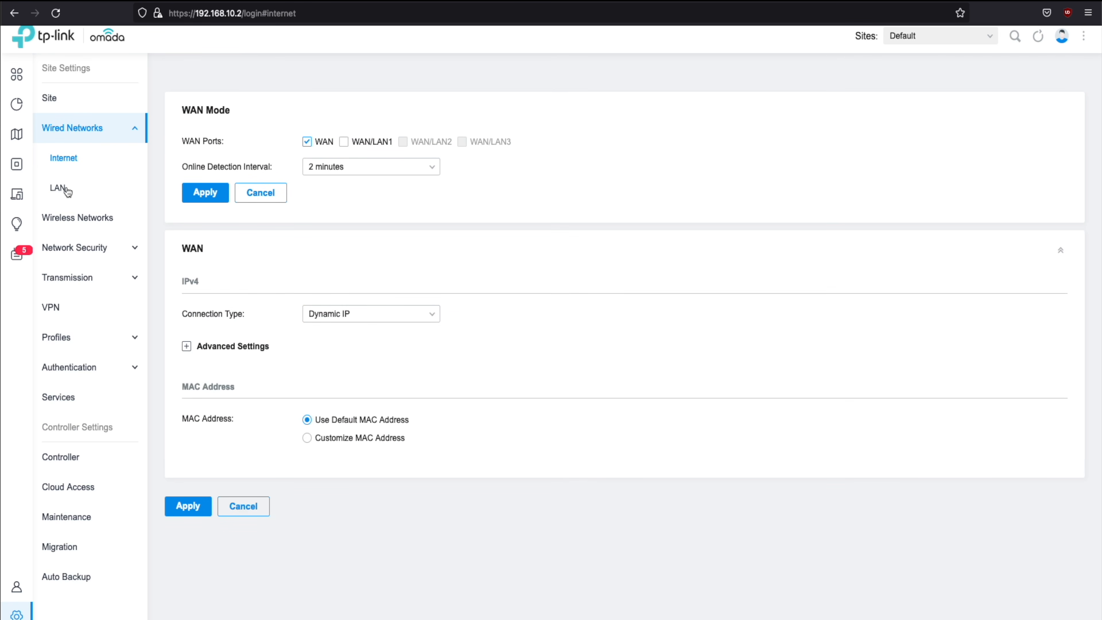
{"action": "left_click", "coordinate": [66, 187]}
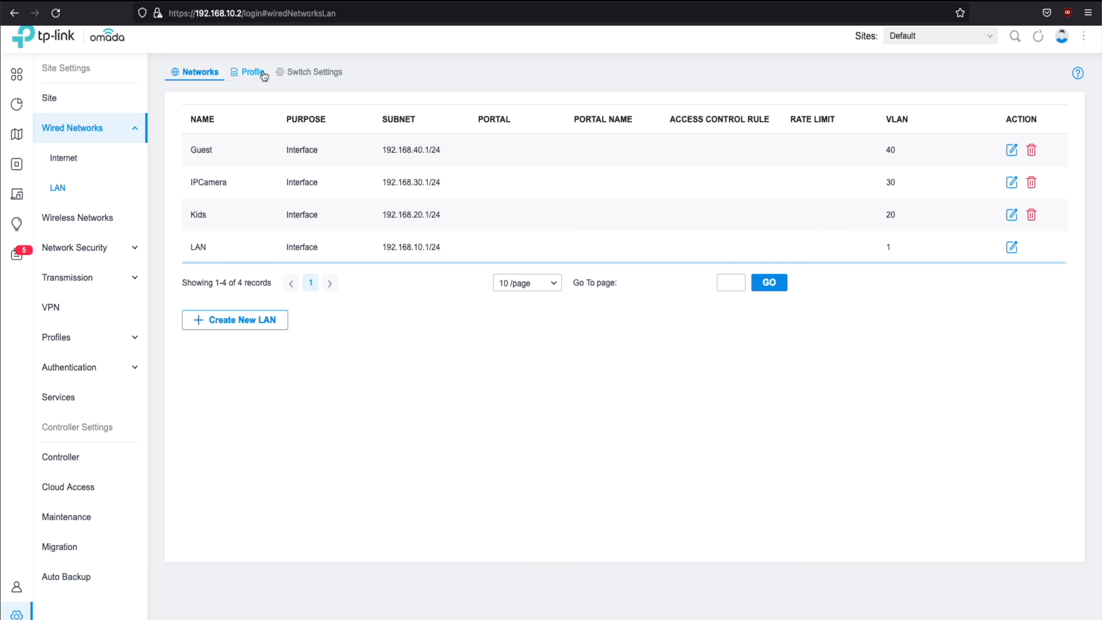
{"action": "left_click", "coordinate": [252, 74]}
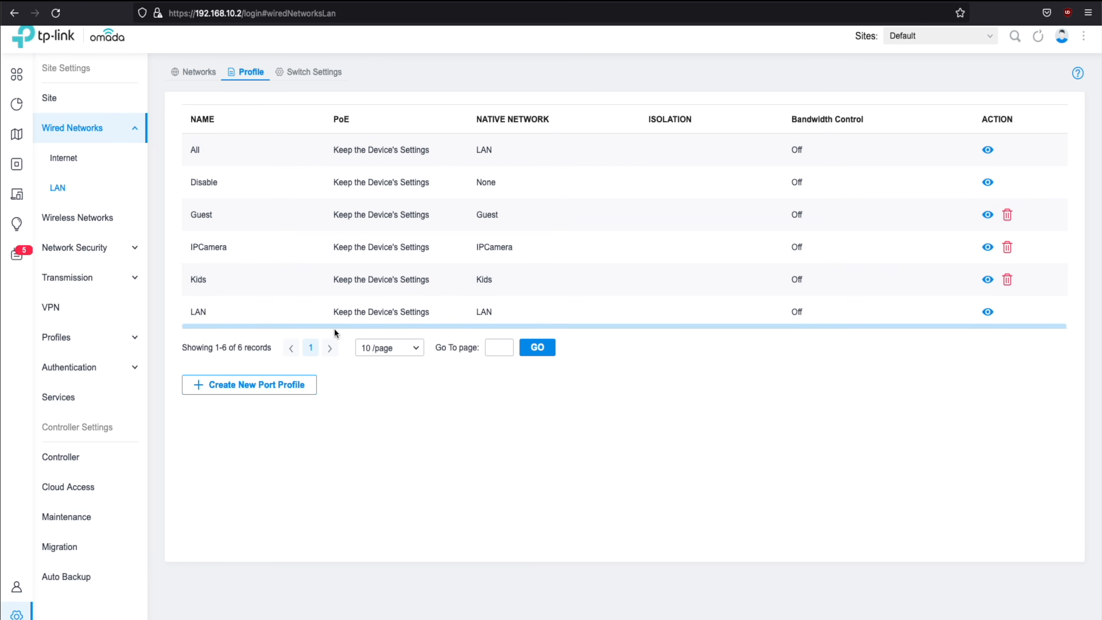
{"action": "left_click", "coordinate": [270, 394]}
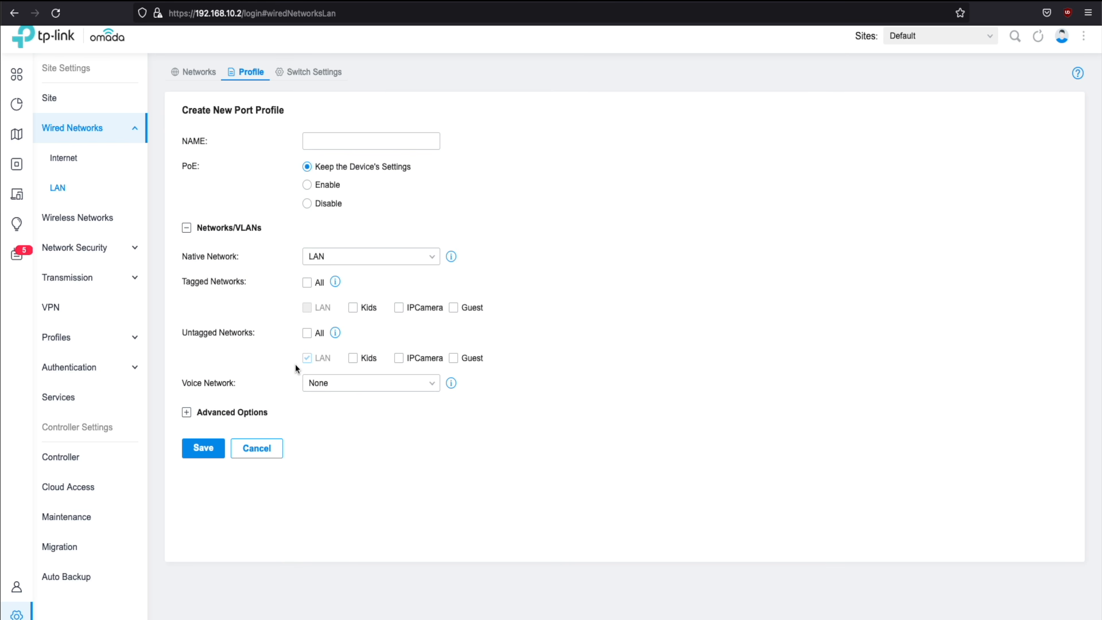
{"action": "left_click", "coordinate": [372, 141]}
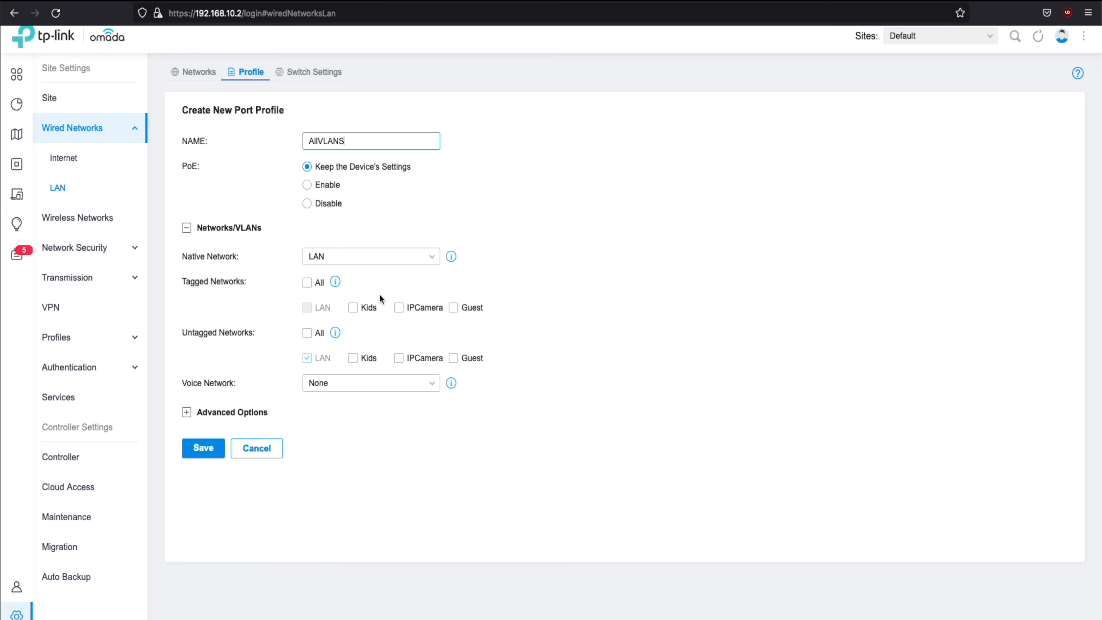
{"action": "left_click", "coordinate": [381, 309]}
{"action": "left_click", "coordinate": [382, 309]}
{"action": "left_click", "coordinate": [410, 309]}
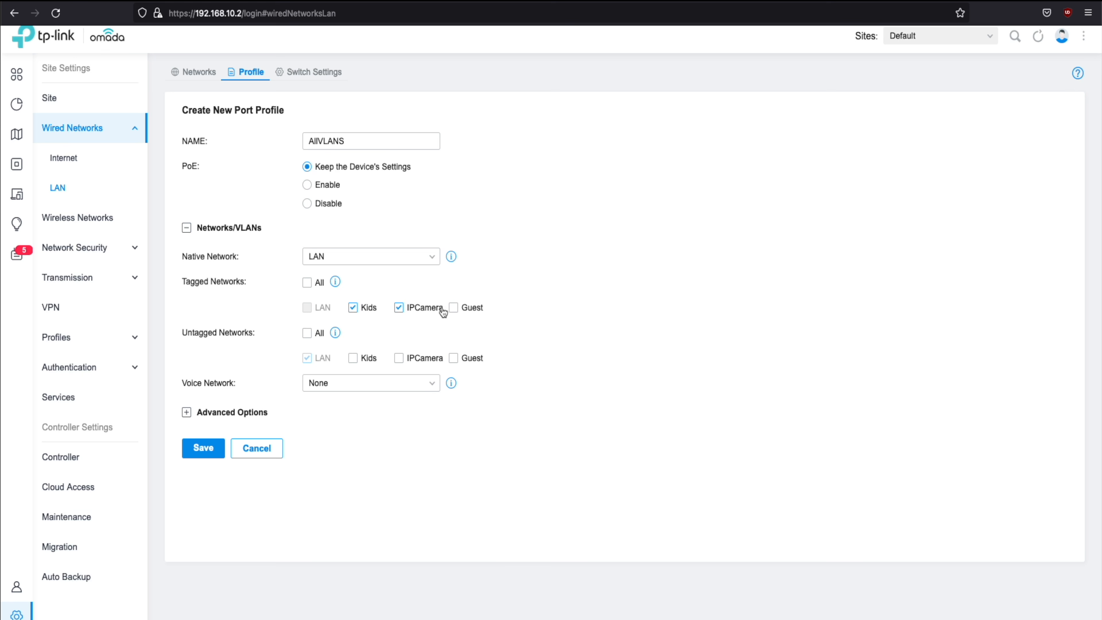
{"action": "left_click", "coordinate": [457, 309]}
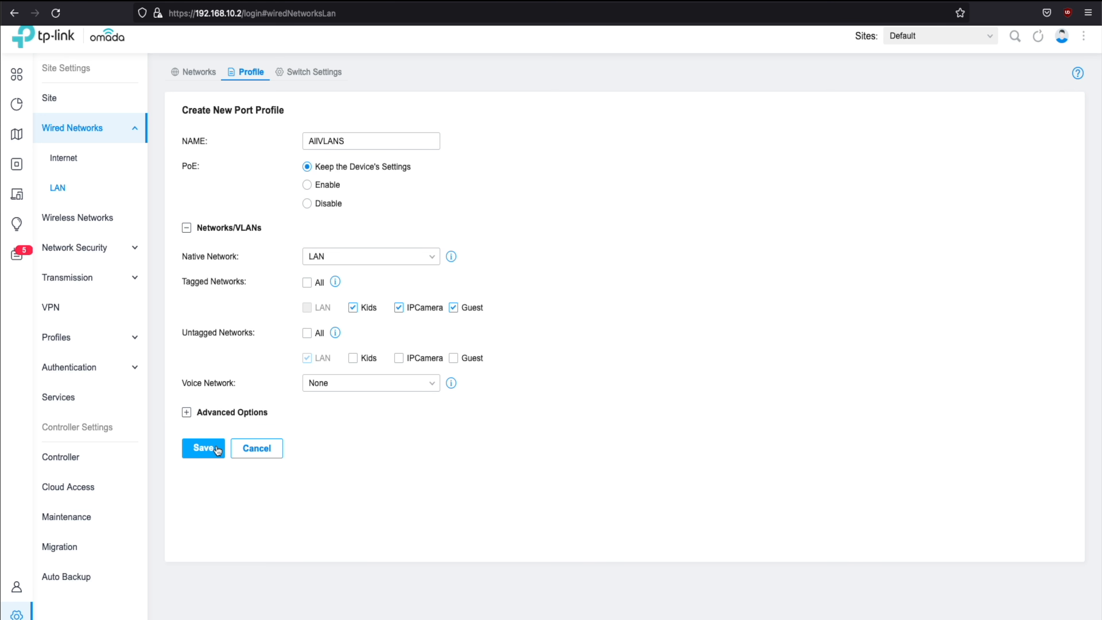
{"action": "left_click", "coordinate": [205, 448]}
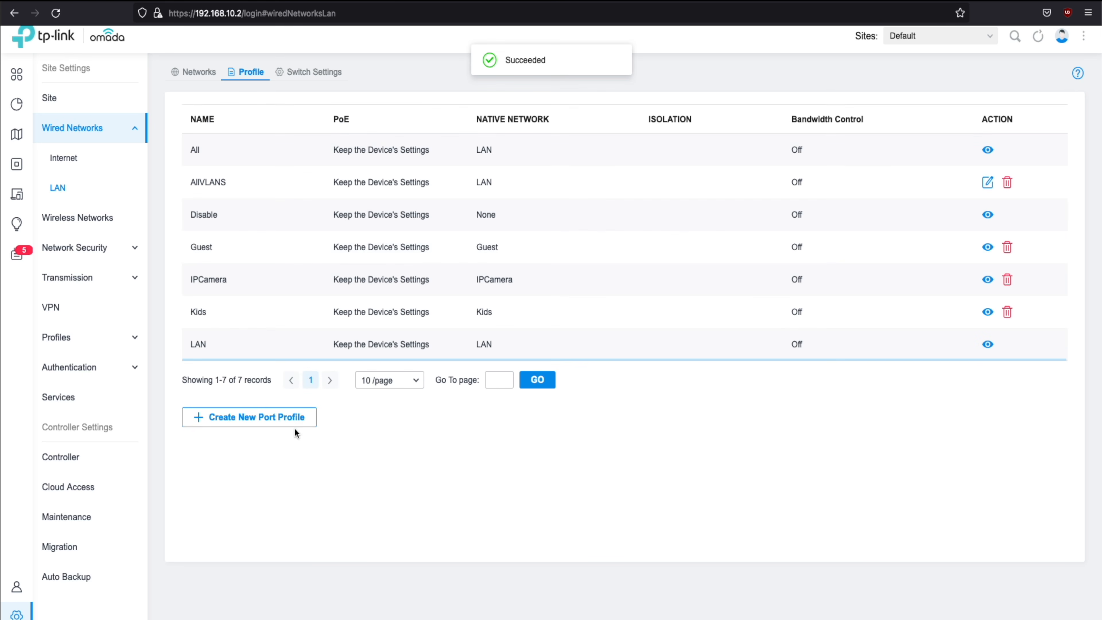
Pick the AllVLANS profile in the switch's Port1 edit form
{"action": "left_click", "coordinate": [303, 73]}
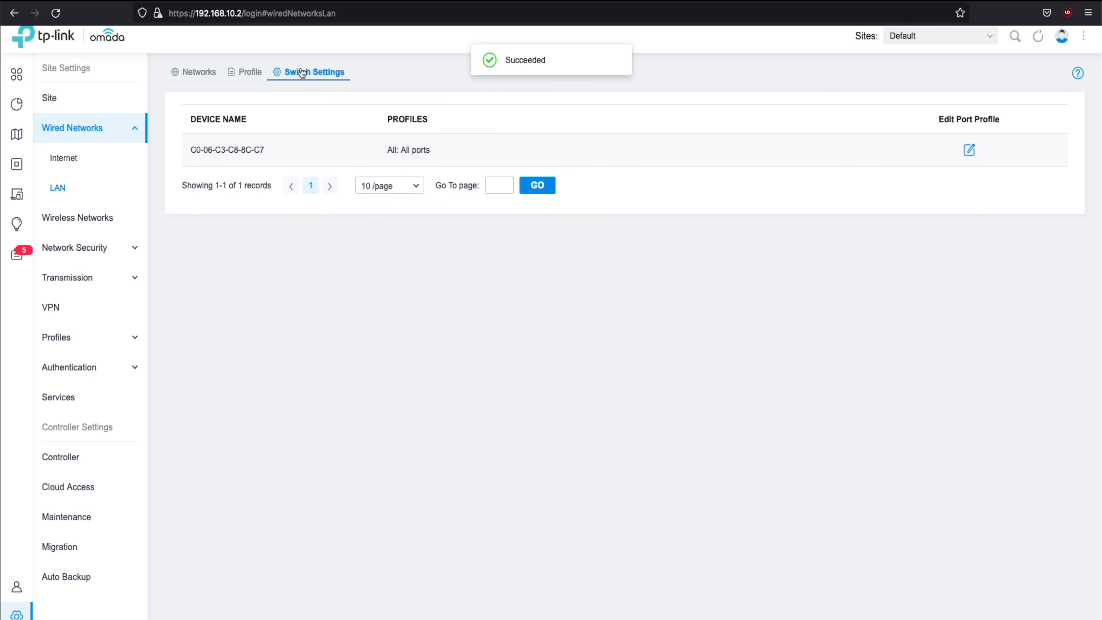
{"action": "left_click", "coordinate": [970, 150]}
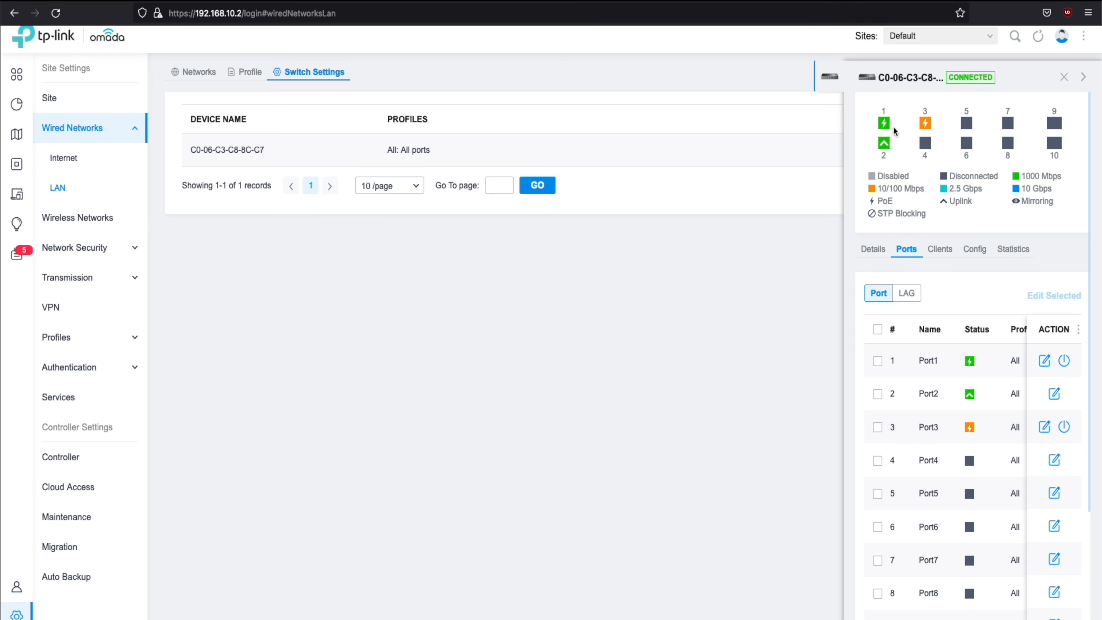
{"action": "mouse_move", "coordinate": [886, 127]}
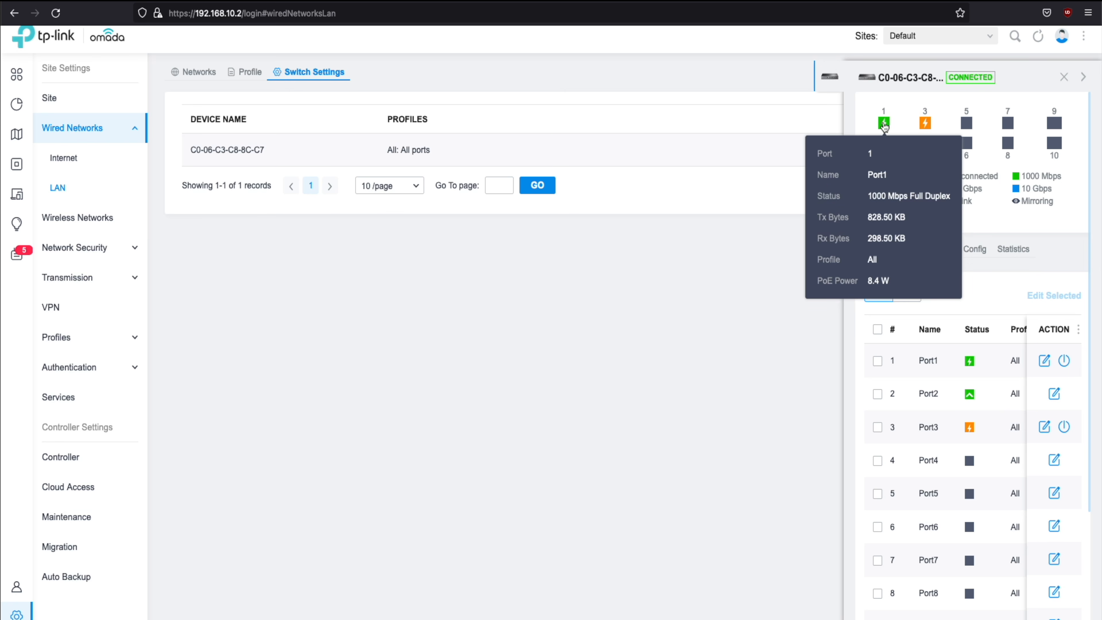
{"action": "left_click", "coordinate": [1044, 364]}
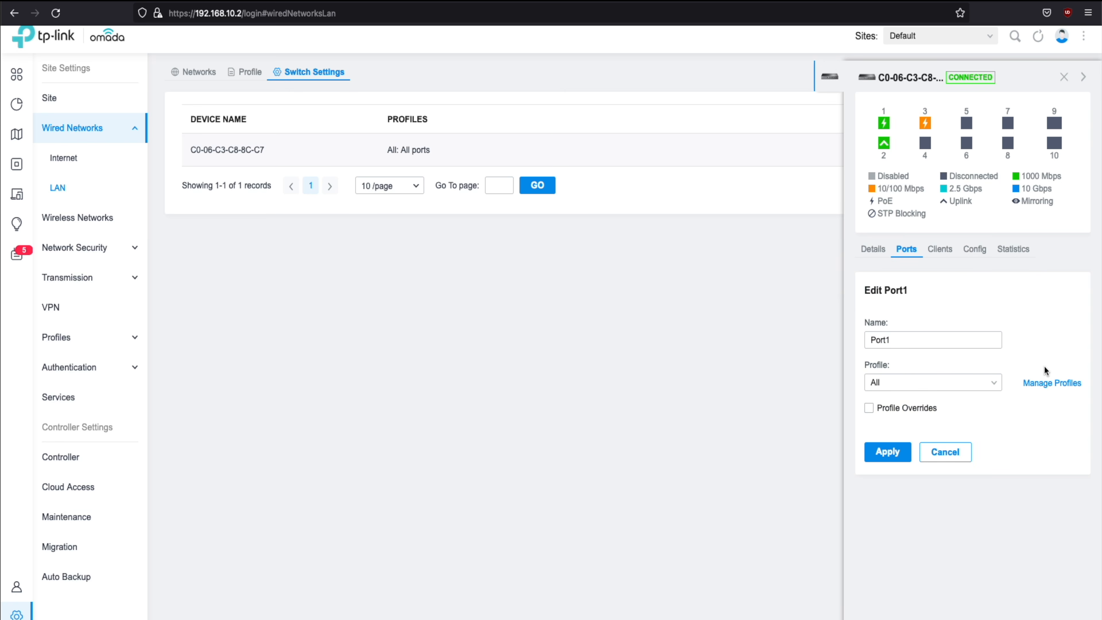
{"action": "left_click", "coordinate": [989, 391]}
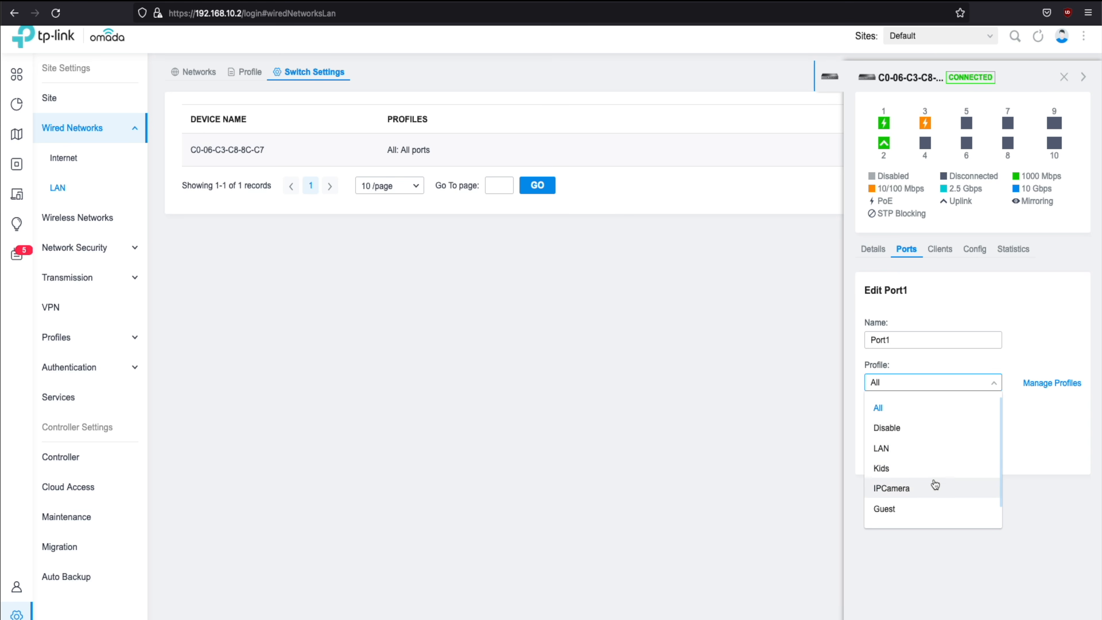
{"action": "scroll", "coordinate": [935, 471], "scroll_direction": "down", "scroll_amount": 1}
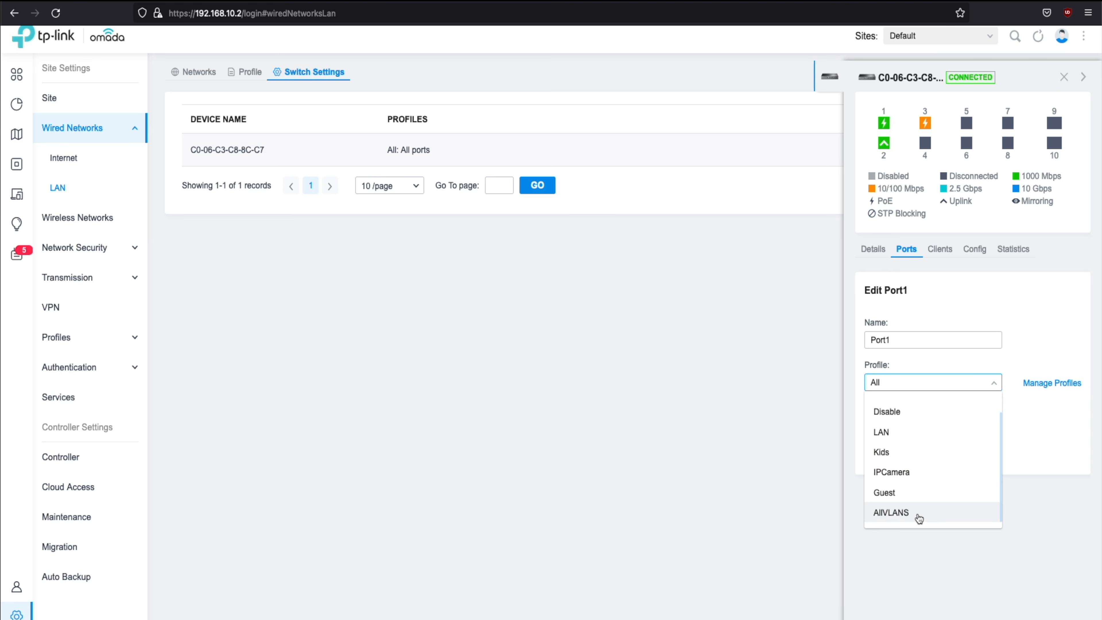
{"action": "left_click", "coordinate": [906, 517]}
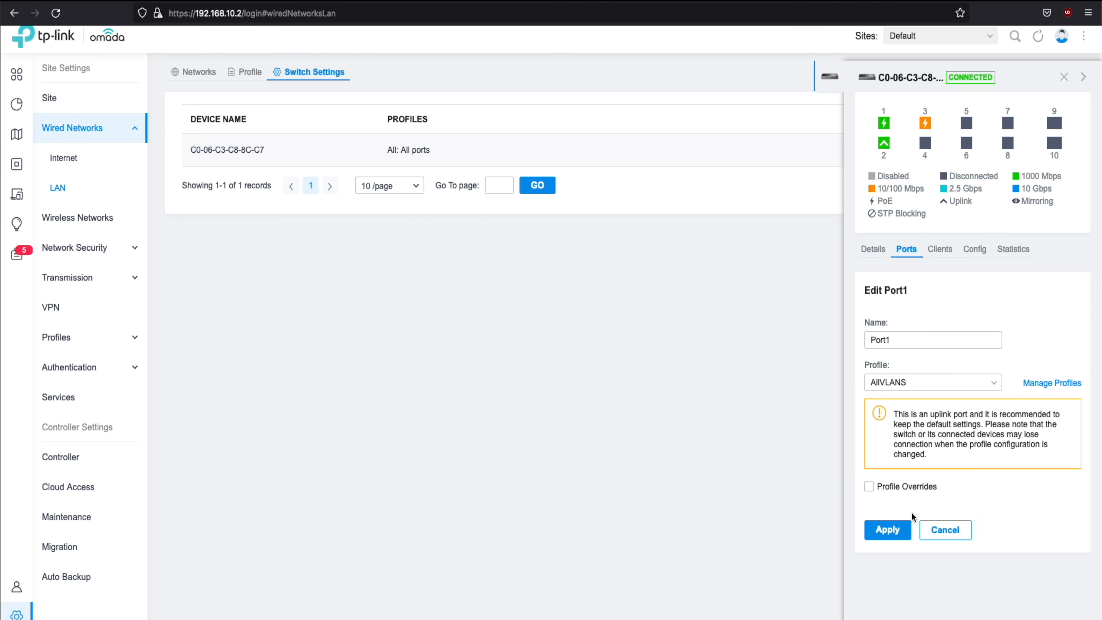
Apply the AllVLANS profile to Port1, then review Port2's settings without changing them
{"action": "left_click", "coordinate": [899, 531]}
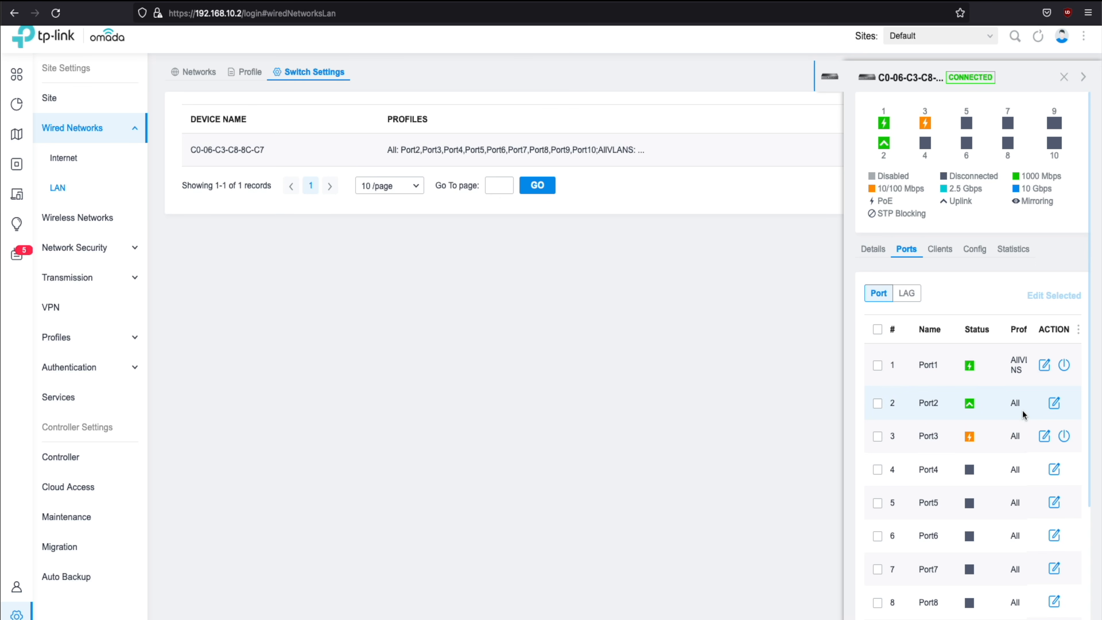
{"action": "left_click", "coordinate": [1054, 403]}
{"action": "left_click", "coordinate": [946, 453]}
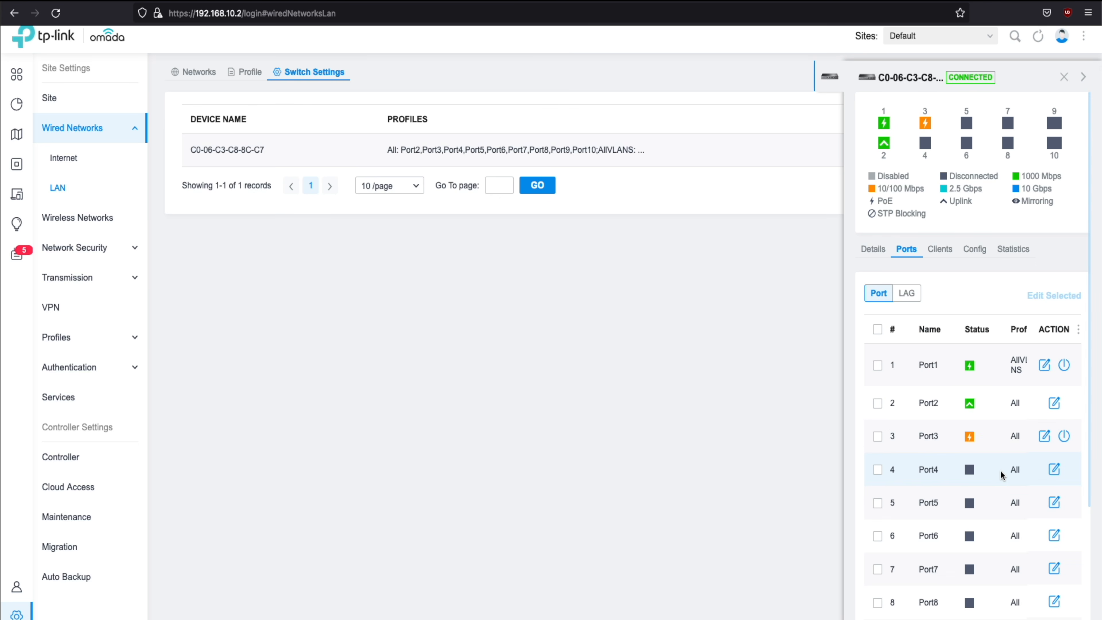
Try the Kids profile on Port4, then discard the change and leave Port4 as it was
{"action": "left_click", "coordinate": [1054, 470]}
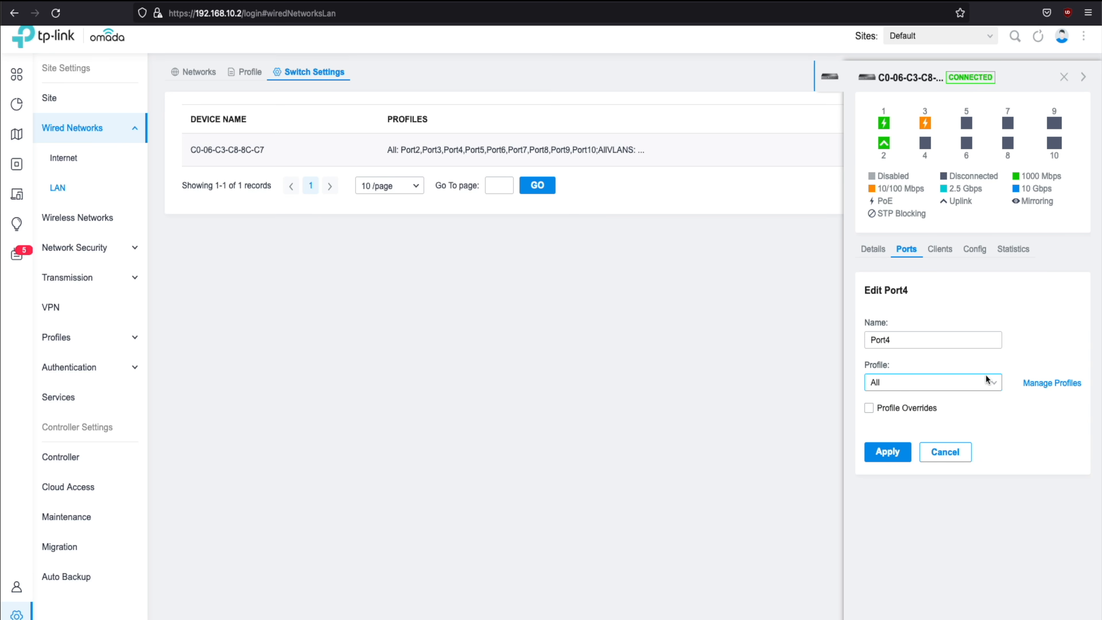
{"action": "left_click", "coordinate": [995, 386]}
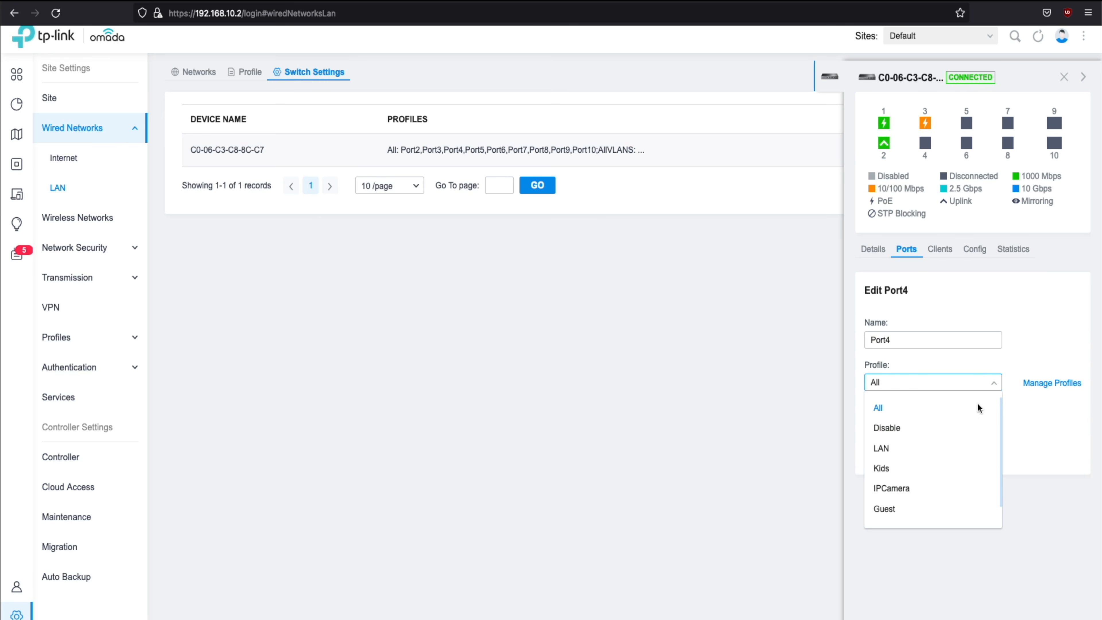
{"action": "left_click", "coordinate": [908, 473]}
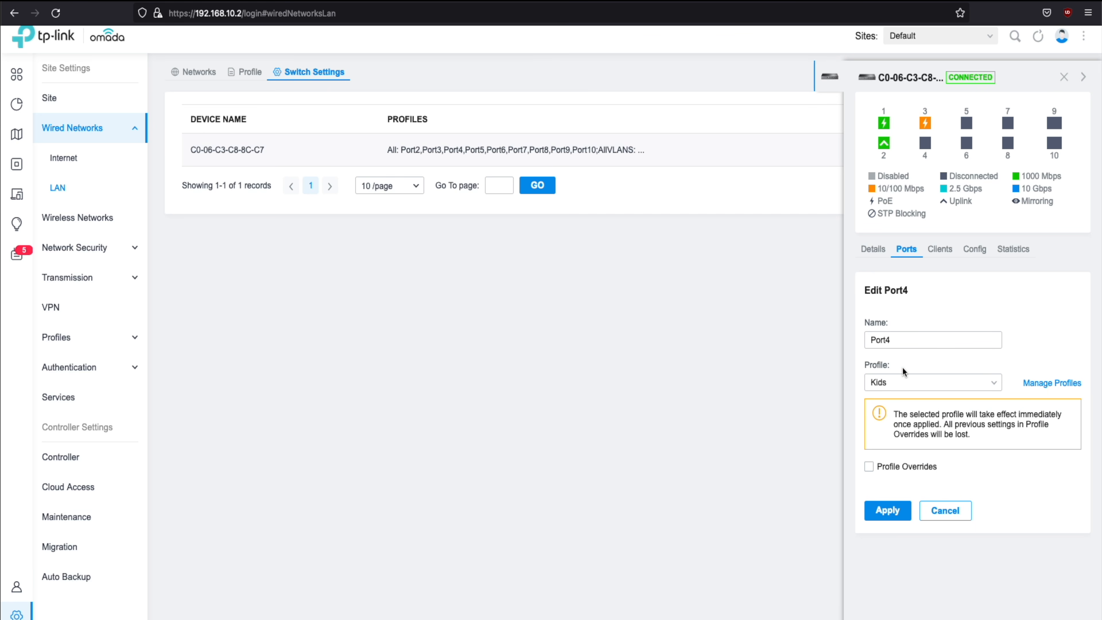
{"action": "left_click", "coordinate": [945, 511]}
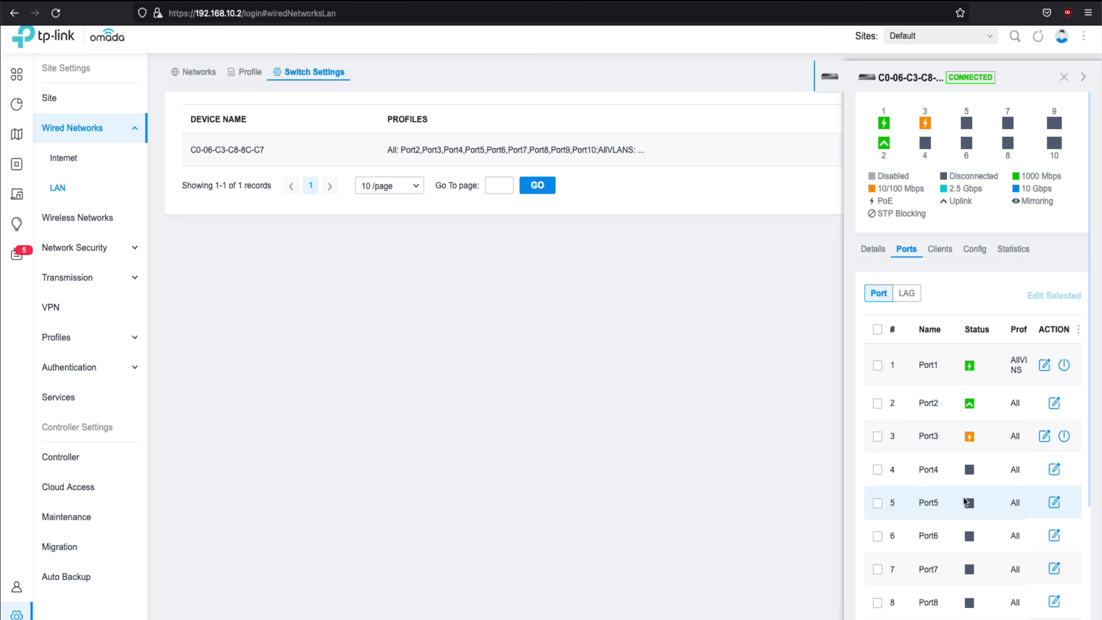
{"action": "scroll", "coordinate": [1045, 475], "scroll_direction": "down", "scroll_amount": 4}
{"action": "scroll", "coordinate": [1046, 474], "scroll_direction": "up", "scroll_amount": 3}
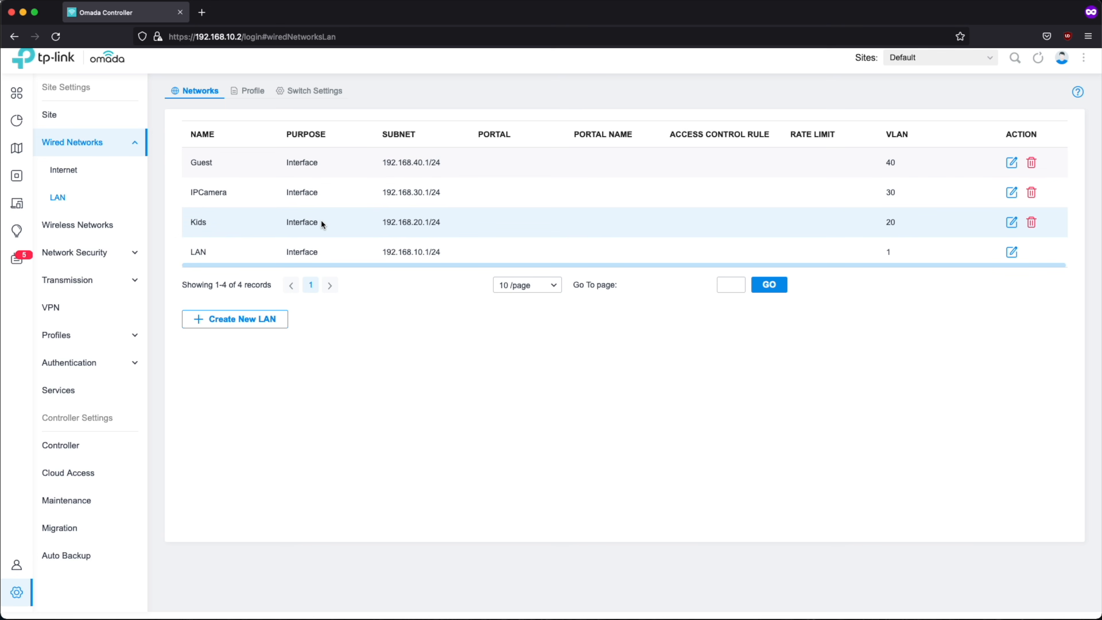
Start a new EAP ACL rule named DenyAccesstoAllVLANs
{"action": "left_click", "coordinate": [72, 254]}
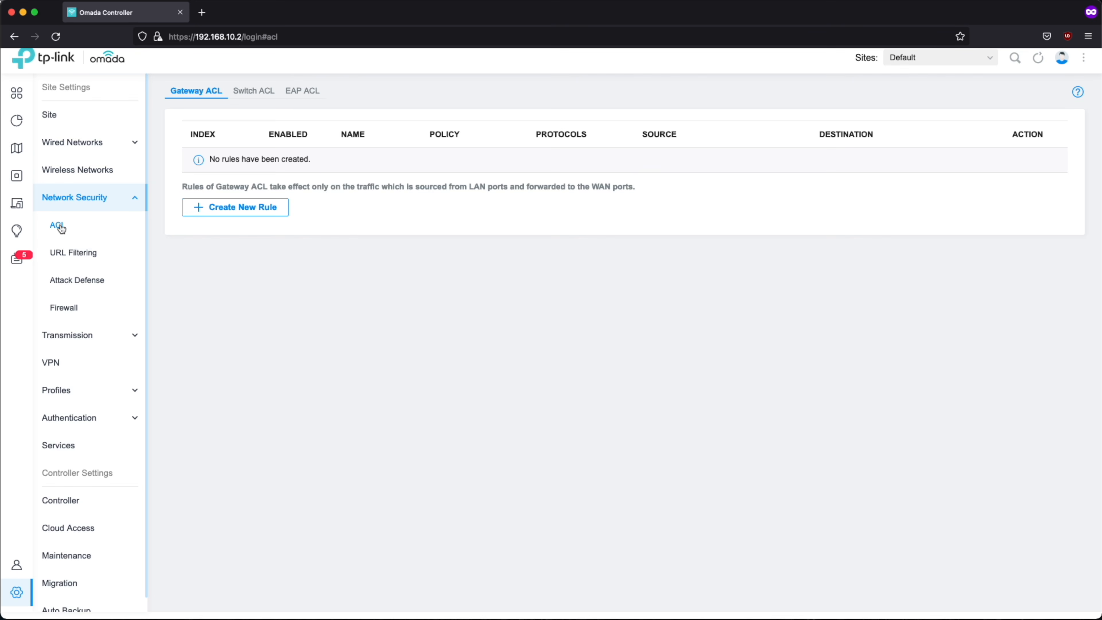
{"action": "left_click", "coordinate": [60, 229]}
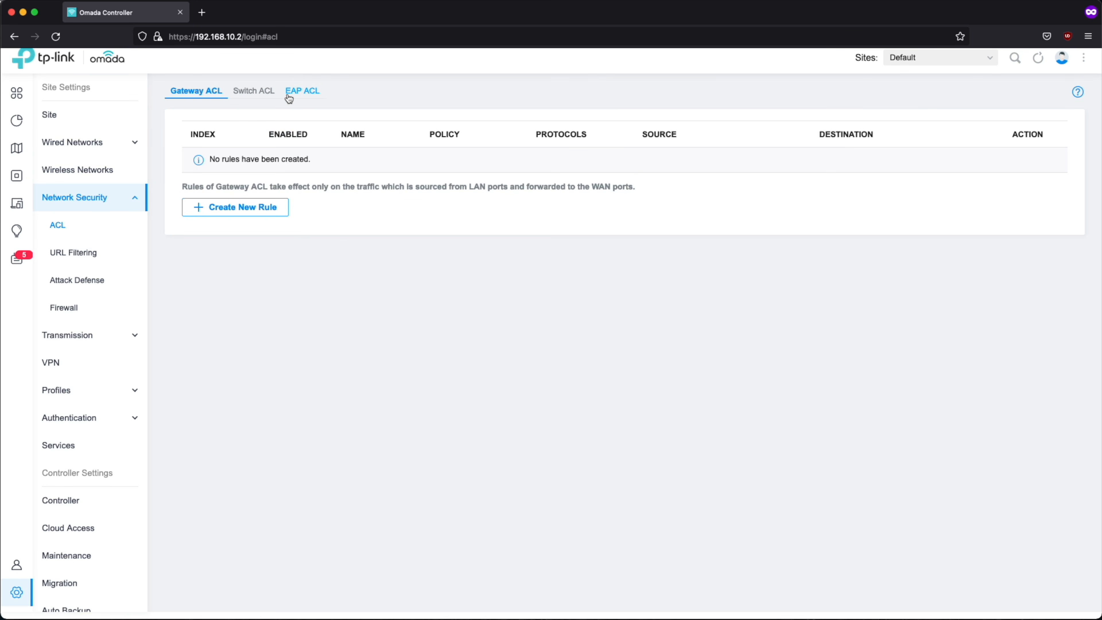
{"action": "left_click", "coordinate": [311, 97]}
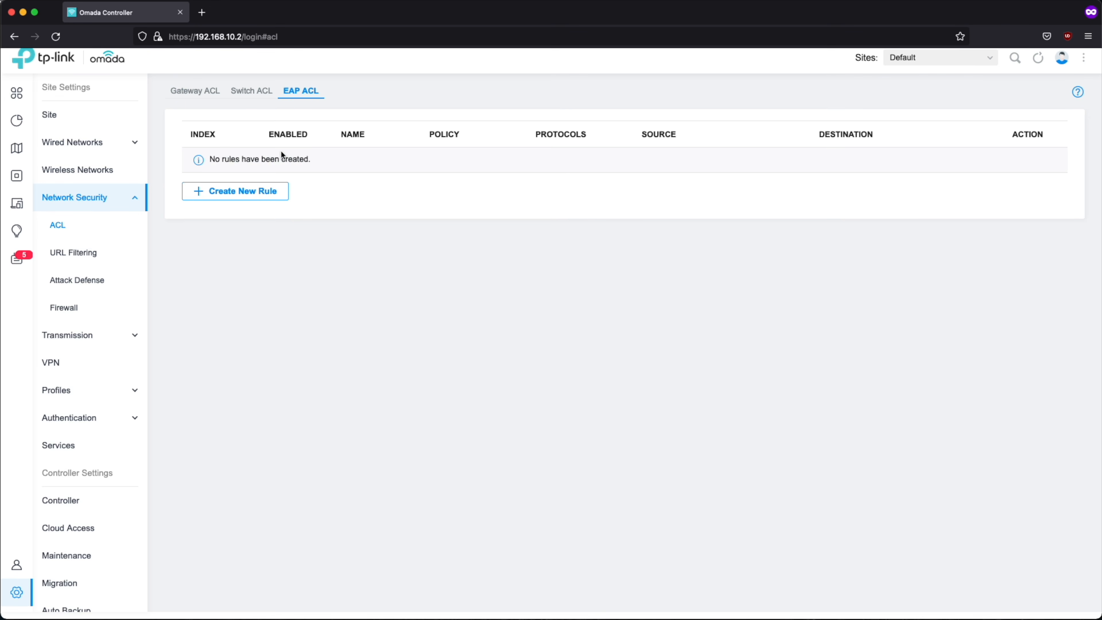
{"action": "left_click", "coordinate": [269, 193]}
{"action": "left_click", "coordinate": [353, 156]}
{"action": "type", "text": "D"}
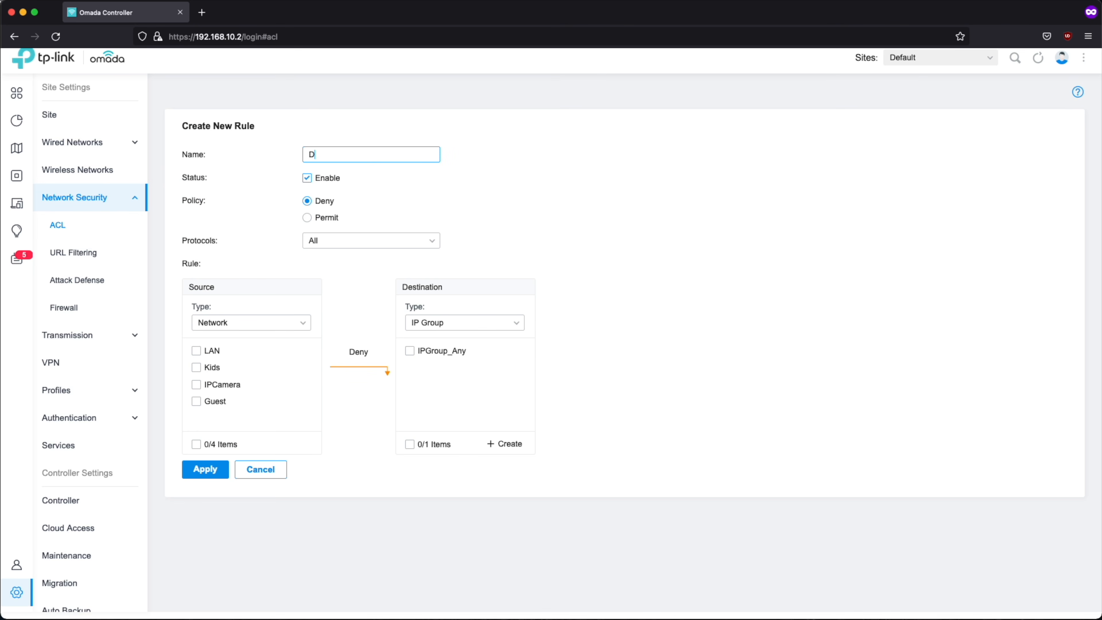
{"action": "type", "text": "enyAccesstoAllVLANs"}
Set the rule to deny source network Kids reaching destination networks LAN, IPCamera and Guest, and save it
{"action": "left_click", "coordinate": [196, 367]}
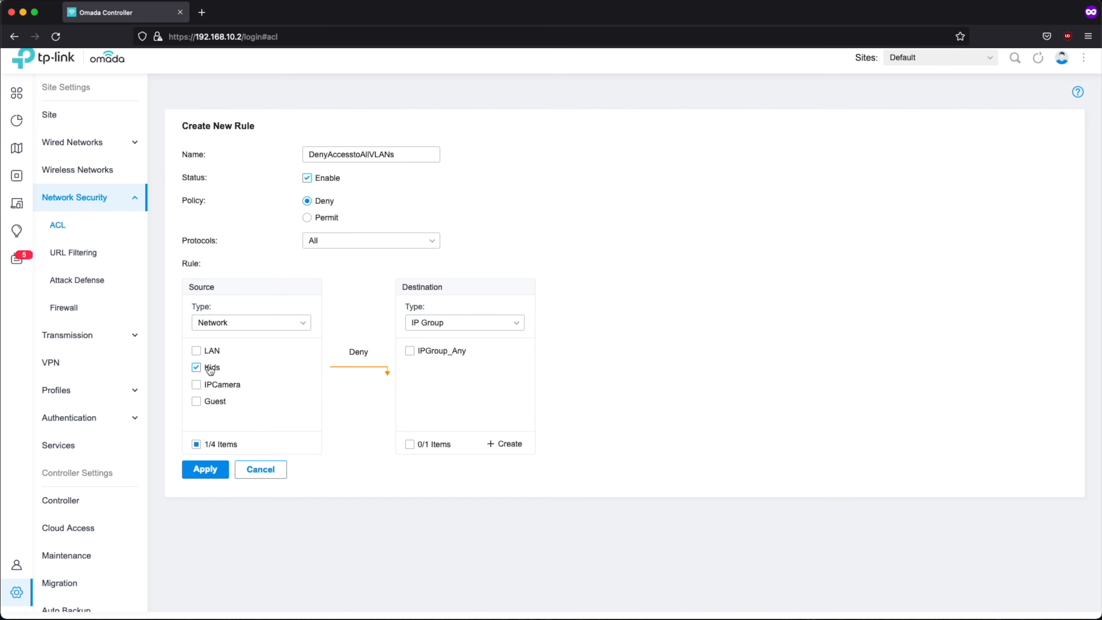
{"action": "left_click", "coordinate": [497, 319]}
{"action": "left_click", "coordinate": [434, 347]}
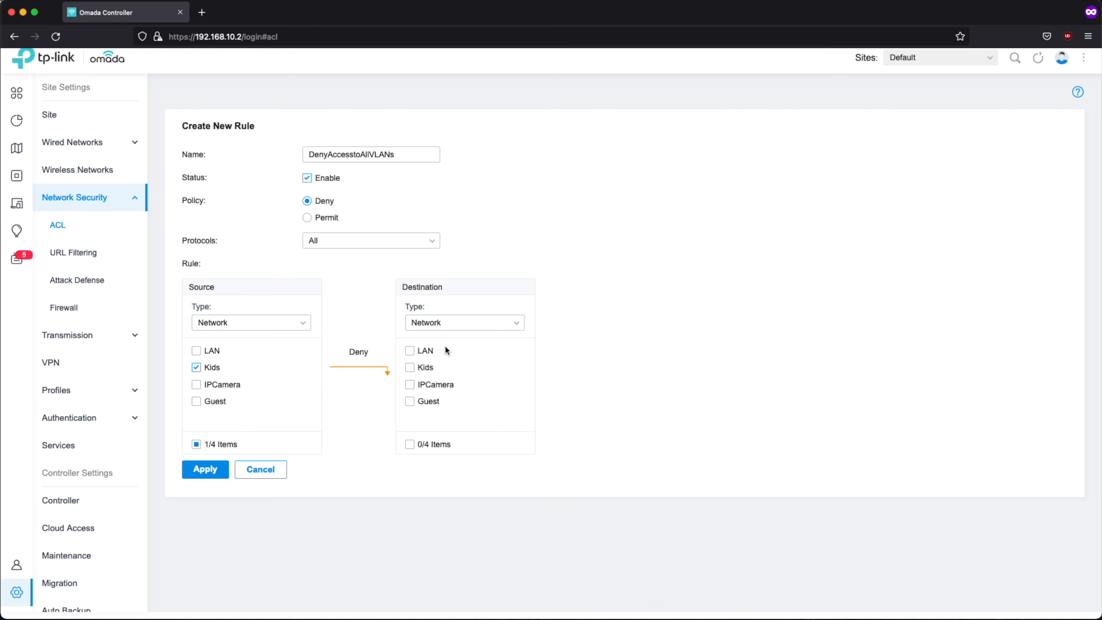
{"action": "left_click", "coordinate": [409, 351]}
{"action": "left_click", "coordinate": [410, 385]}
{"action": "left_click", "coordinate": [206, 469]}
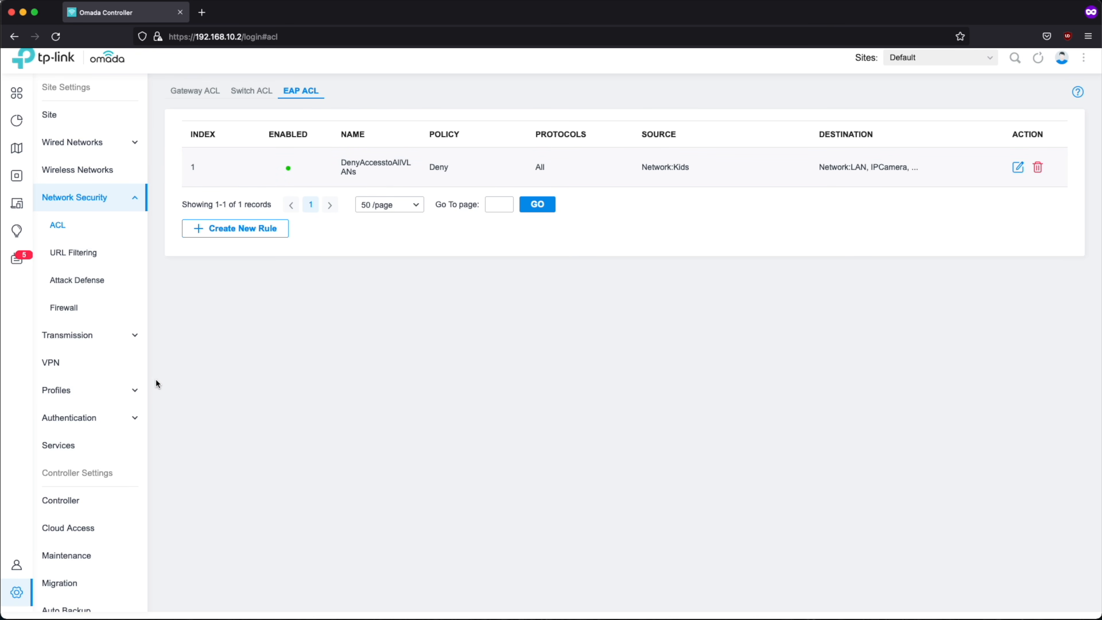
Start a new IP-Port group named DenyOCandRouter
{"action": "left_click", "coordinate": [60, 391]}
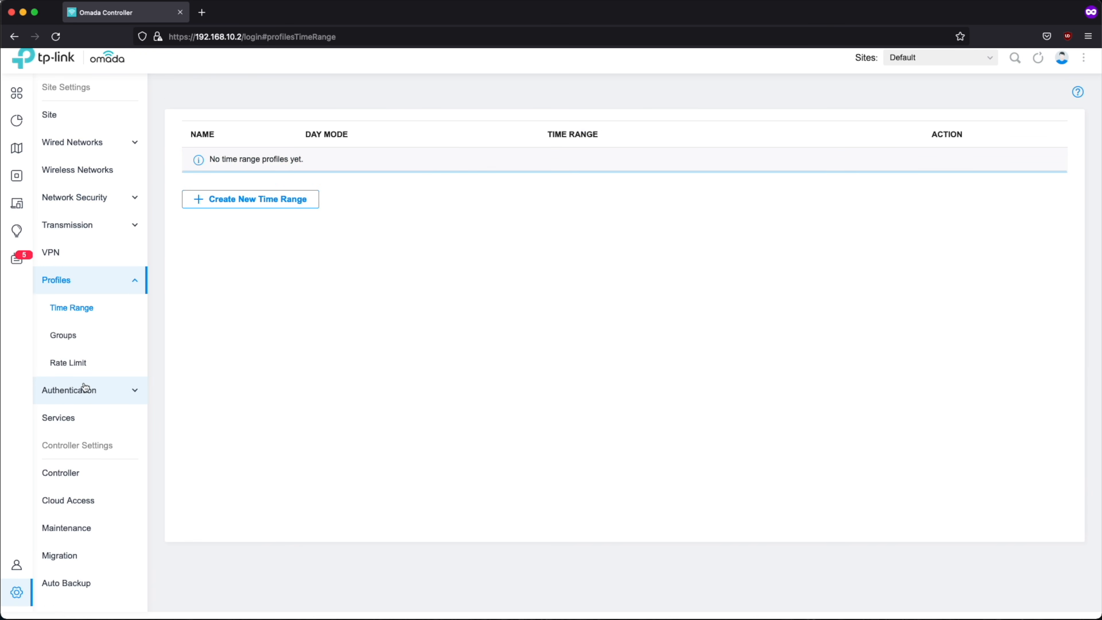
{"action": "left_click", "coordinate": [60, 341]}
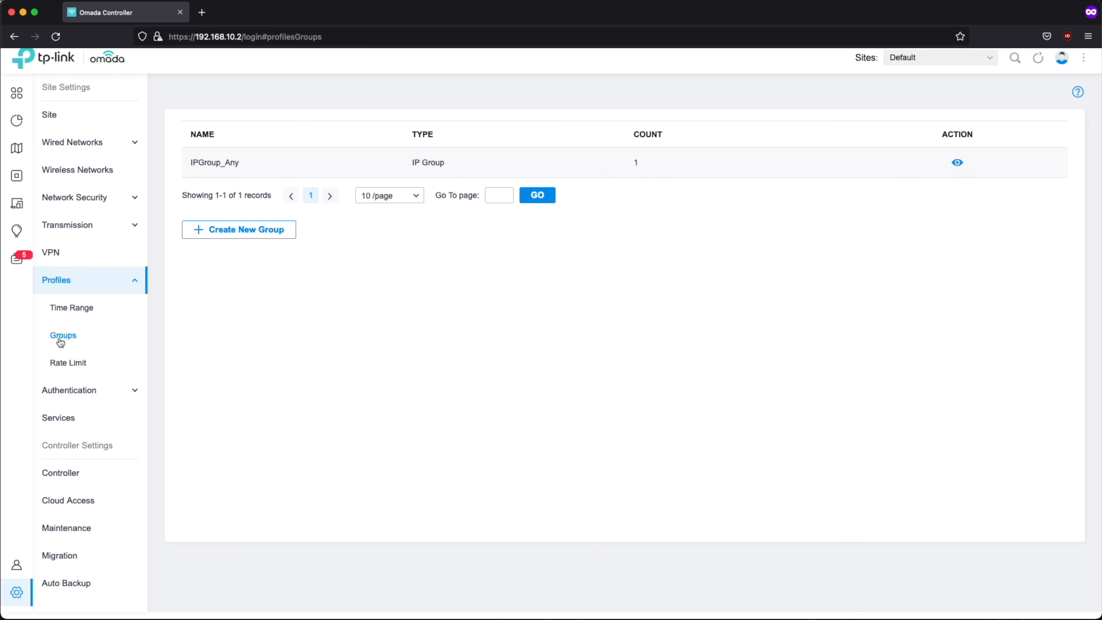
{"action": "left_click", "coordinate": [262, 235]}
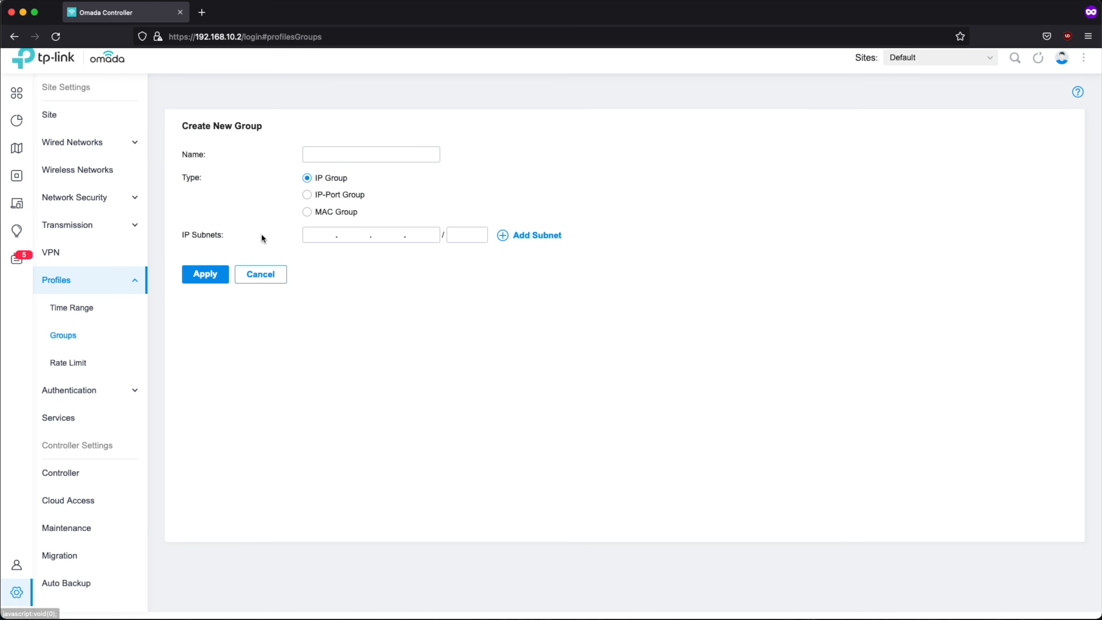
{"action": "left_click", "coordinate": [320, 152]}
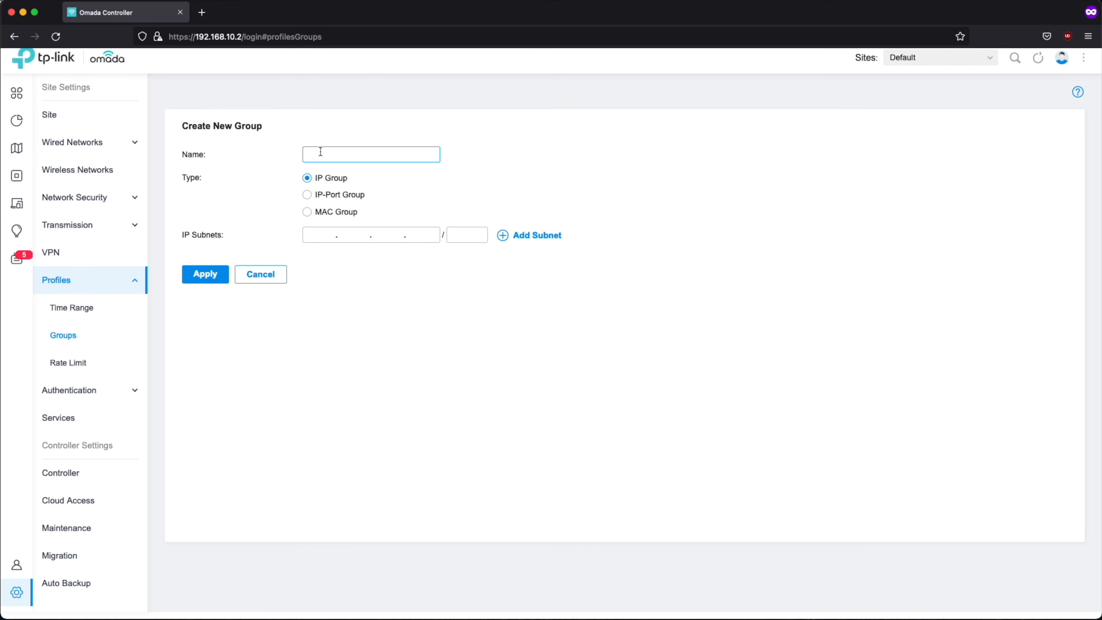
{"action": "type", "text": "DenyOCandRouter"}
{"action": "left_click", "coordinate": [344, 196]}
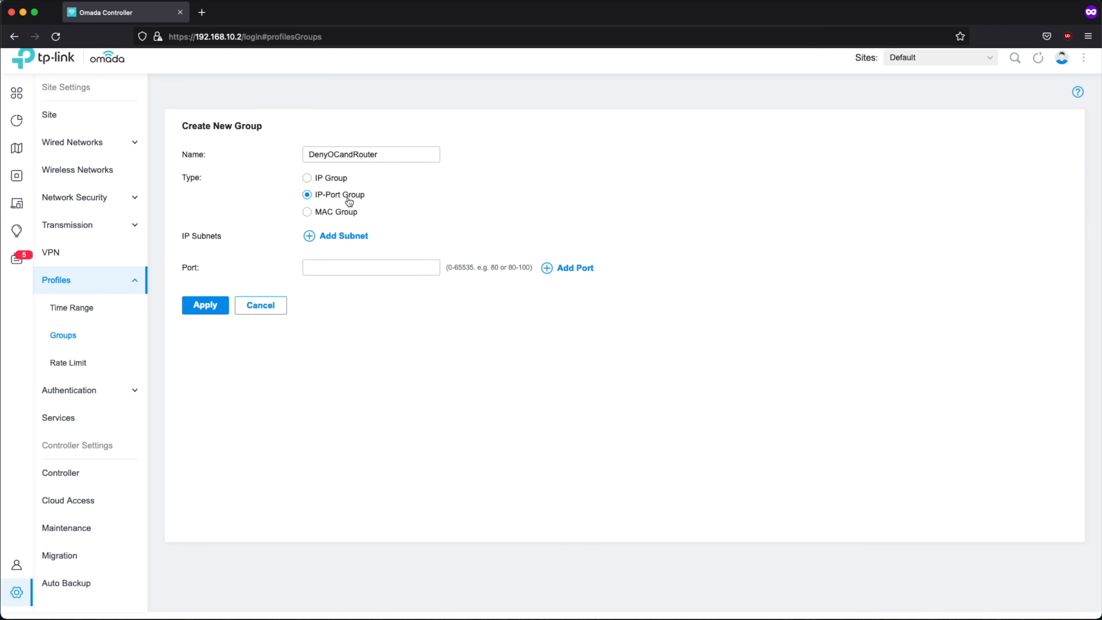
Add subnets 192.168.20.1/32 and 192.168.20.2/32 to the group
{"action": "left_click", "coordinate": [327, 239]}
{"action": "left_click", "coordinate": [325, 259]}
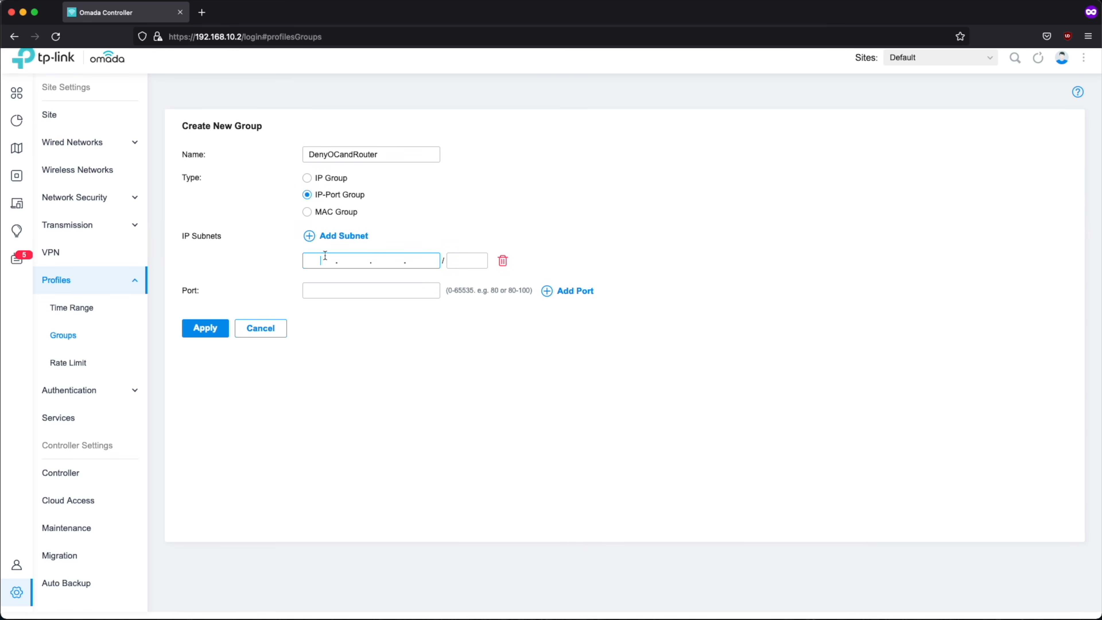
{"action": "type", "text": "192.168.20.1"}
{"action": "left_click", "coordinate": [468, 261]}
{"action": "type", "text": "32"}
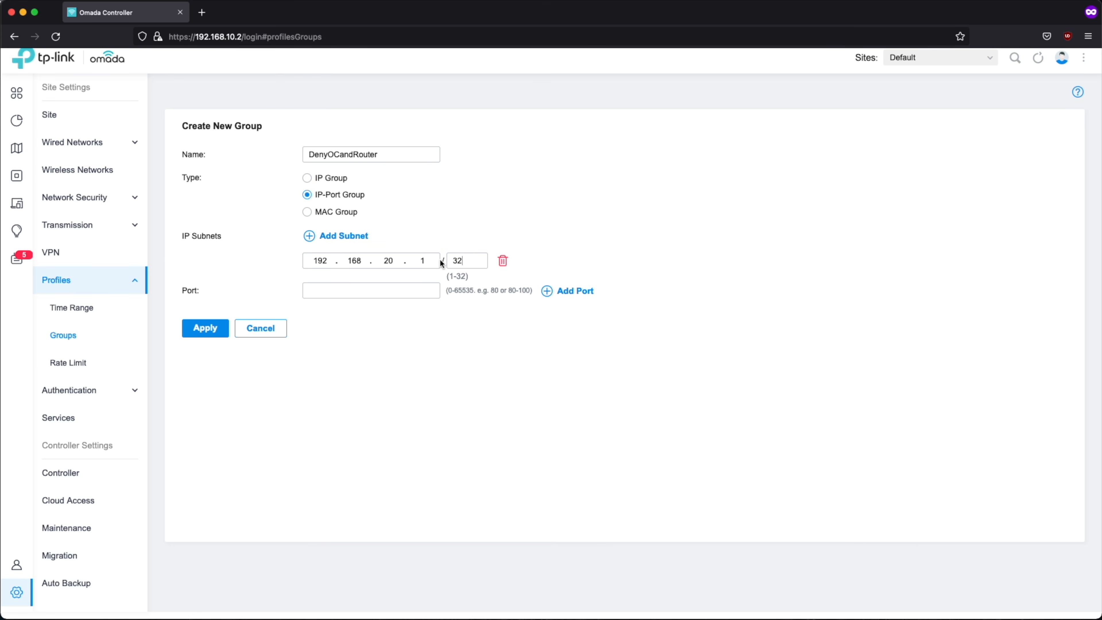
{"action": "left_click", "coordinate": [343, 237]}
{"action": "left_click", "coordinate": [318, 292]}
{"action": "type", "text": "192."}
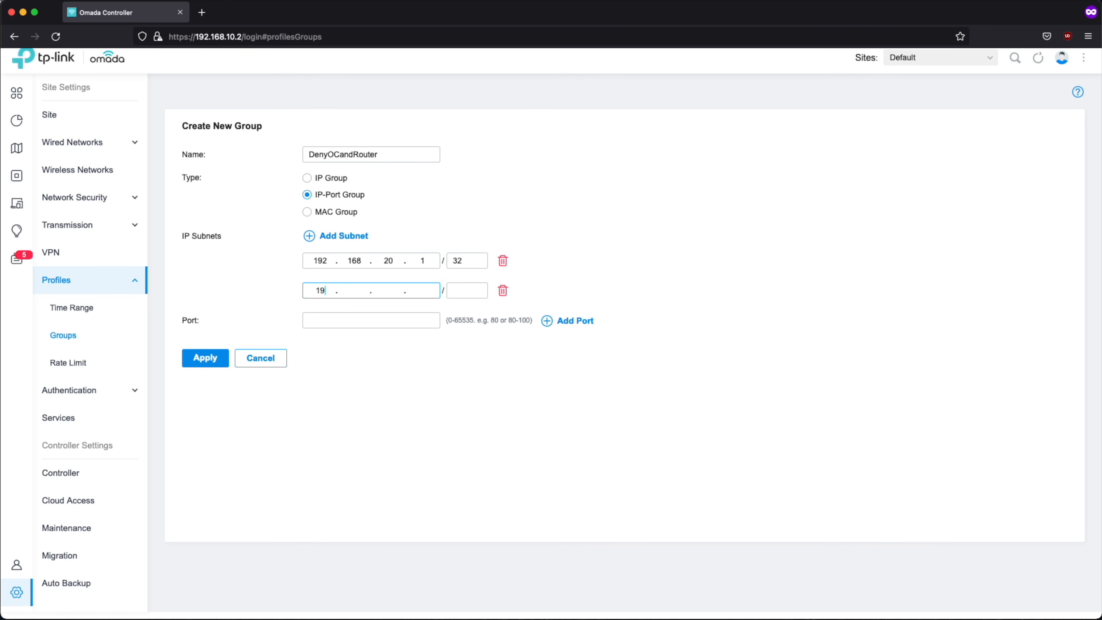
{"action": "type", "text": "168.20"}
{"action": "left_click", "coordinate": [460, 292]}
{"action": "type", "text": "32"}
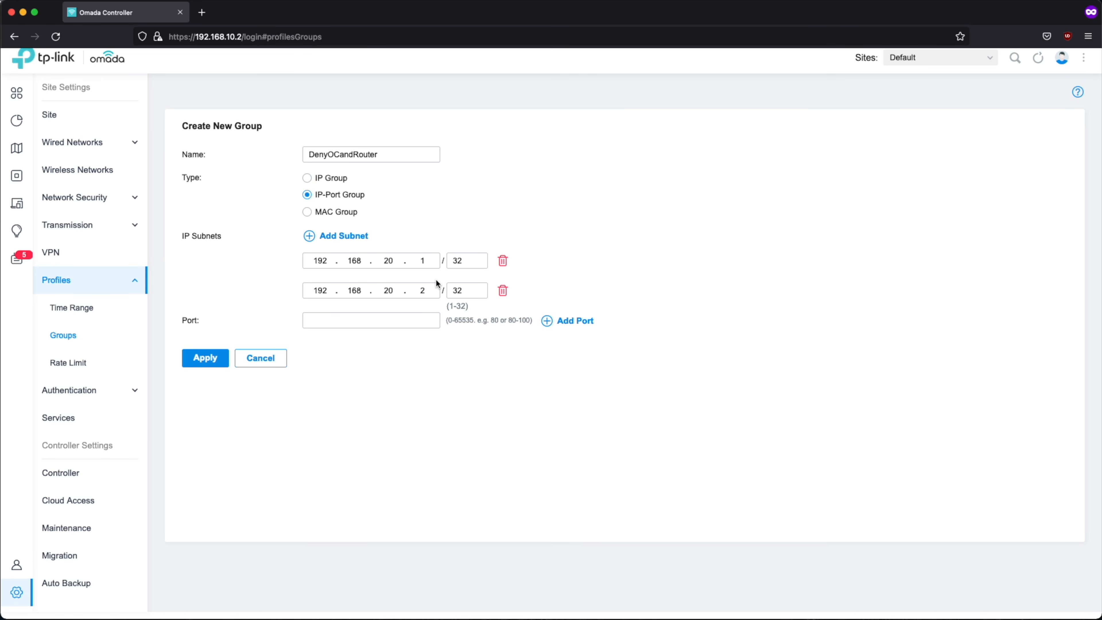
Add ports 80, 8080 and 443 to the group and save it
{"action": "left_click", "coordinate": [397, 320]}
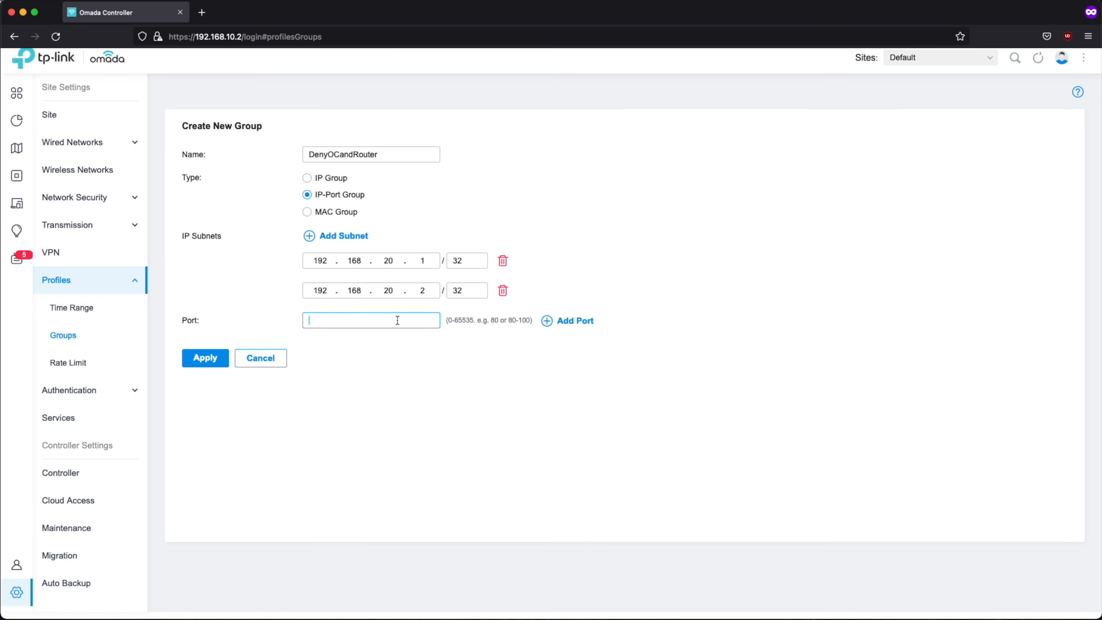
{"action": "type", "text": "80"}
{"action": "left_click", "coordinate": [546, 321]}
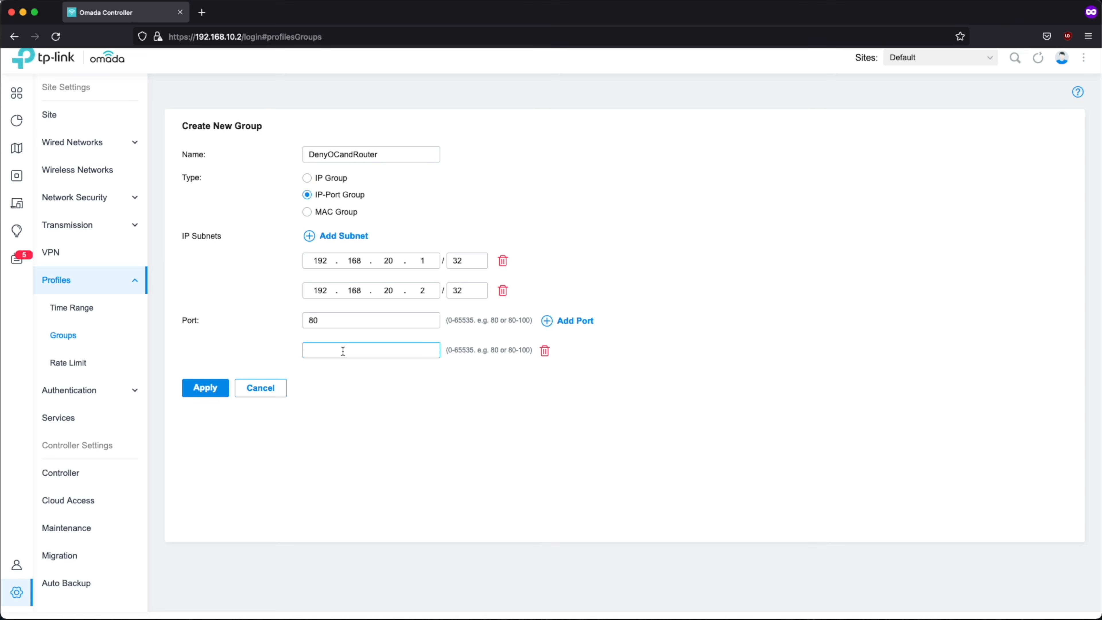
{"action": "type", "text": "8080"}
{"action": "left_click", "coordinate": [547, 321]}
{"action": "left_click", "coordinate": [377, 382]}
{"action": "type", "text": "4"}
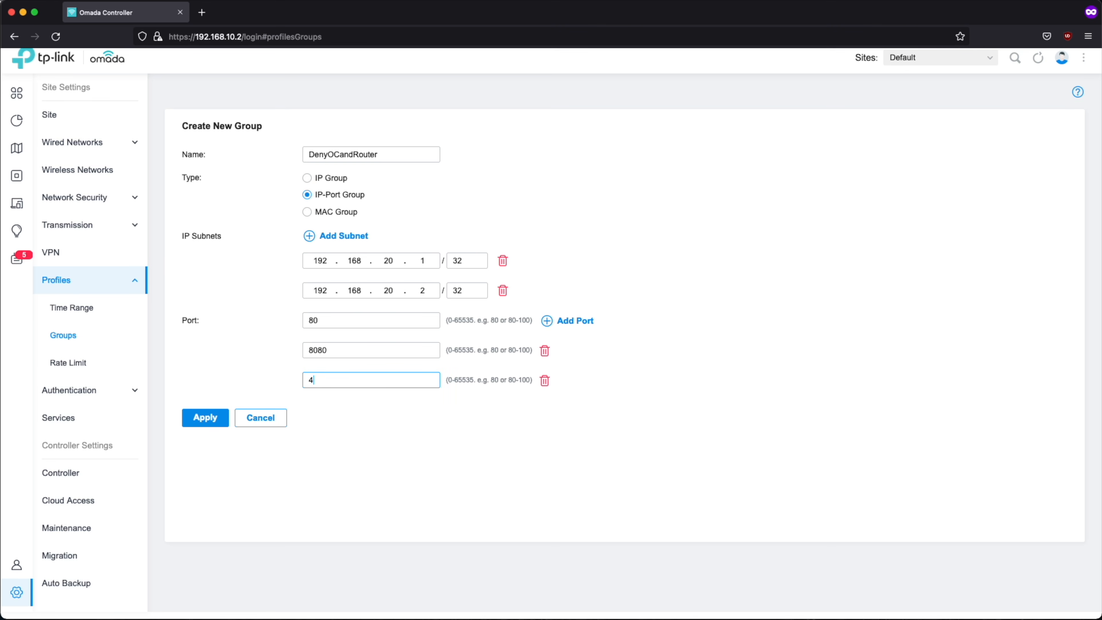
{"action": "type", "text": "43"}
{"action": "left_click", "coordinate": [206, 418]}
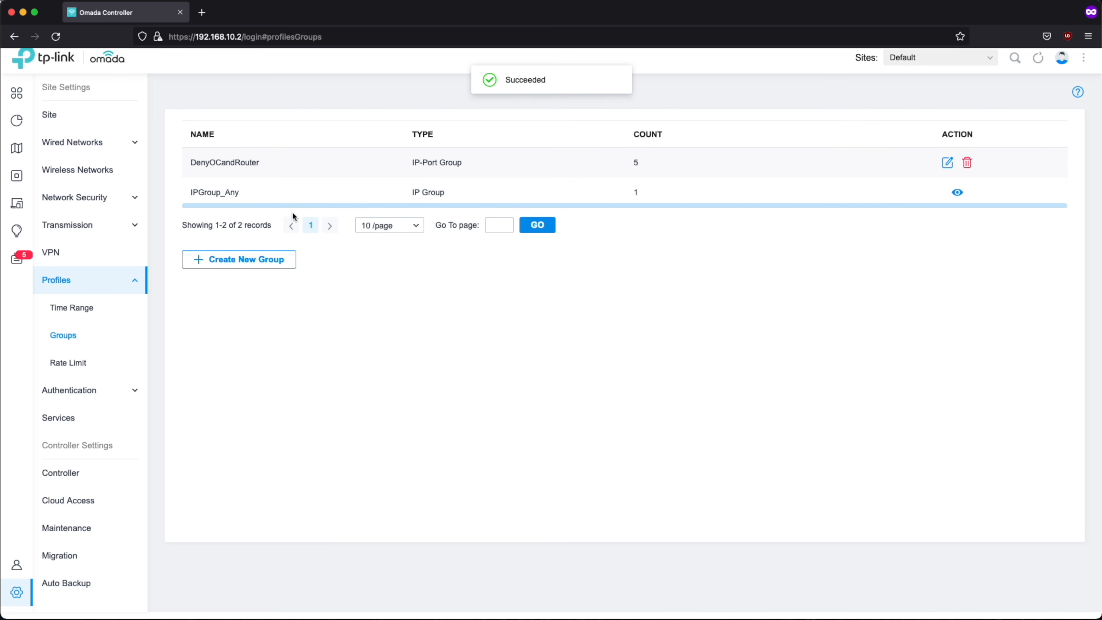
Create EAP ACL rule DenyOCandRouter denying source Kids access to IP-Port group DenyOCandRouter
{"action": "left_click", "coordinate": [88, 200]}
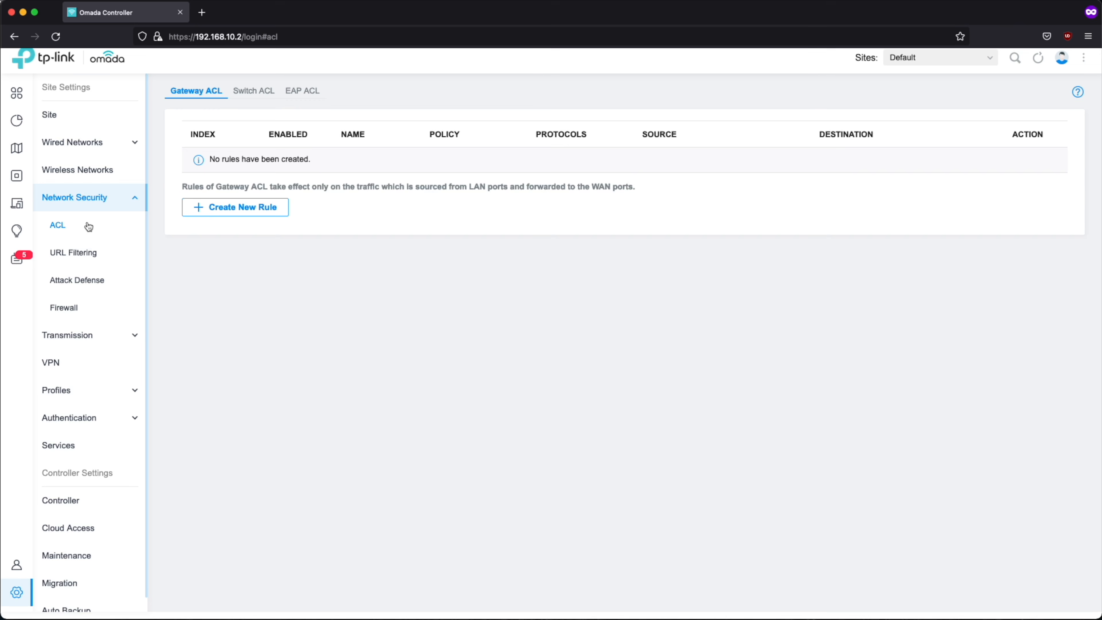
{"action": "left_click", "coordinate": [309, 92]}
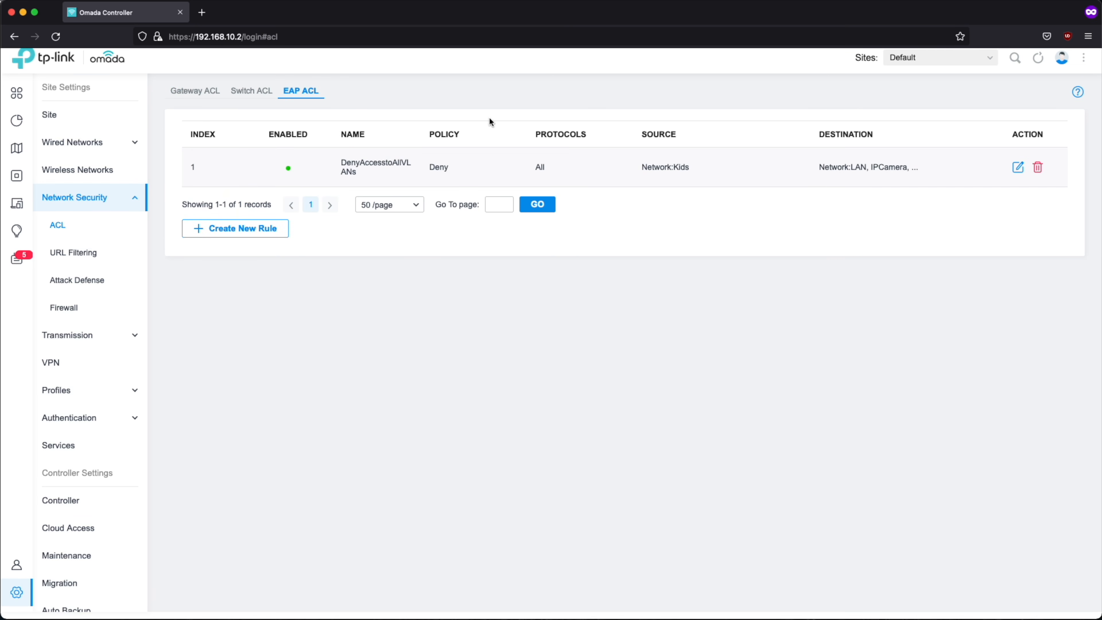
{"action": "left_click", "coordinate": [252, 236]}
{"action": "left_click", "coordinate": [370, 156]}
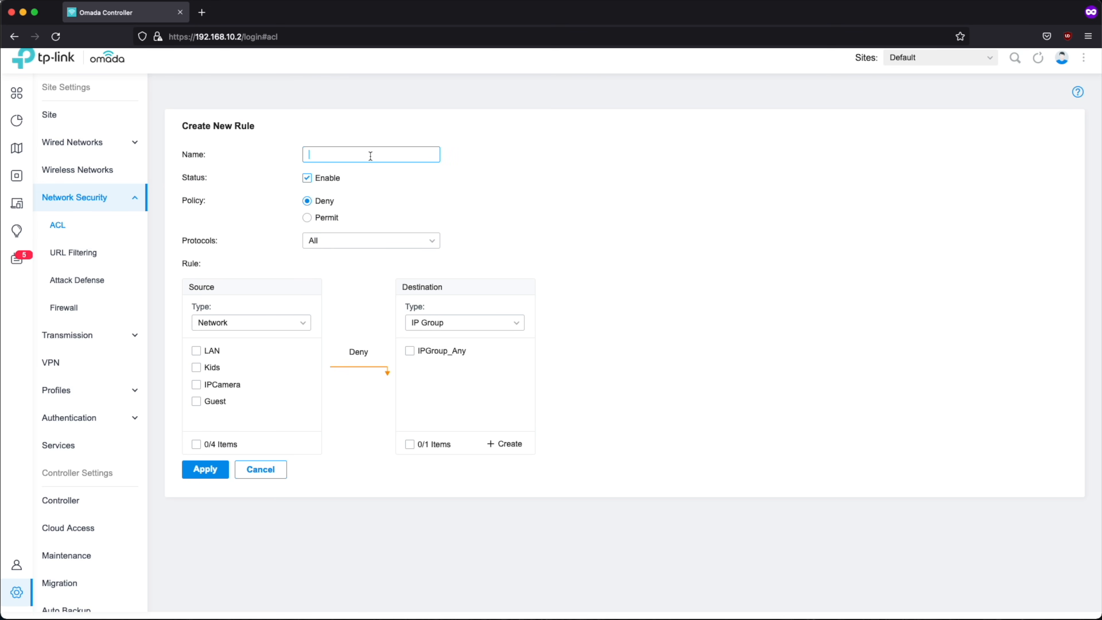
{"action": "type", "text": "DenyOCandRouter"}
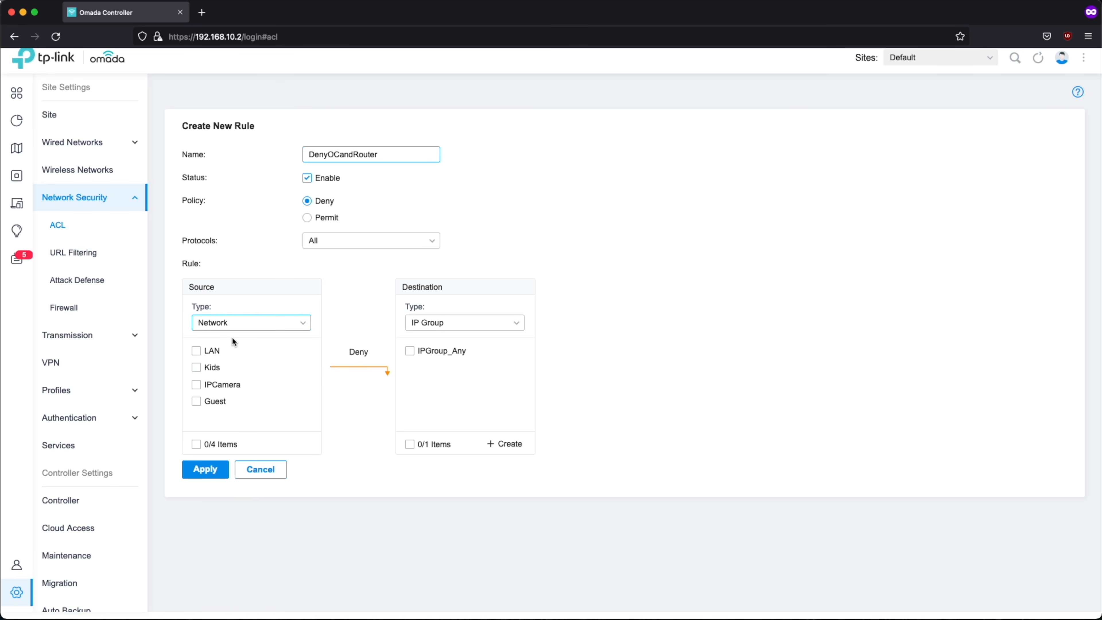
{"action": "left_click", "coordinate": [196, 368]}
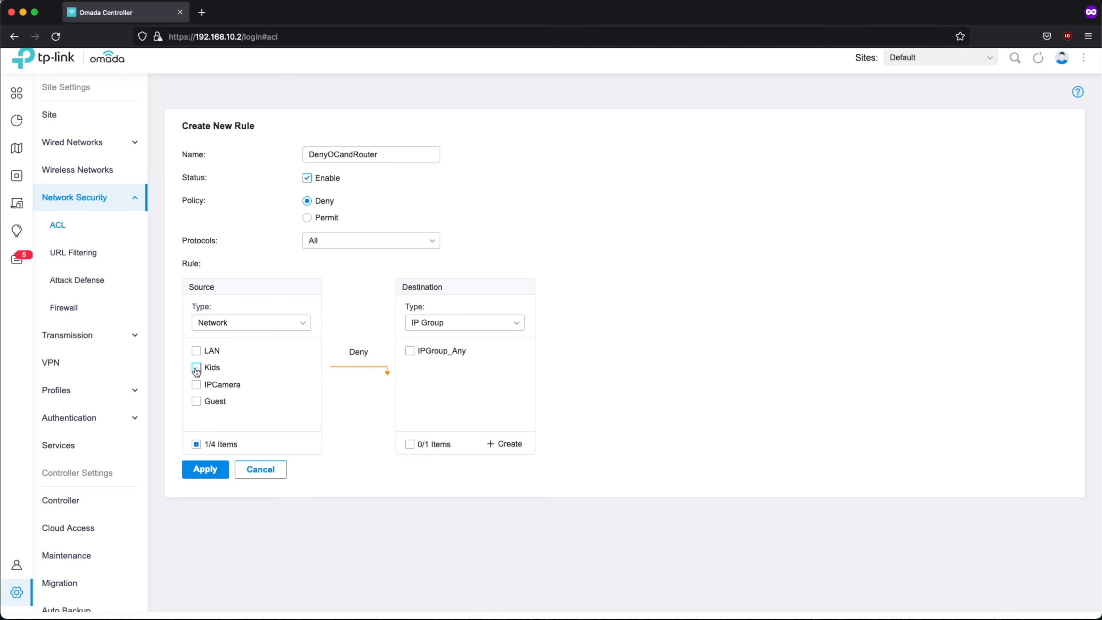
{"action": "left_click", "coordinate": [497, 324]}
{"action": "left_click", "coordinate": [449, 383]}
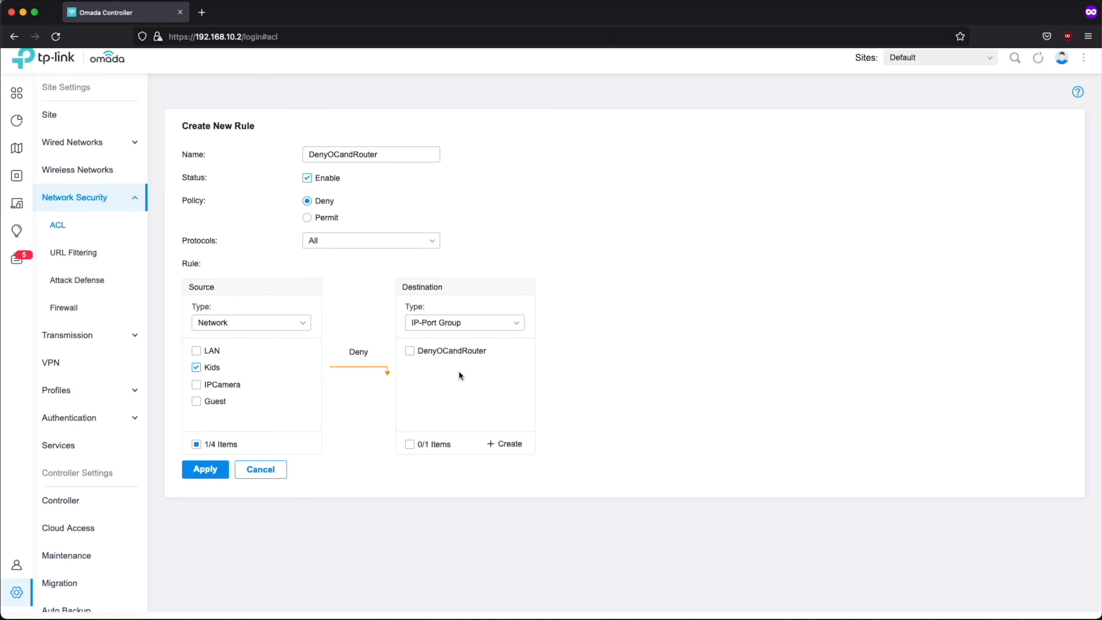
{"action": "left_click", "coordinate": [410, 352]}
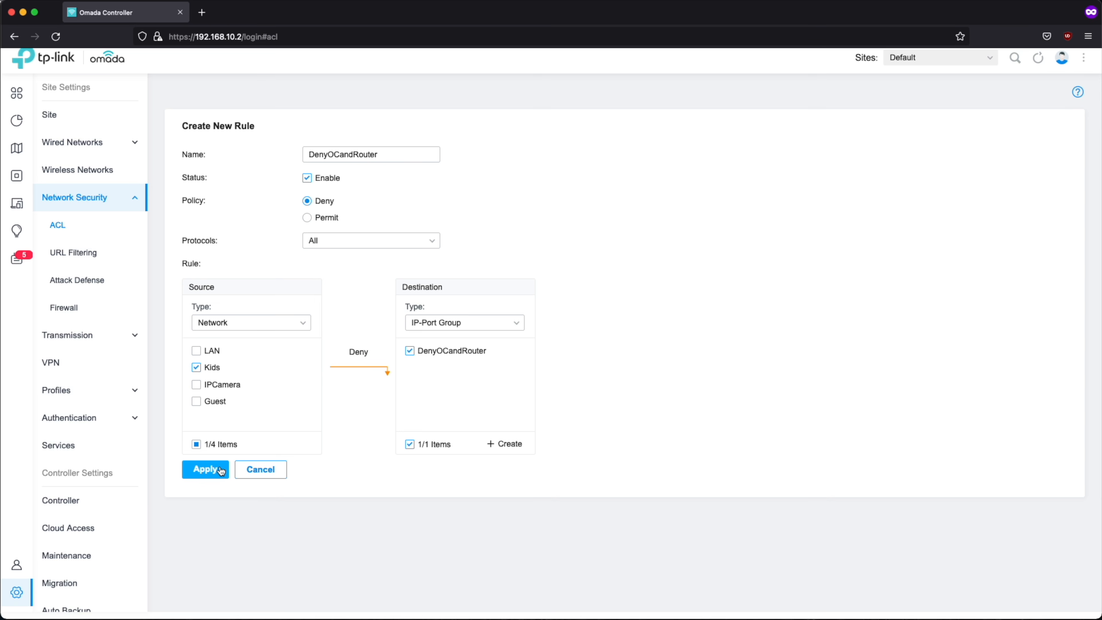
{"action": "left_click", "coordinate": [210, 471]}
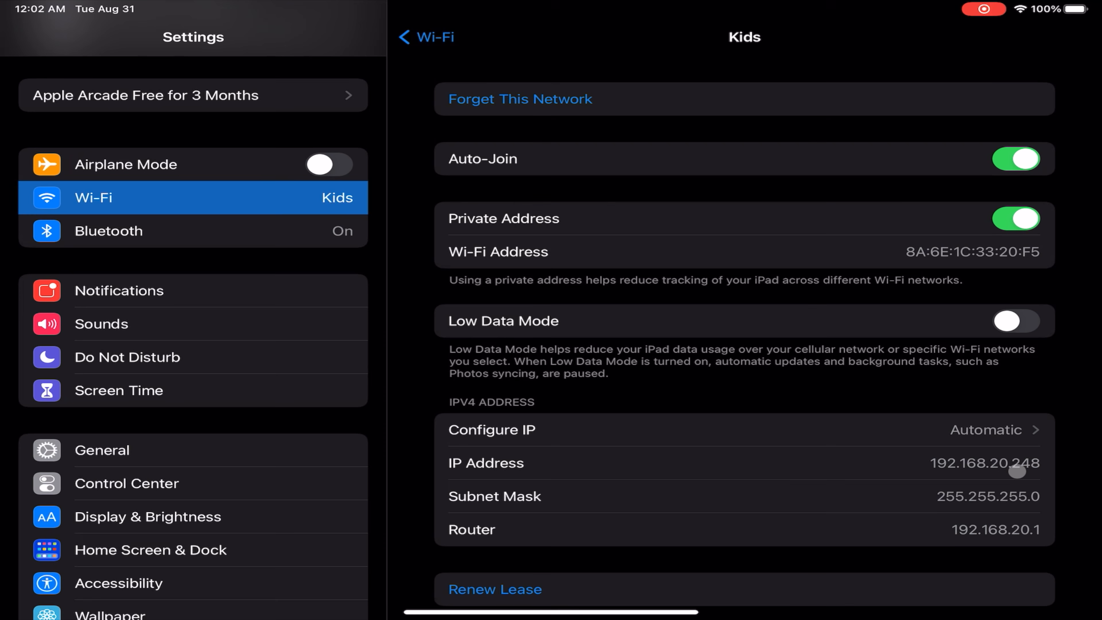
Switch to Safari and load the fast.com speed test
{"action": "key", "text": "super+Up"}
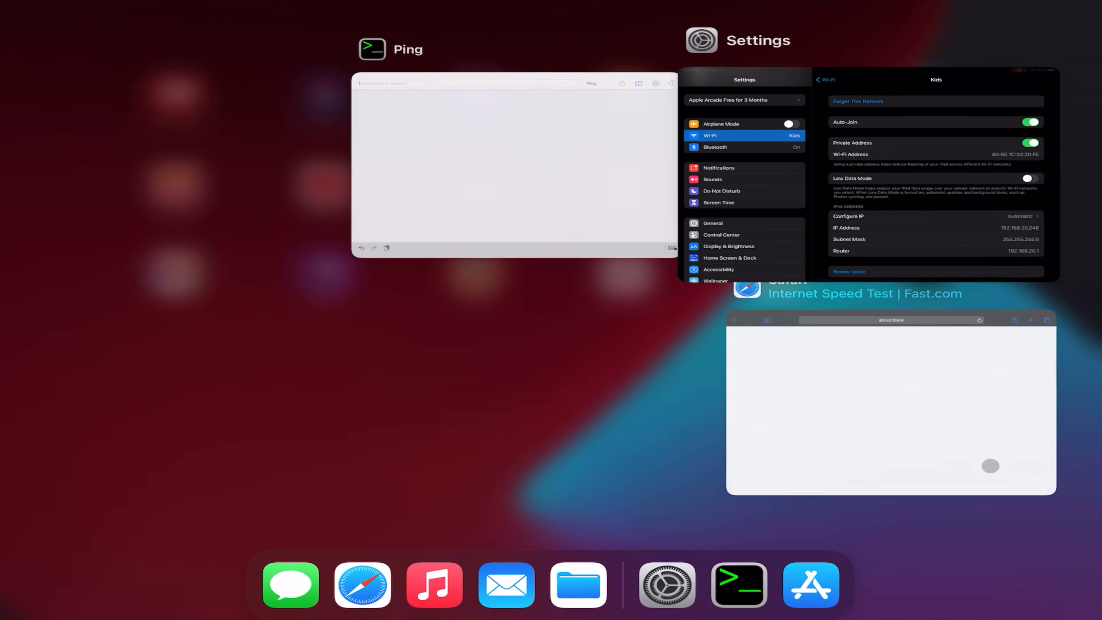
{"action": "left_click", "coordinate": [990, 465]}
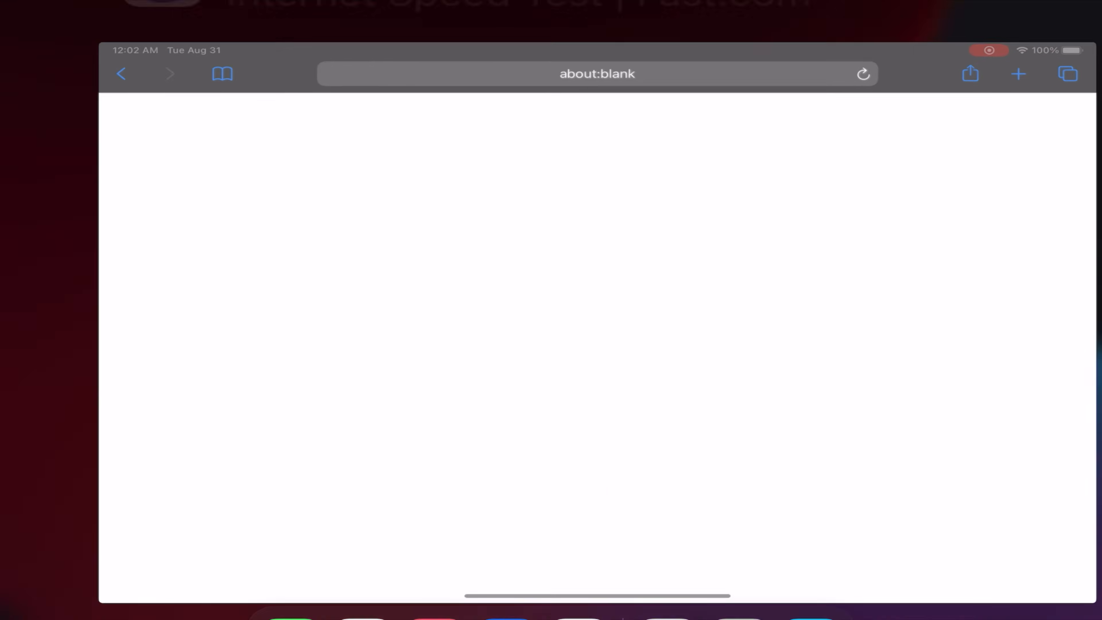
{"action": "type", "text": "fast.com"}
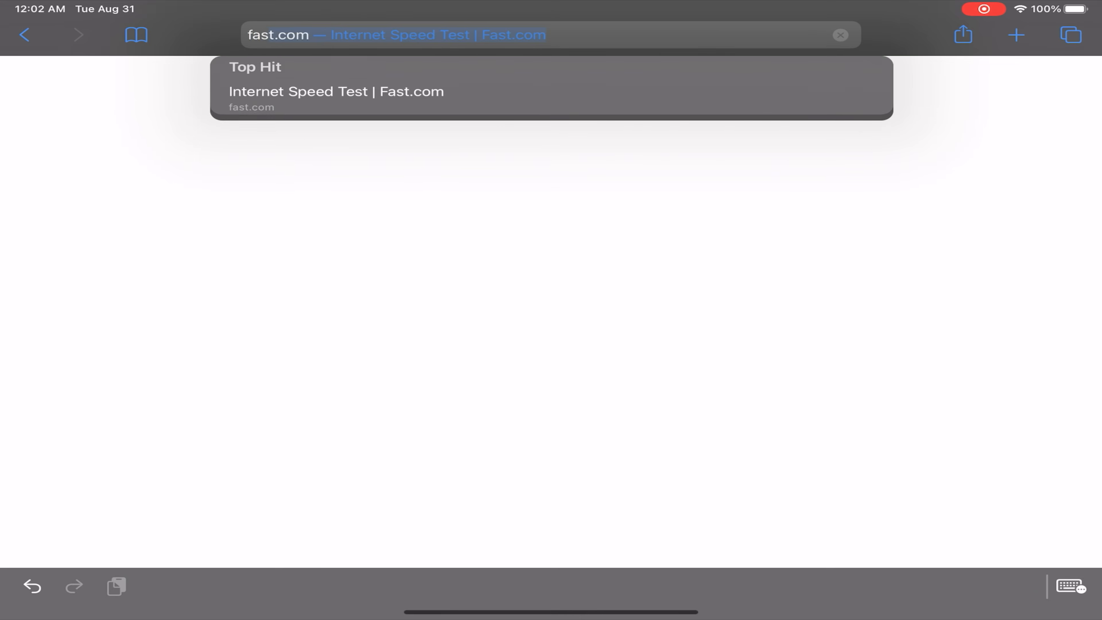
{"action": "key", "text": "Return"}
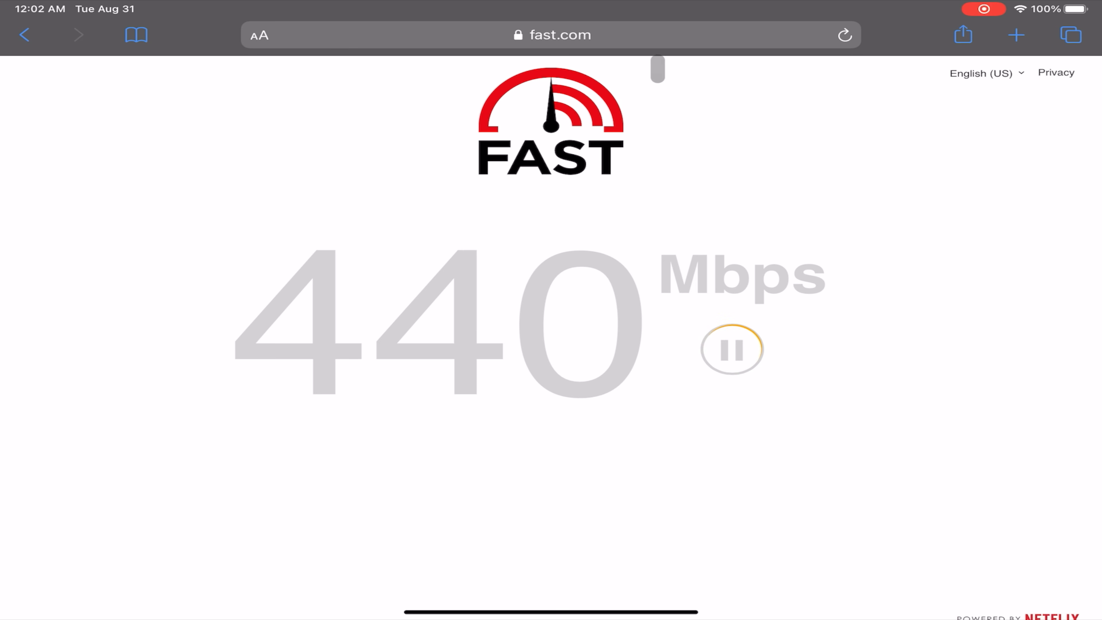
Try loading 192.168.20.1 and then 192.168.20.2 in Safari; both stay blank
{"action": "left_click", "coordinate": [664, 39]}
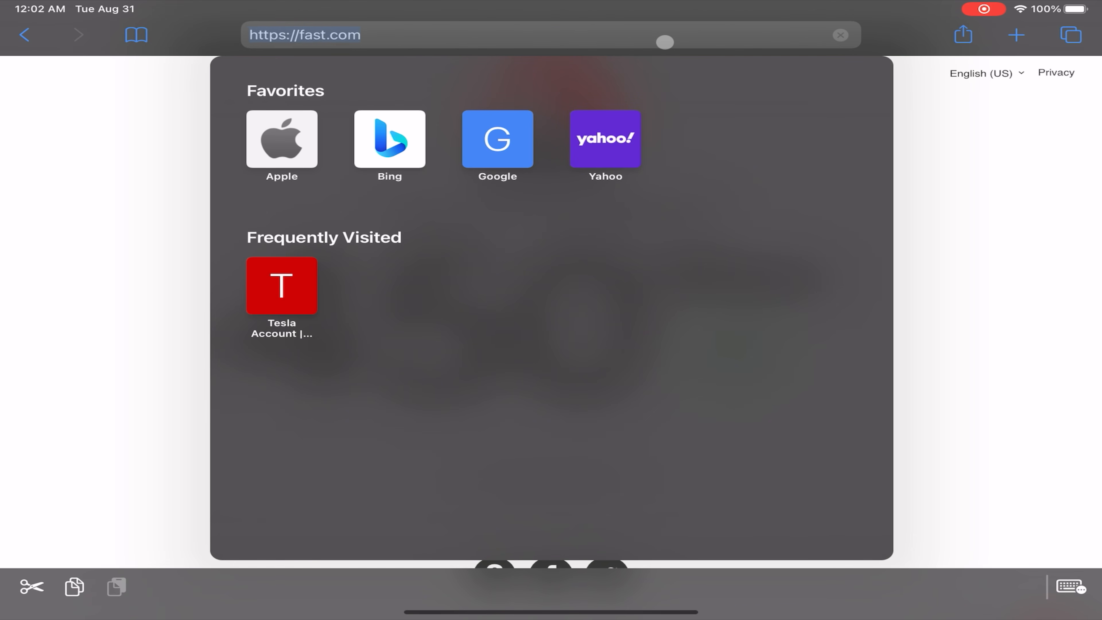
{"action": "type", "text": "192."}
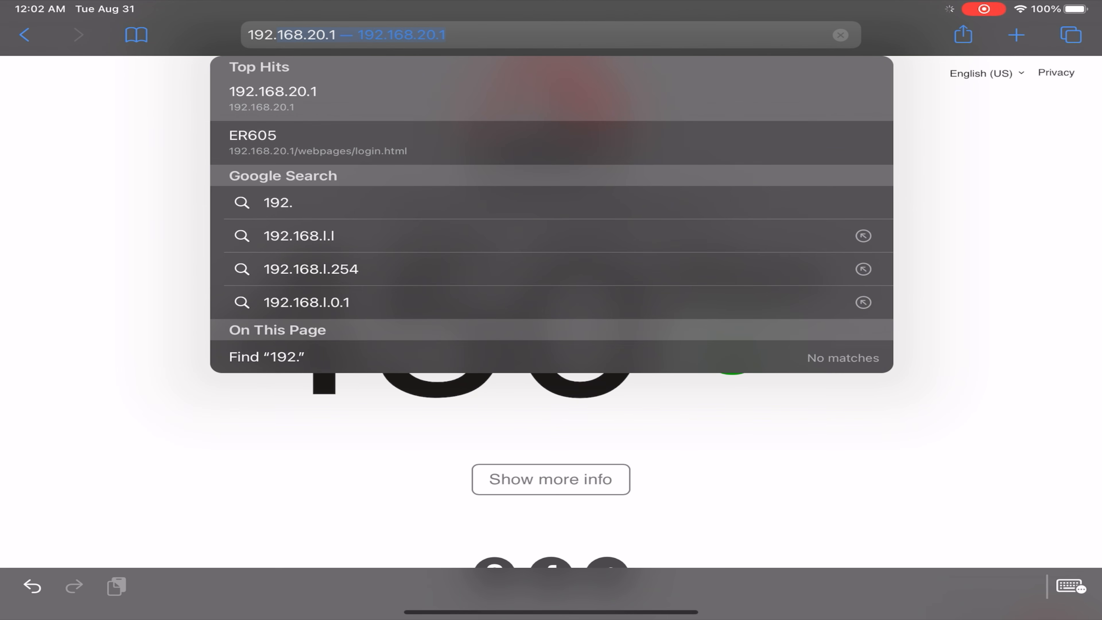
{"action": "key", "text": "Return"}
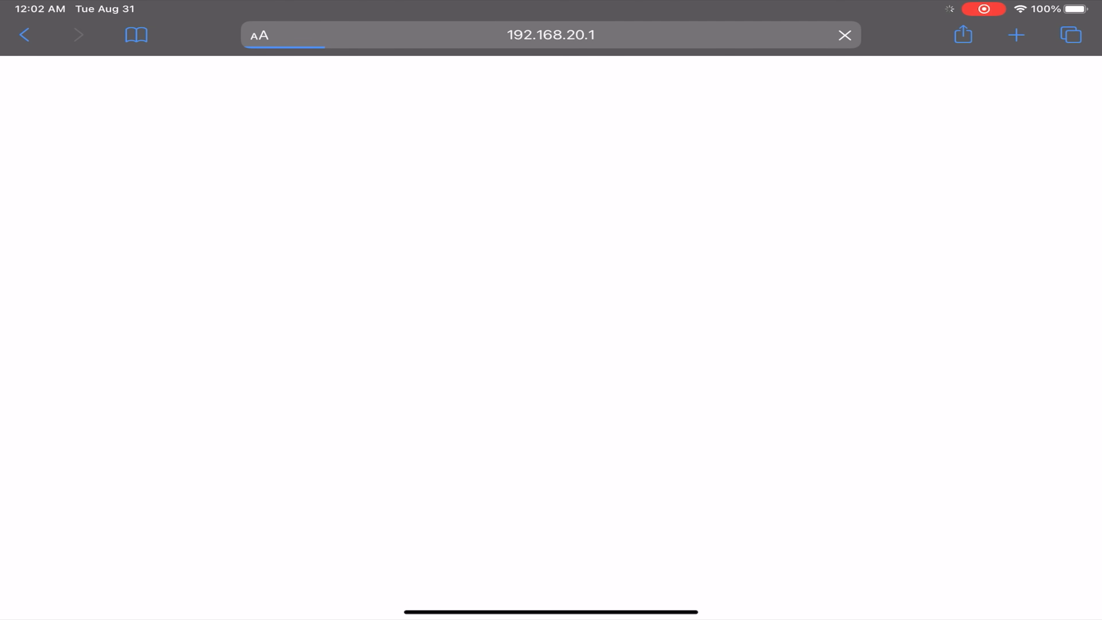
{"action": "left_click", "coordinate": [551, 35]}
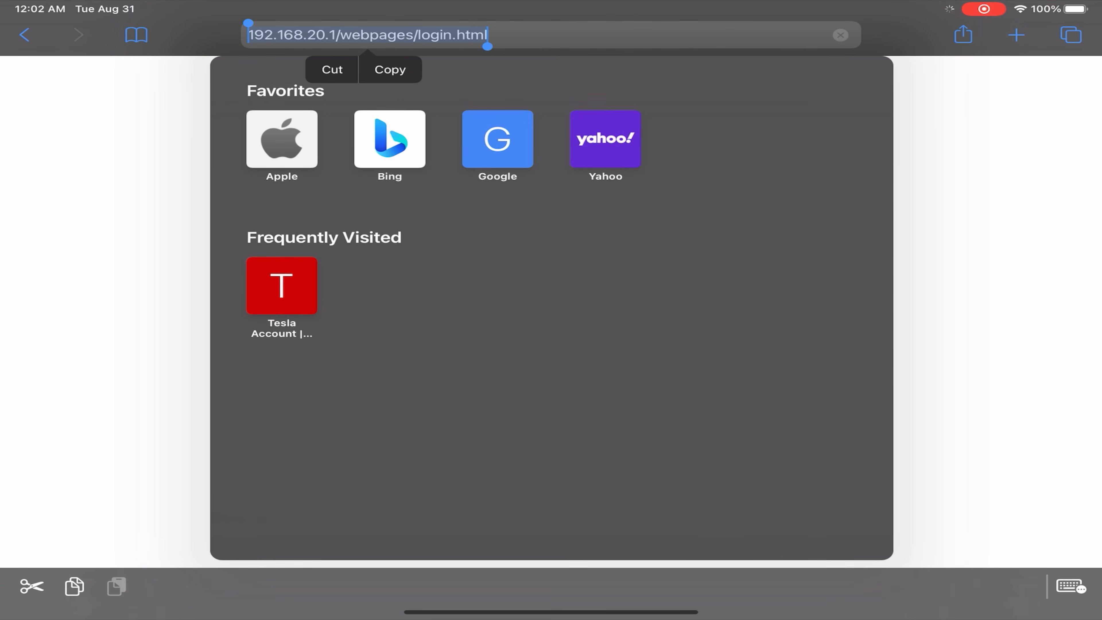
{"action": "type", "text": "192.168.20.1/"}
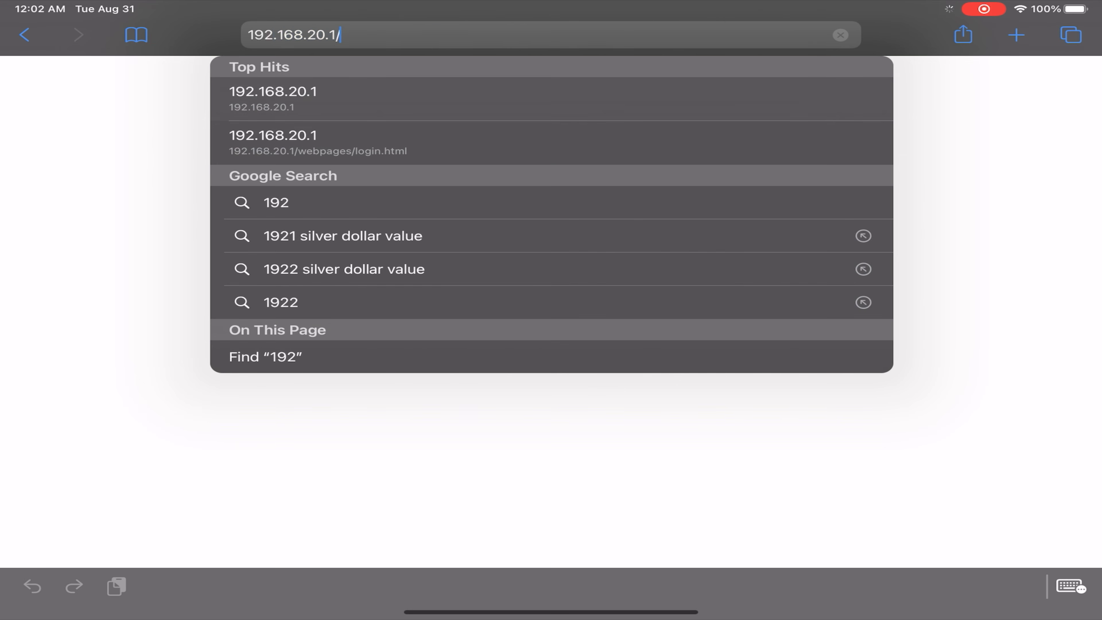
{"action": "key", "text": "BackSpace"}
{"action": "key", "text": "BackSpace"}
{"action": "type", "text": "2"}
{"action": "key", "text": "Return"}
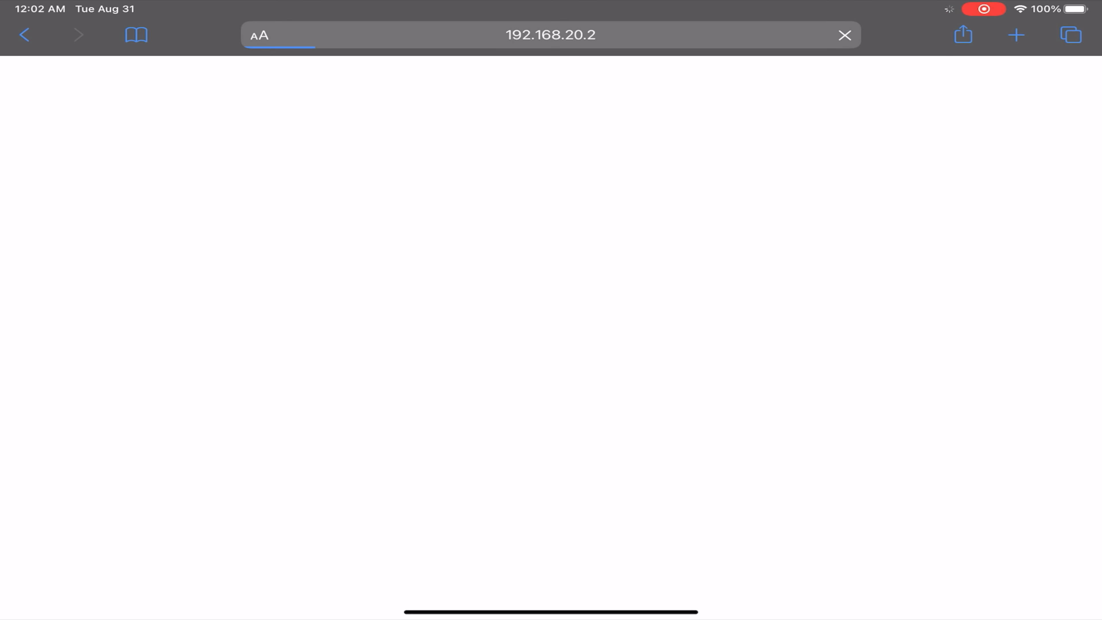
{"action": "key", "text": "super+h"}
Ping 192.168.30.1 and then 192.168.10.140 in the Ping app, confirming 100% loss
{"action": "left_click", "coordinate": [740, 569]}
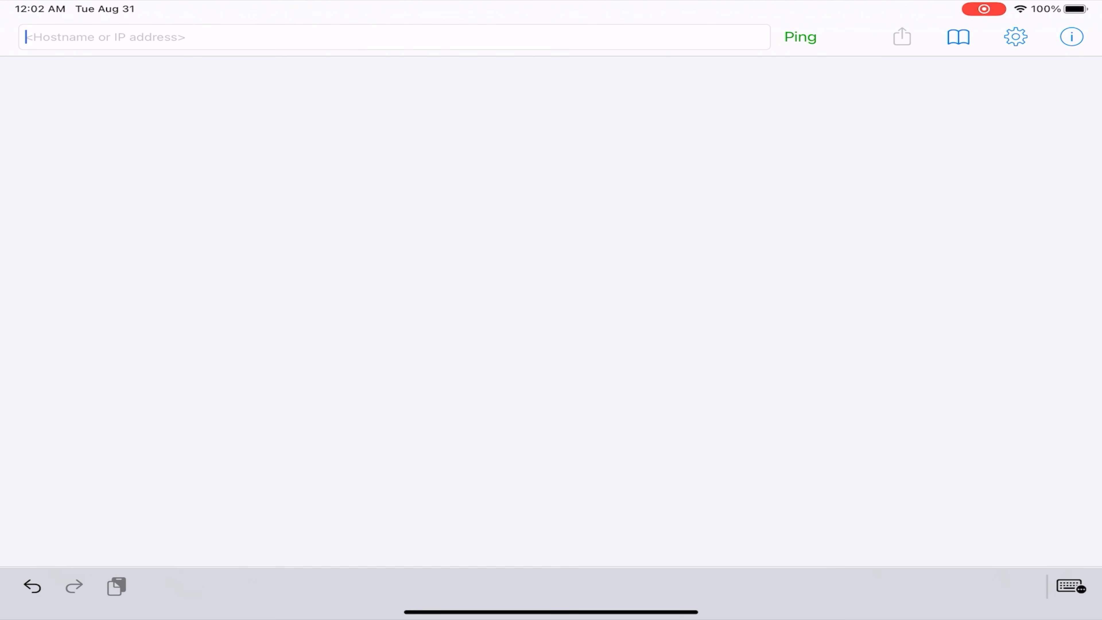
{"action": "type", "text": "192."}
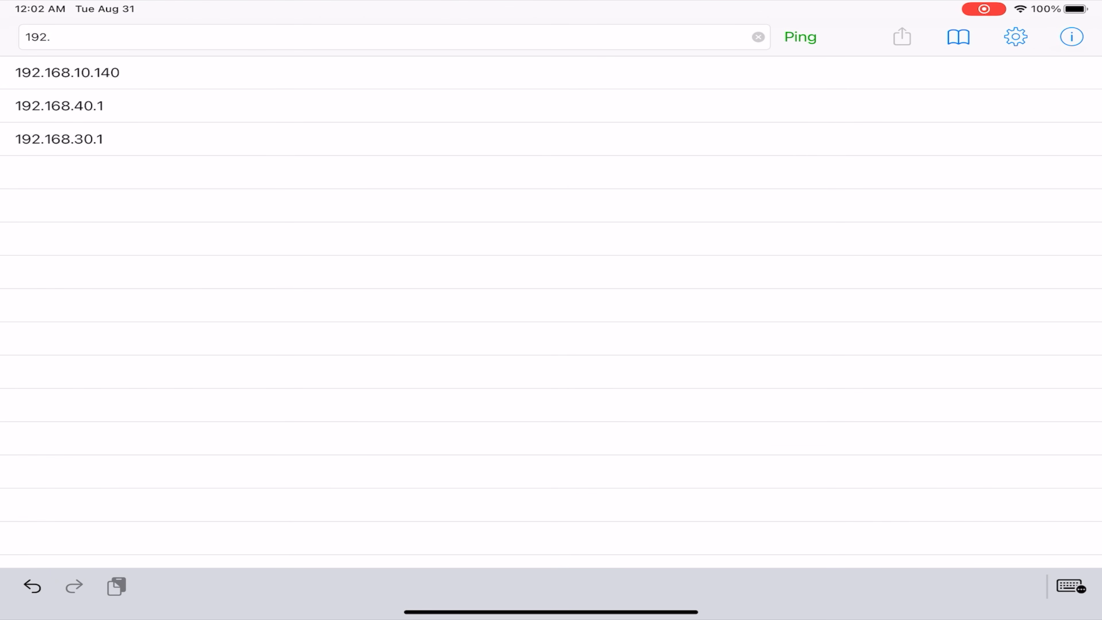
{"action": "left_click", "coordinate": [59, 139]}
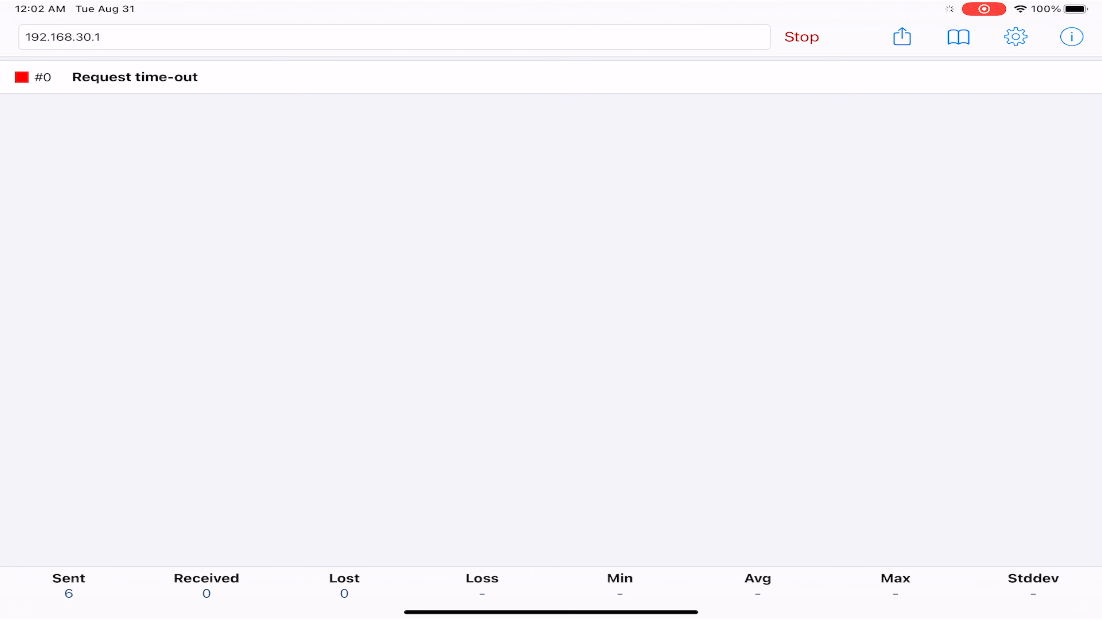
{"action": "left_click", "coordinate": [101, 37]}
{"action": "key", "text": "BackSpace"}
{"action": "key", "text": "BackSpace"}
{"action": "key", "text": "BackSpace"}
{"action": "key", "text": "BackSpace"}
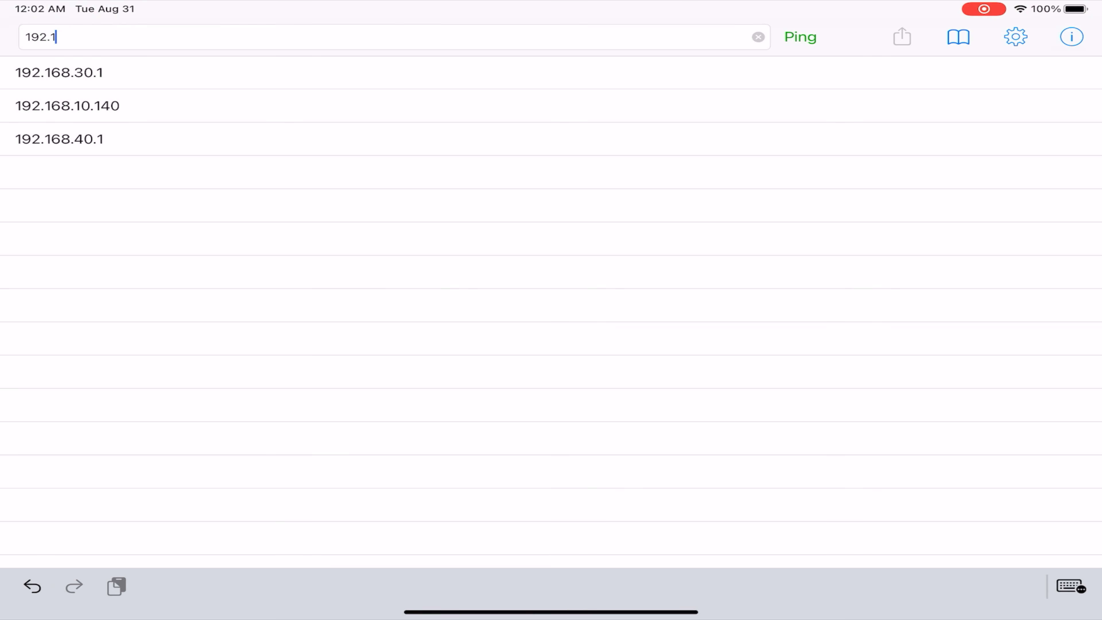
{"action": "left_click", "coordinate": [67, 105]}
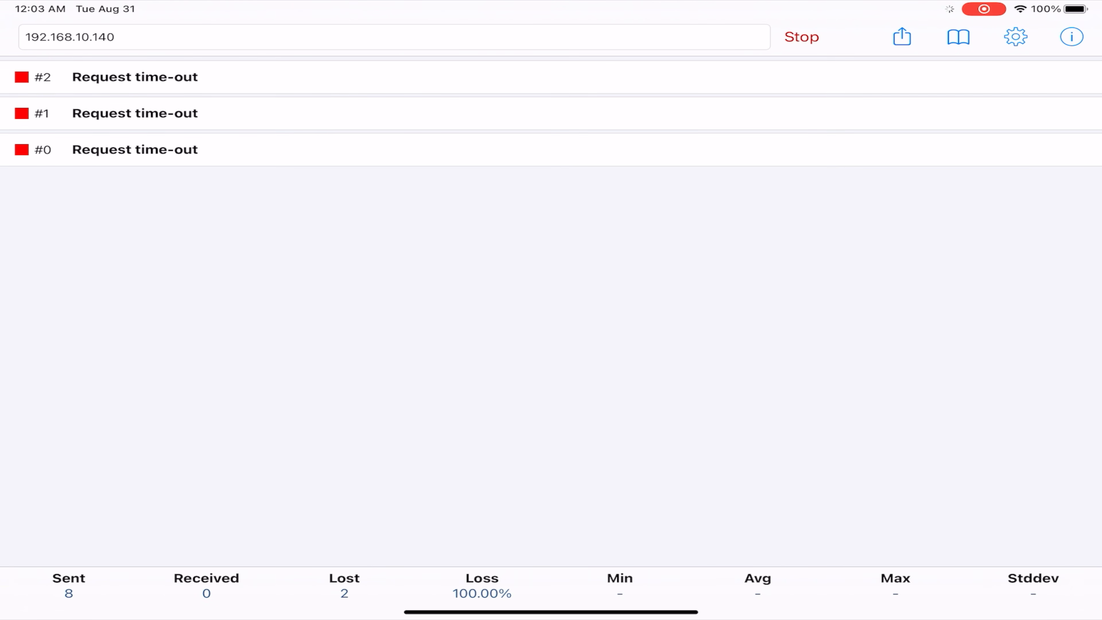
{"action": "left_click", "coordinate": [801, 37]}
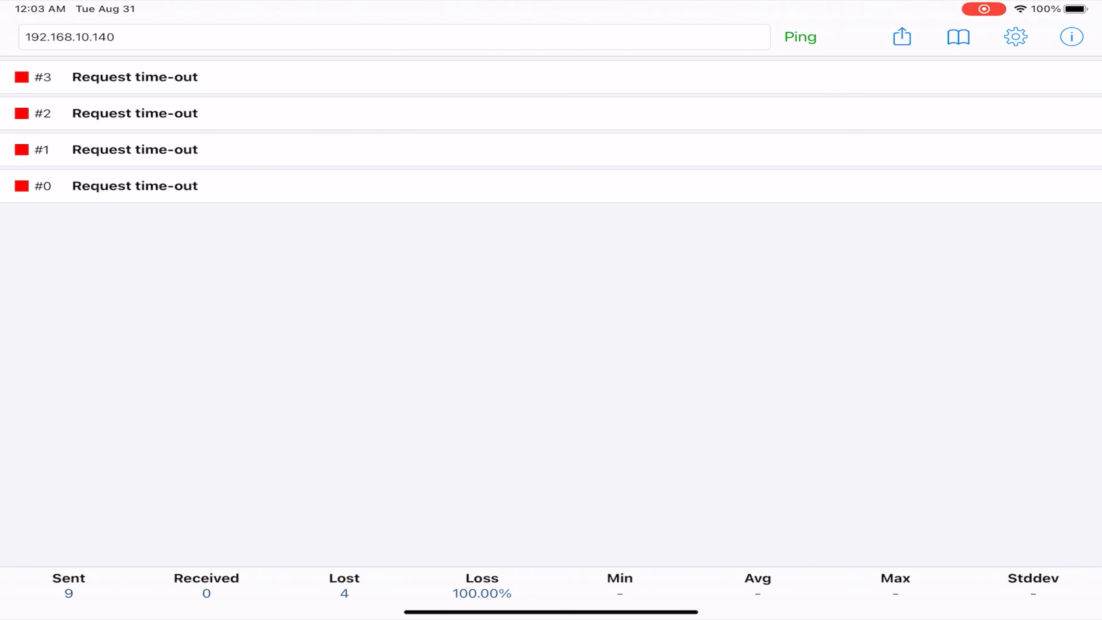